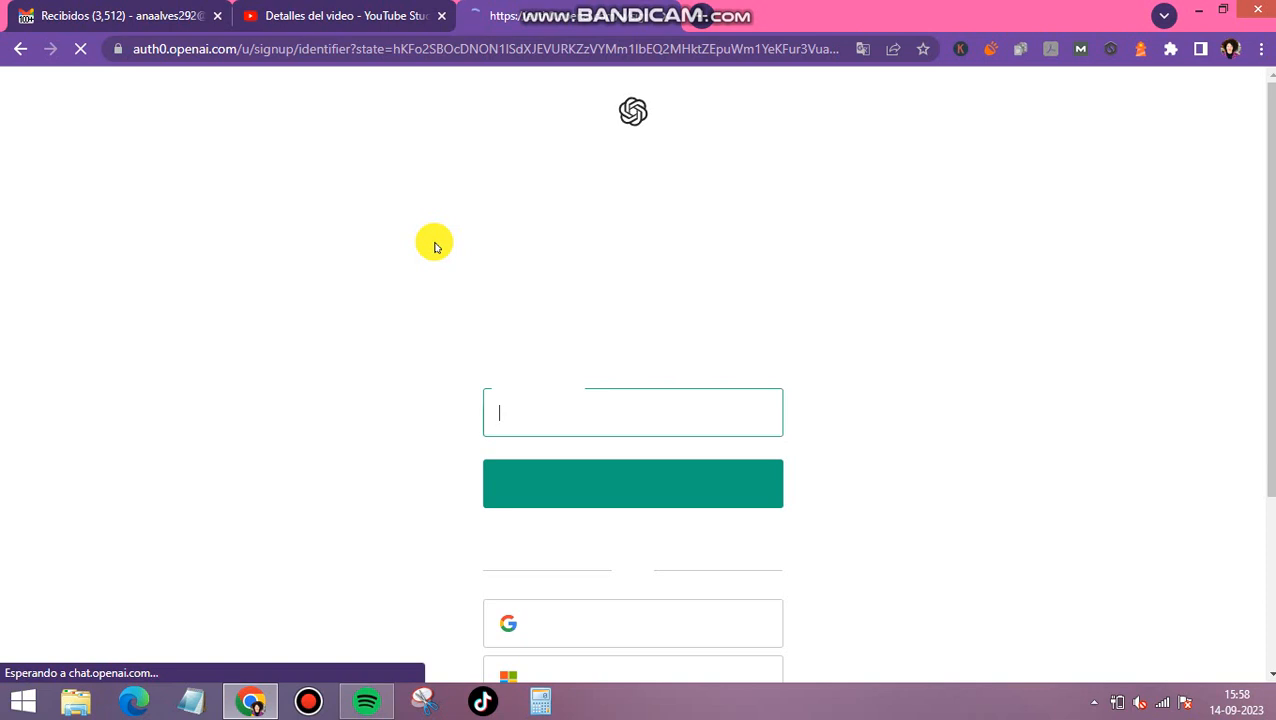
# Step: Sign up to ChatGPT with the Google option, choosing the Google account already listed
pyautogui.scroll(-3, 647, 524)
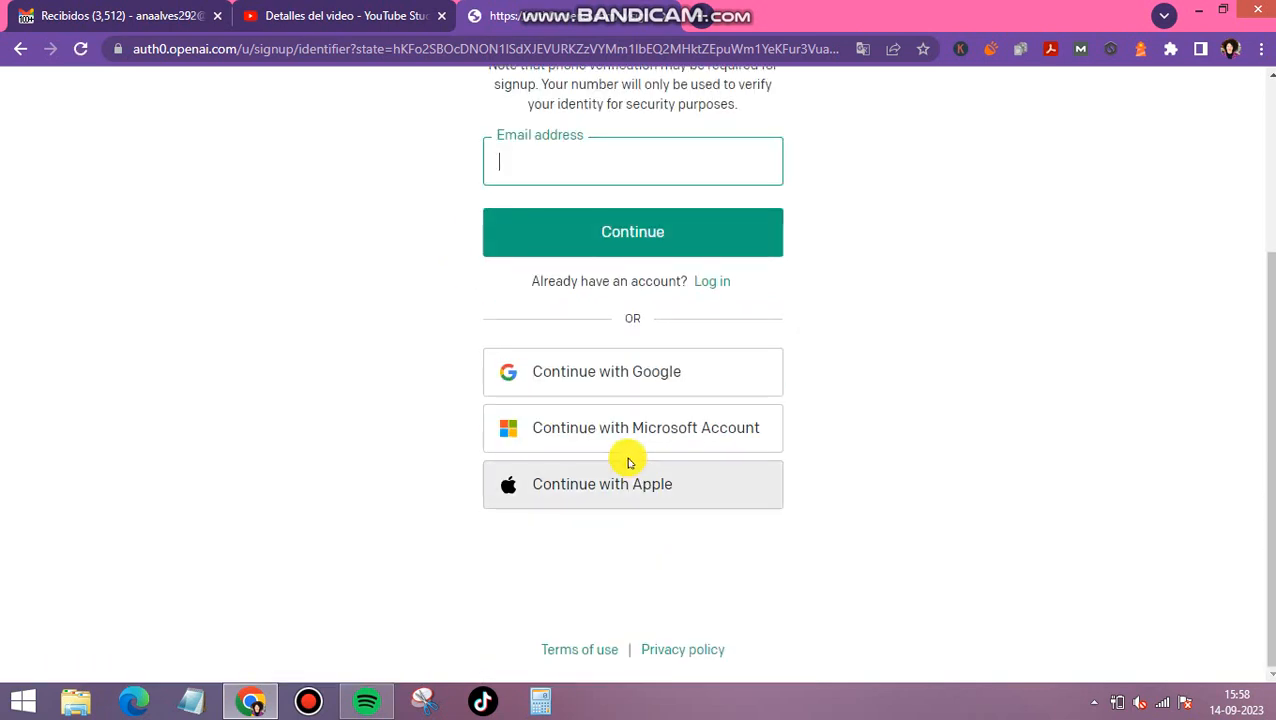
pyautogui.click(592, 379)
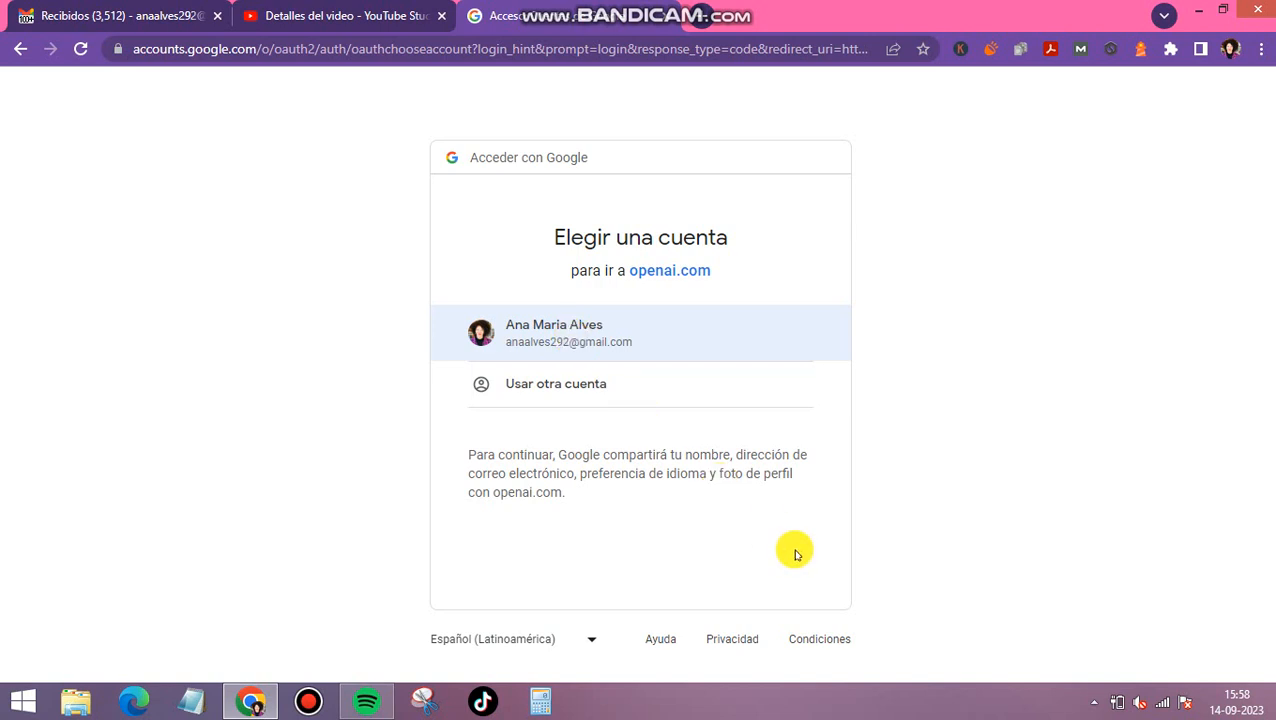
pyautogui.click(586, 330)
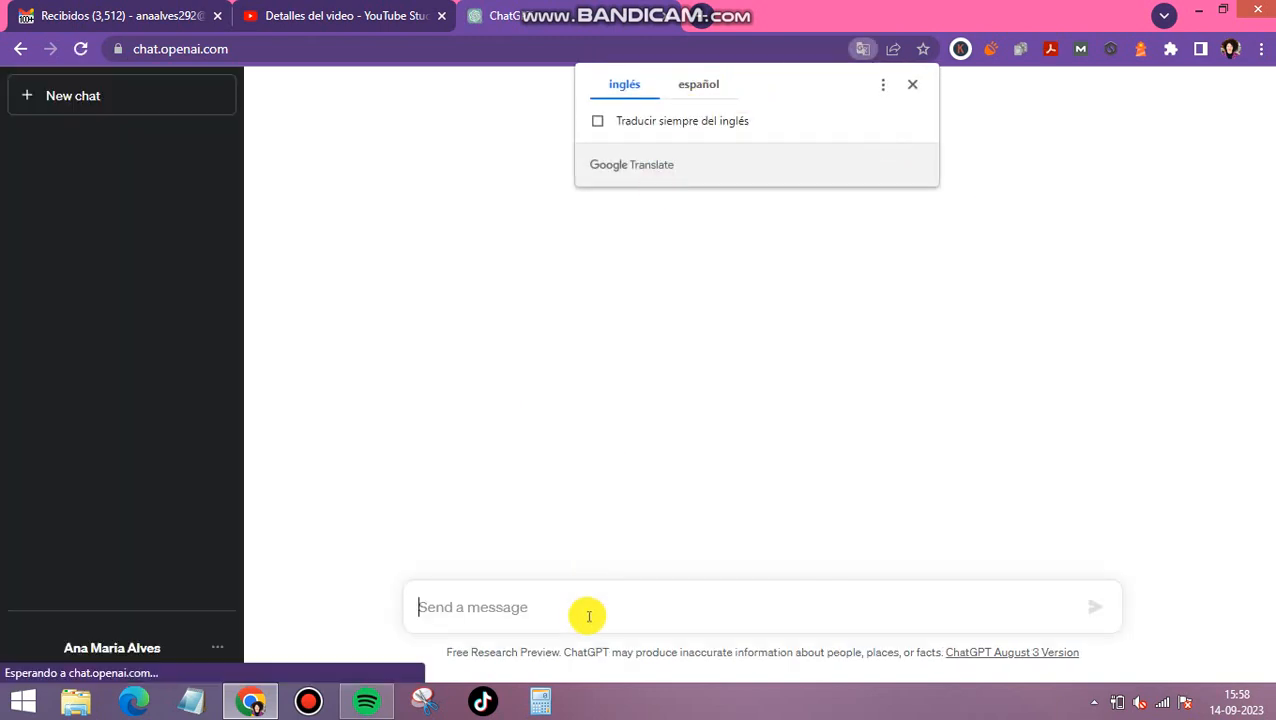
# Step: Dismiss the getting-started tips and send ChatGPT the copied video title "CÓMO CONFIGURAR CORREOS CORPORATIVOS EN #HOSTINGER"
pyautogui.click(587, 610)
pyautogui.rightClick(590, 610)
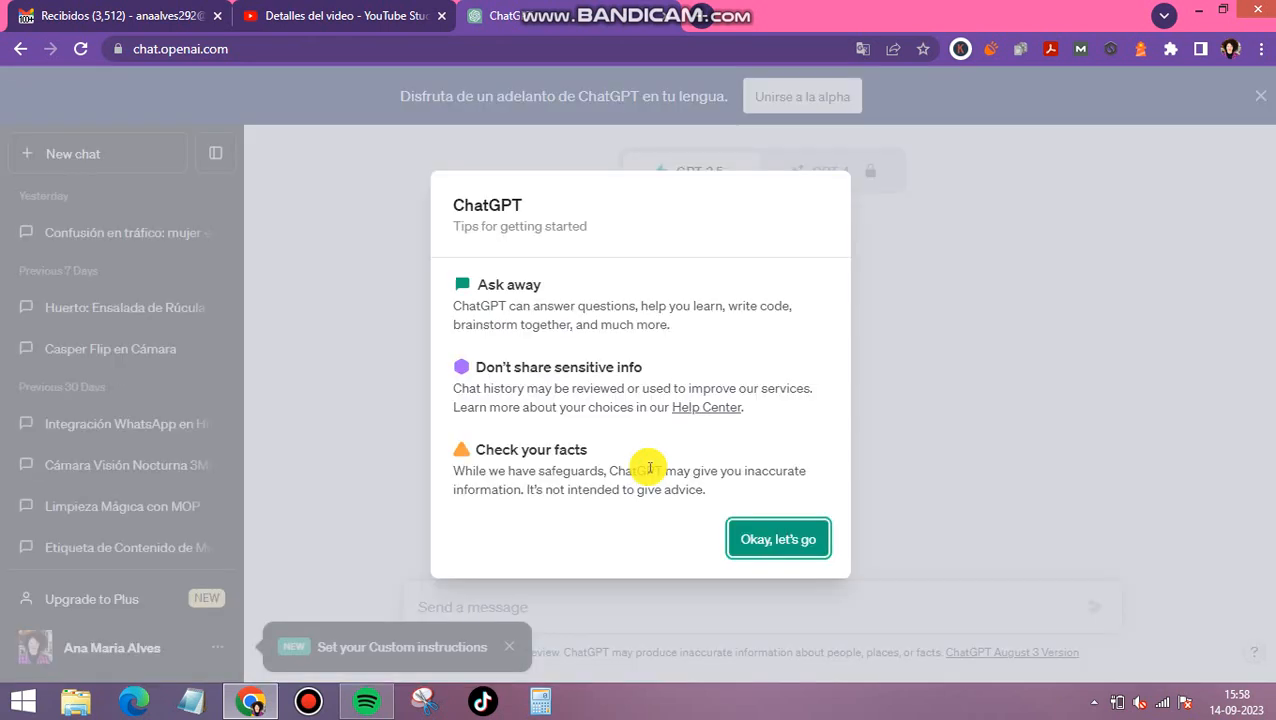
pyautogui.click(810, 543)
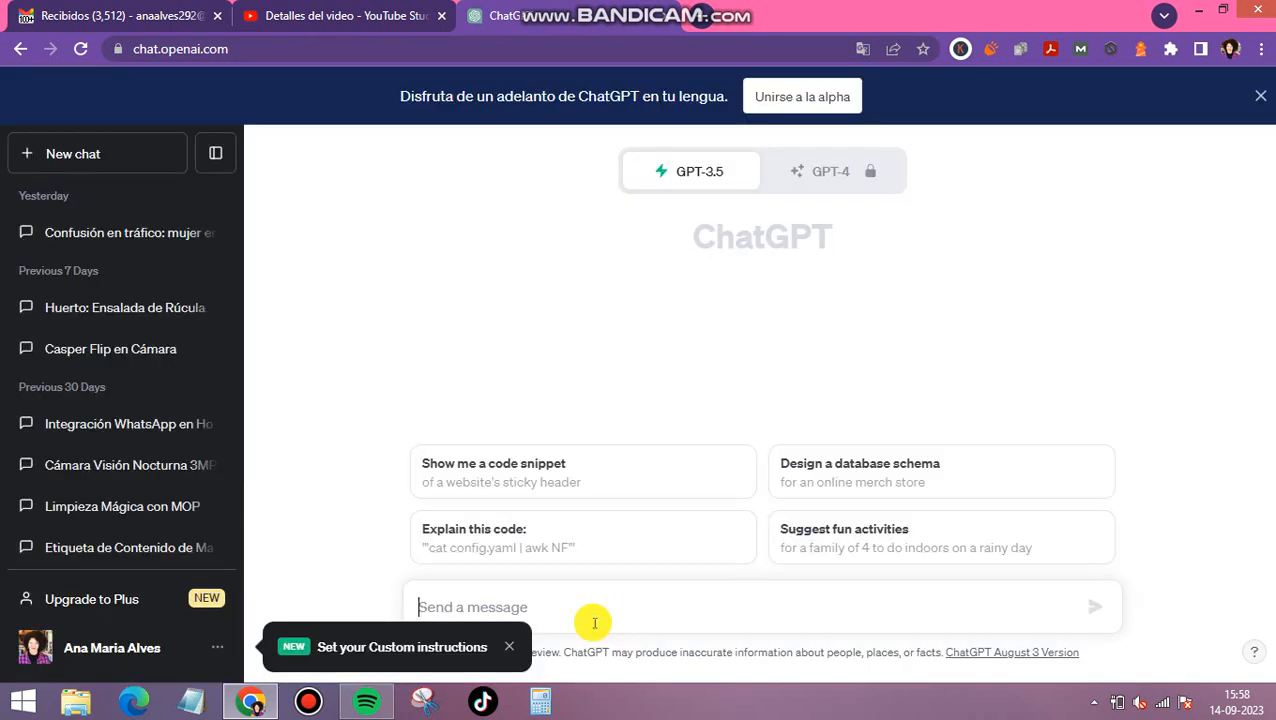
pyautogui.rightClick(527, 607)
pyautogui.click(576, 462)
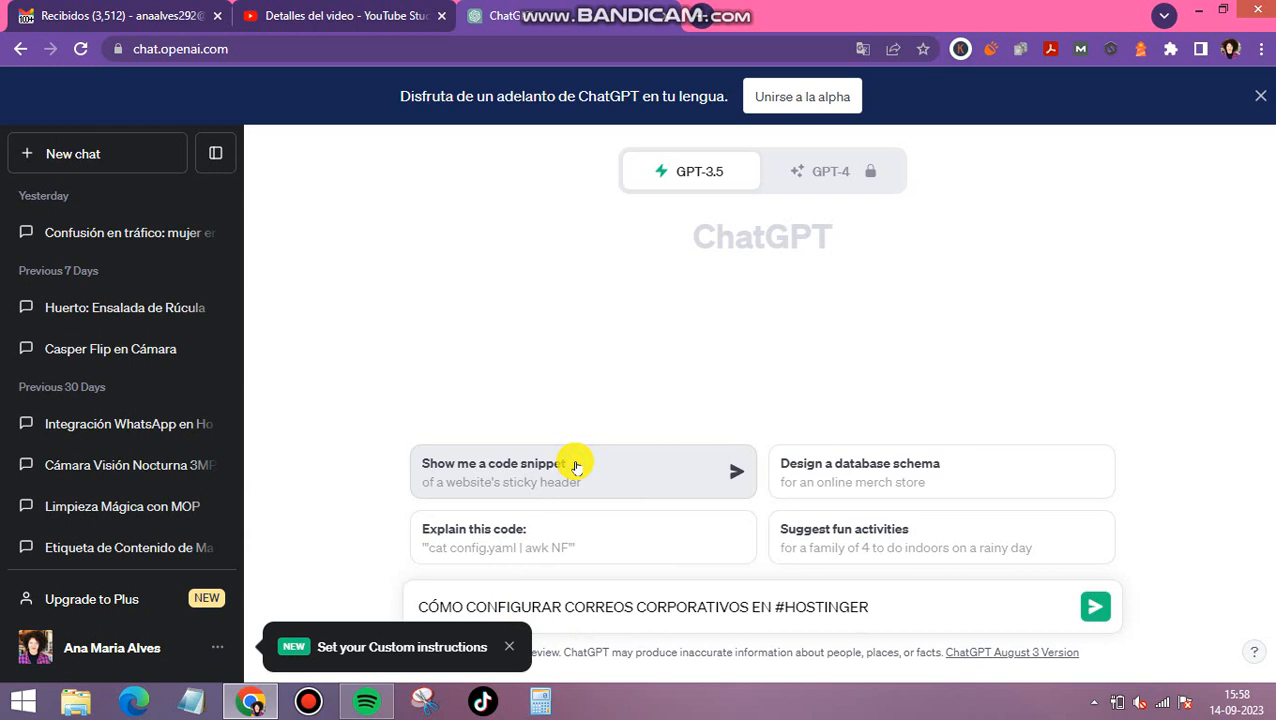
pyautogui.click(1094, 610)
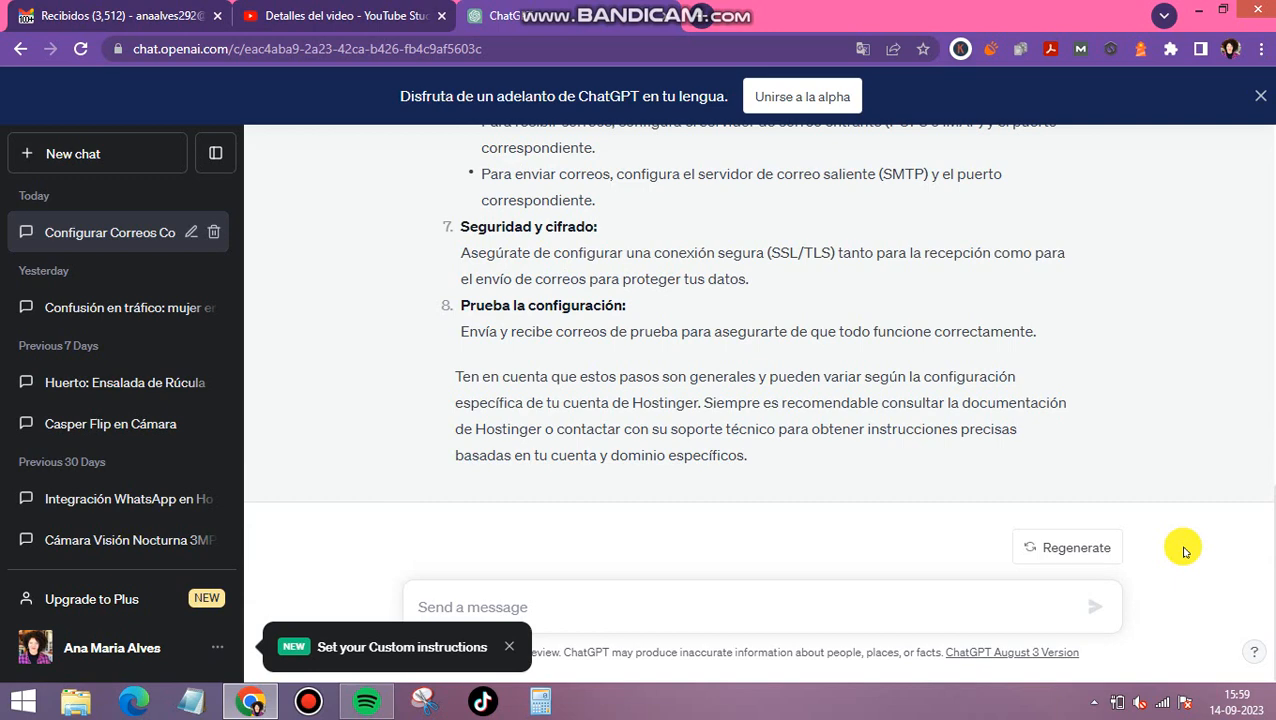
# Step: Copy ChatGPT's answer about Hostinger corporate e-mail and paste it into the video's description in YouTube Studio
pyautogui.scroll(10, 1170, 347)
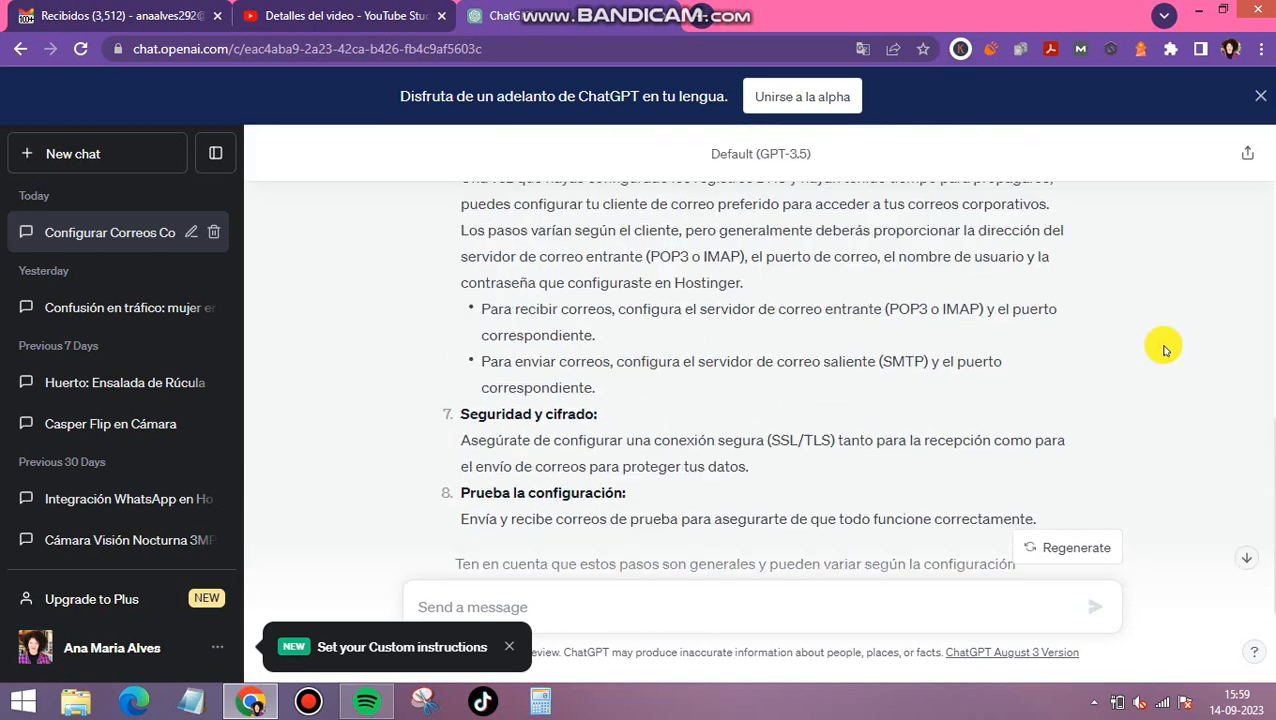
pyautogui.scroll(3, 1160, 345)
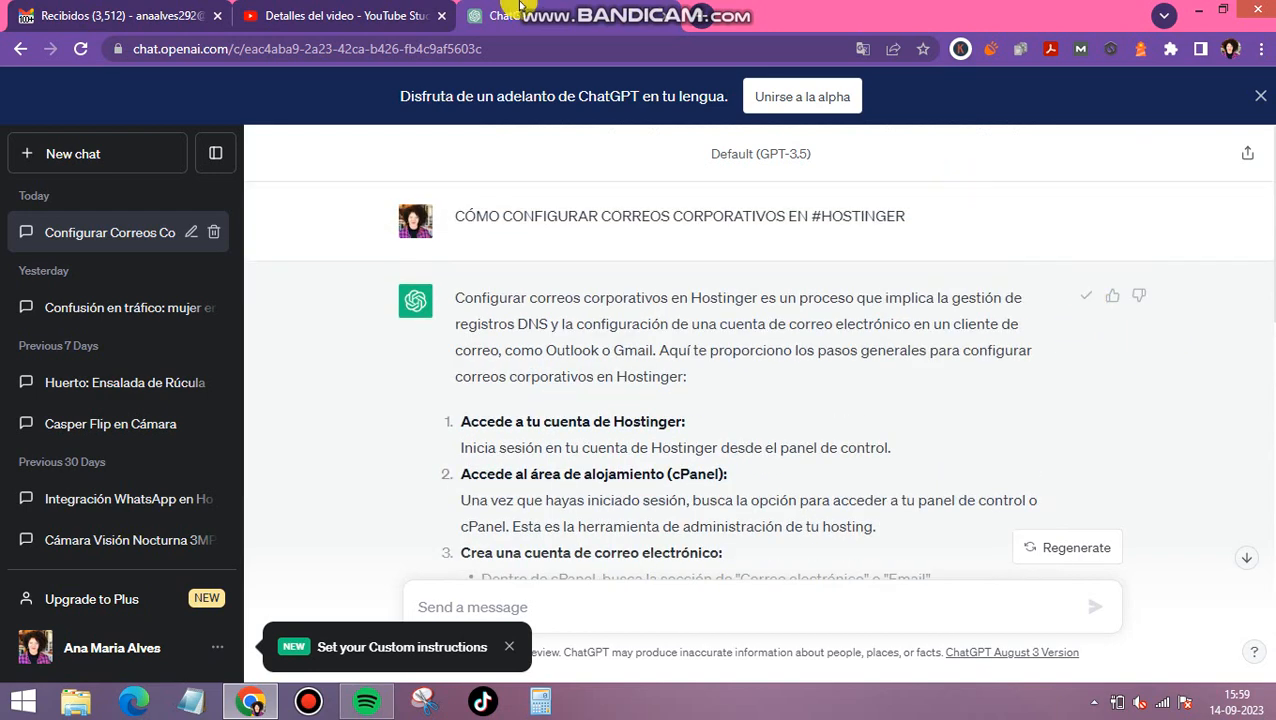
pyautogui.click(357, 7)
pyautogui.click(421, 342)
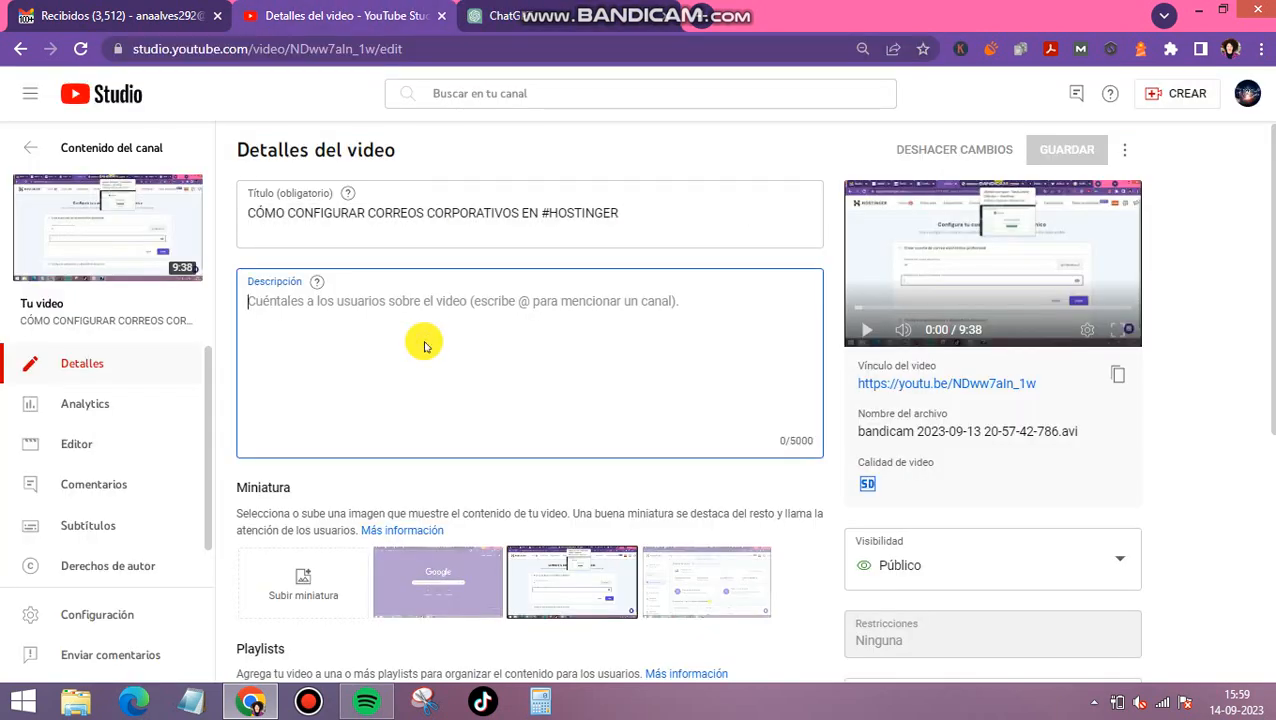
pyautogui.rightClick(424, 343)
pyautogui.click(506, 456)
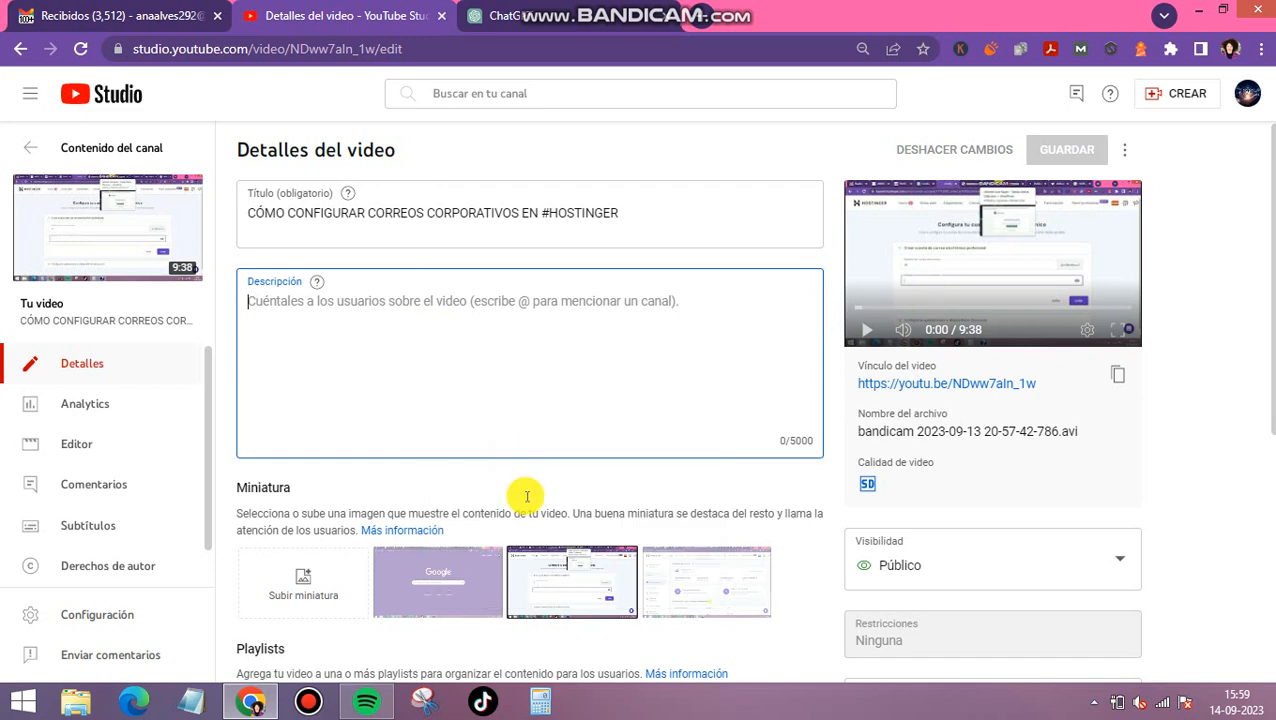
# Step: Search Google Images for "chat gpt" in a new browser tab and filter the images by Creative Commons licences
pyautogui.click(700, 16)
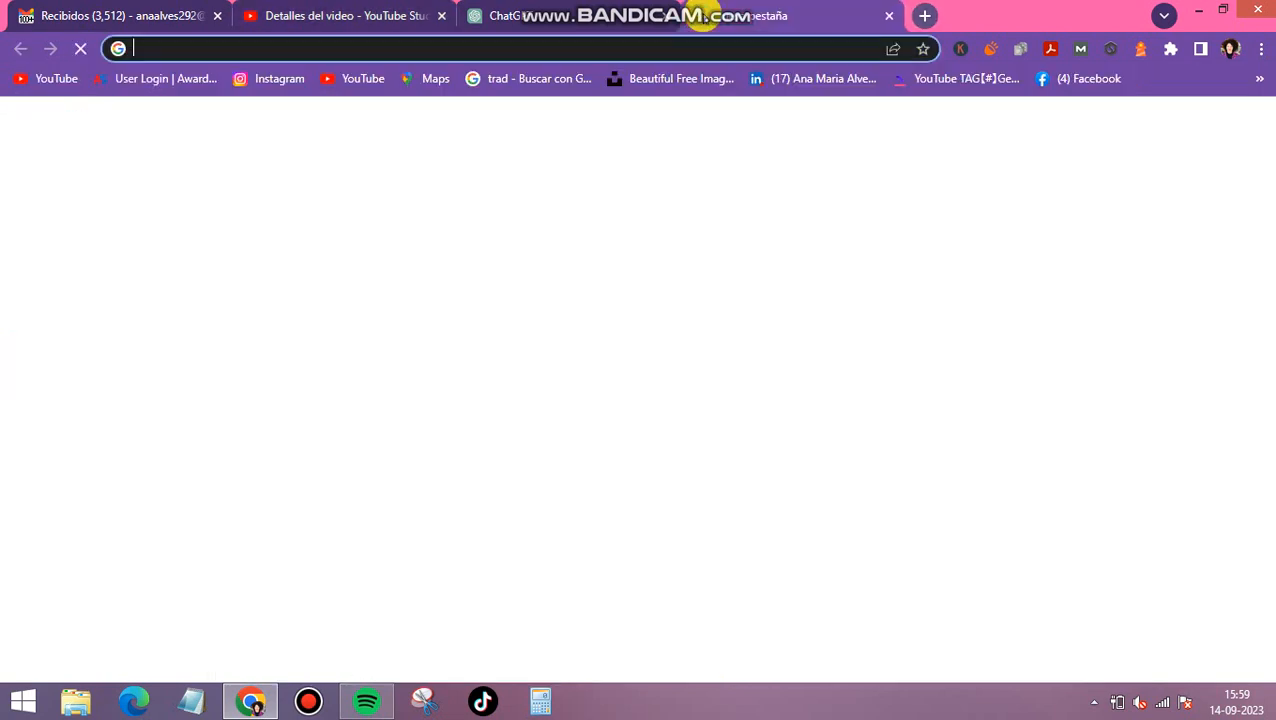
pyautogui.write('chat g')
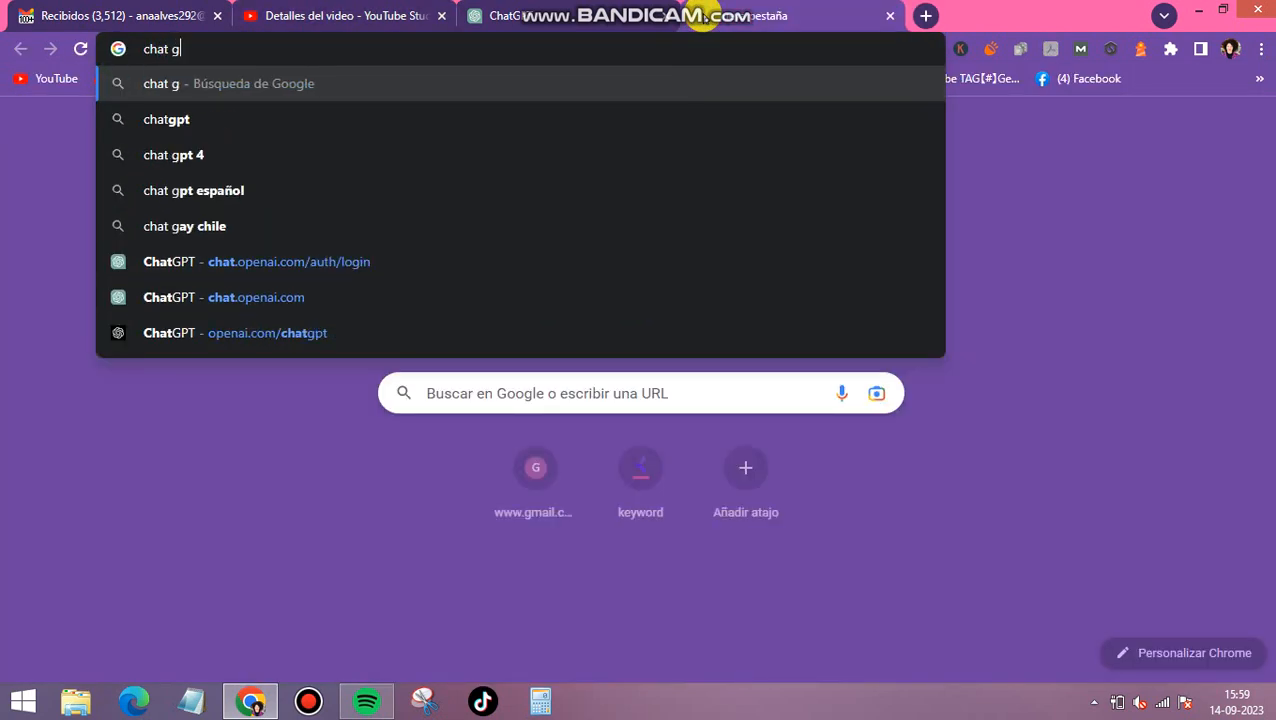
pyautogui.write('pt')
pyautogui.press('Return')
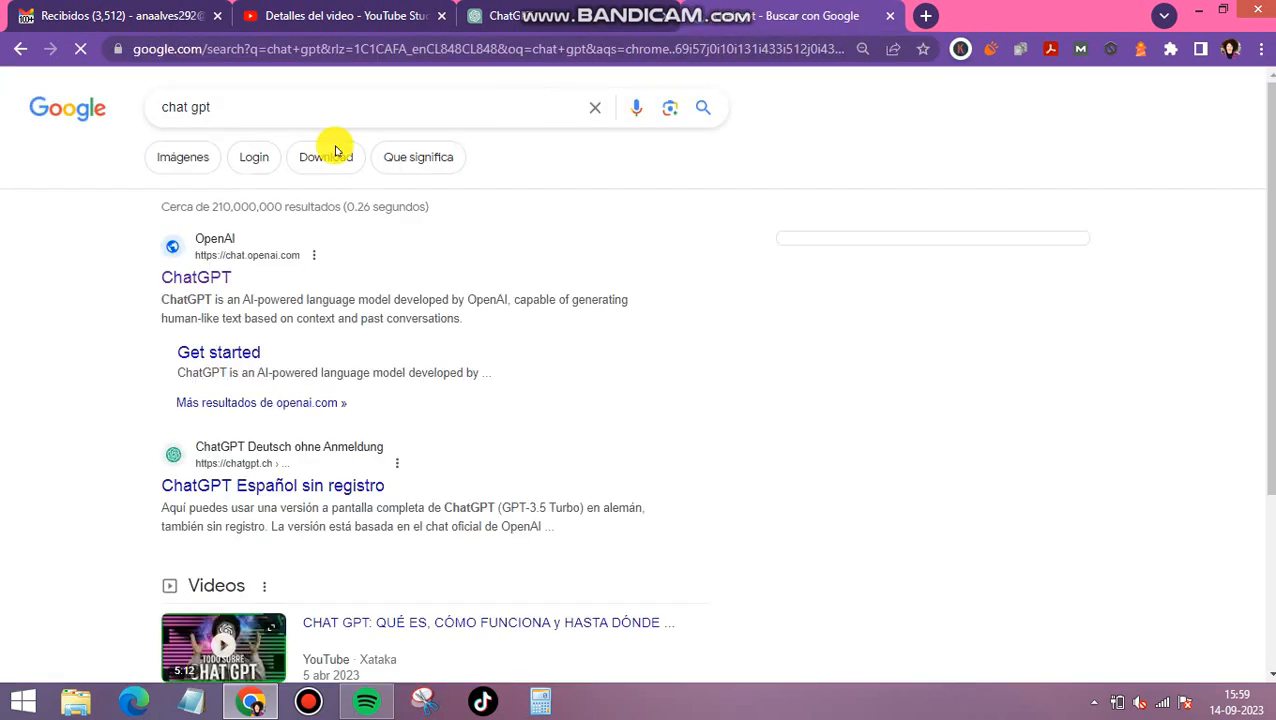
pyautogui.click(187, 158)
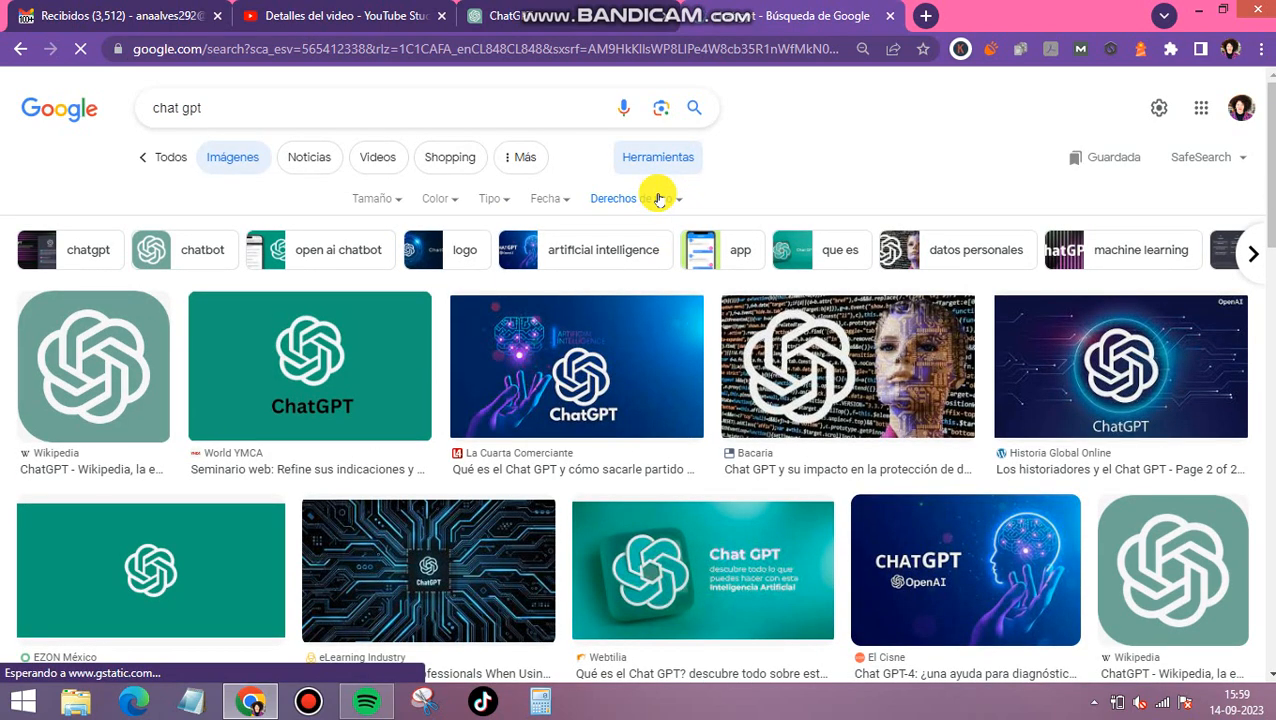
pyautogui.click(632, 199)
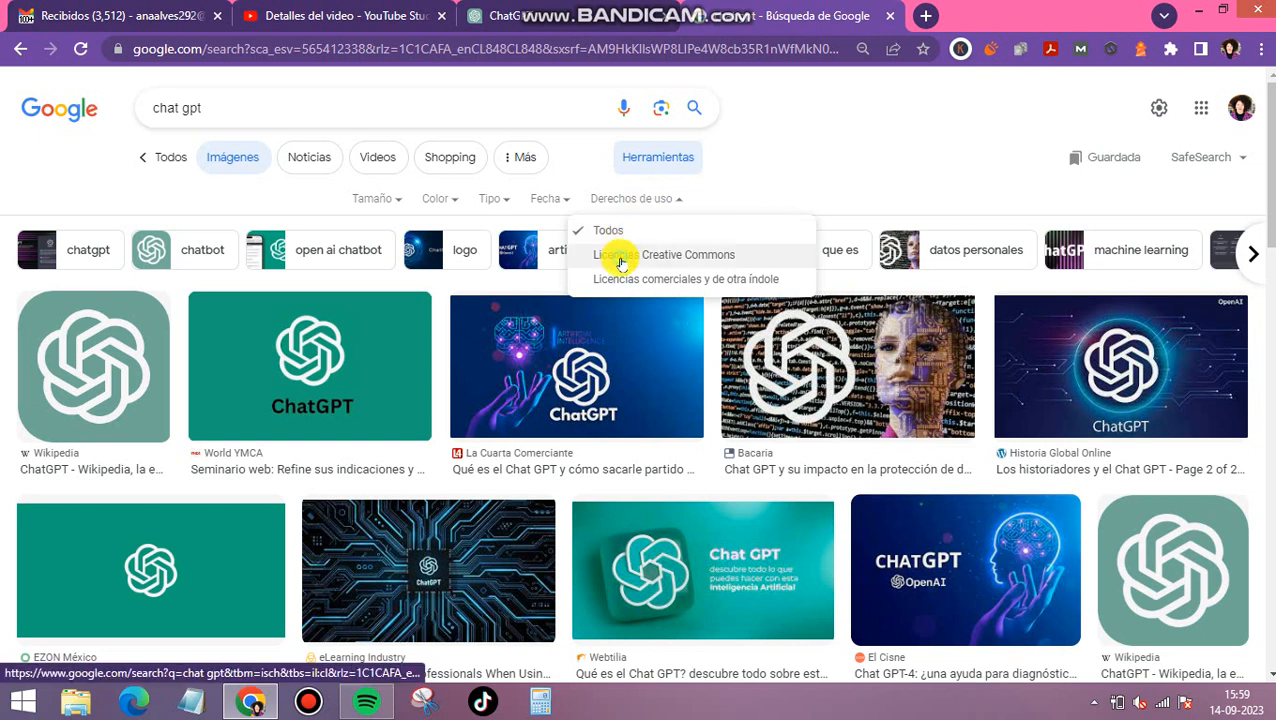
pyautogui.click(620, 260)
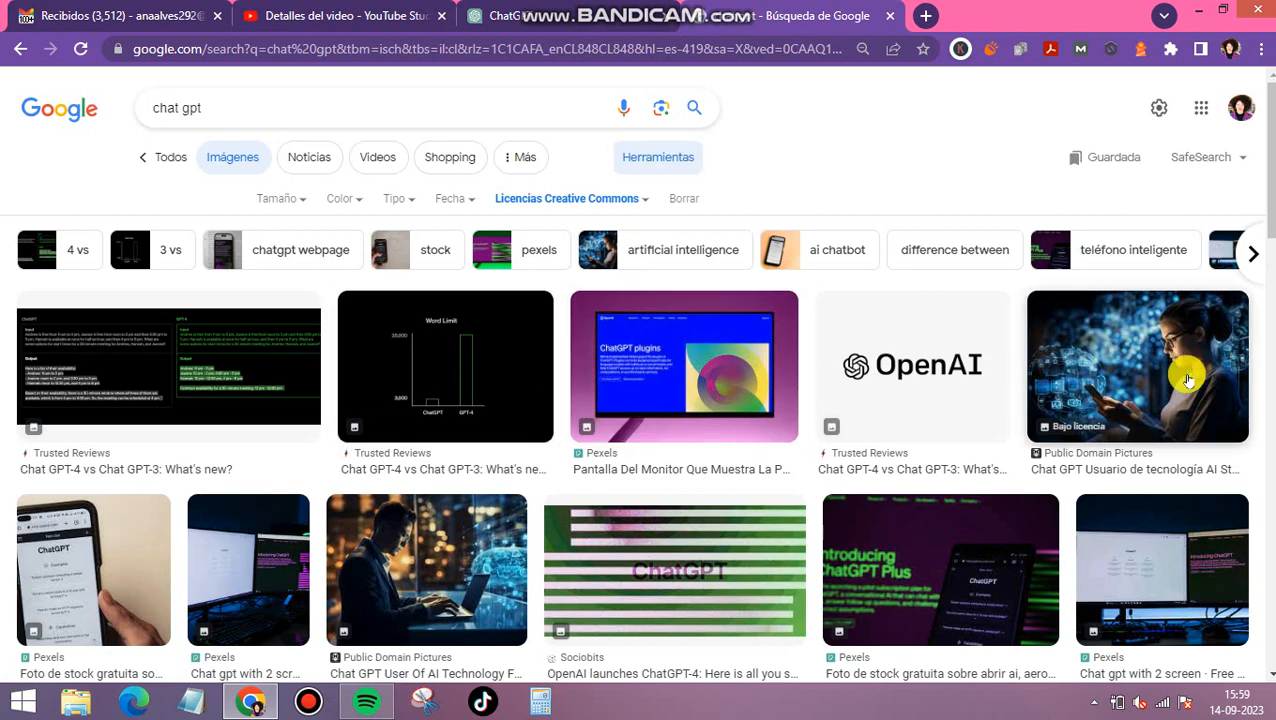
# Step: Save the PxHere picture of the red AI chip to the Descargas folder as images.jpg, replacing the existing file
pyautogui.scroll(-4, 985, 407)
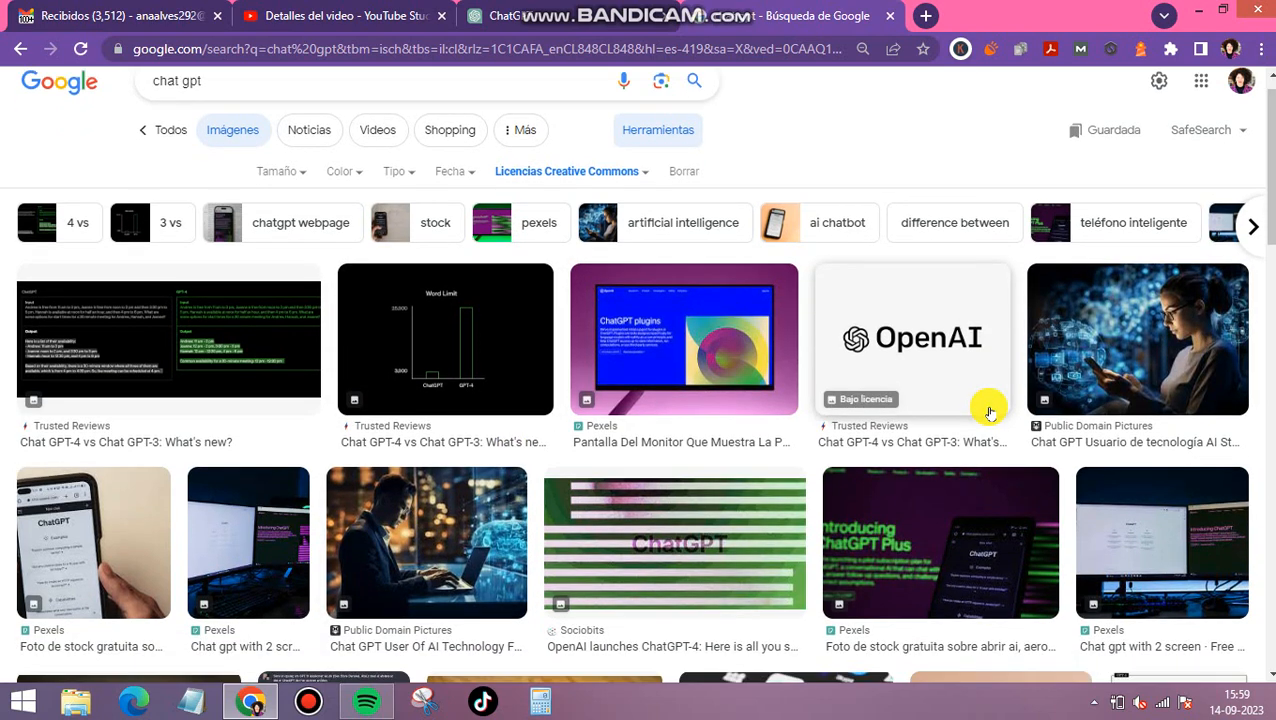
pyautogui.scroll(-5, 988, 413)
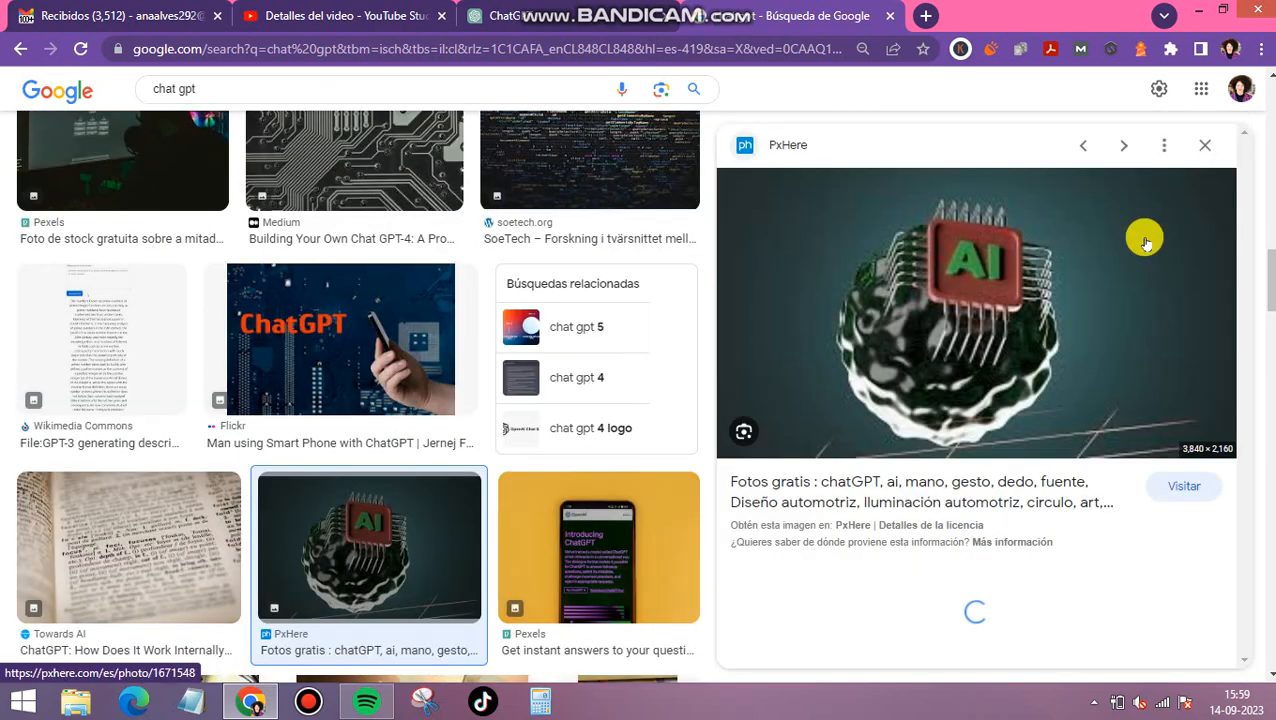
pyautogui.rightClick(1140, 240)
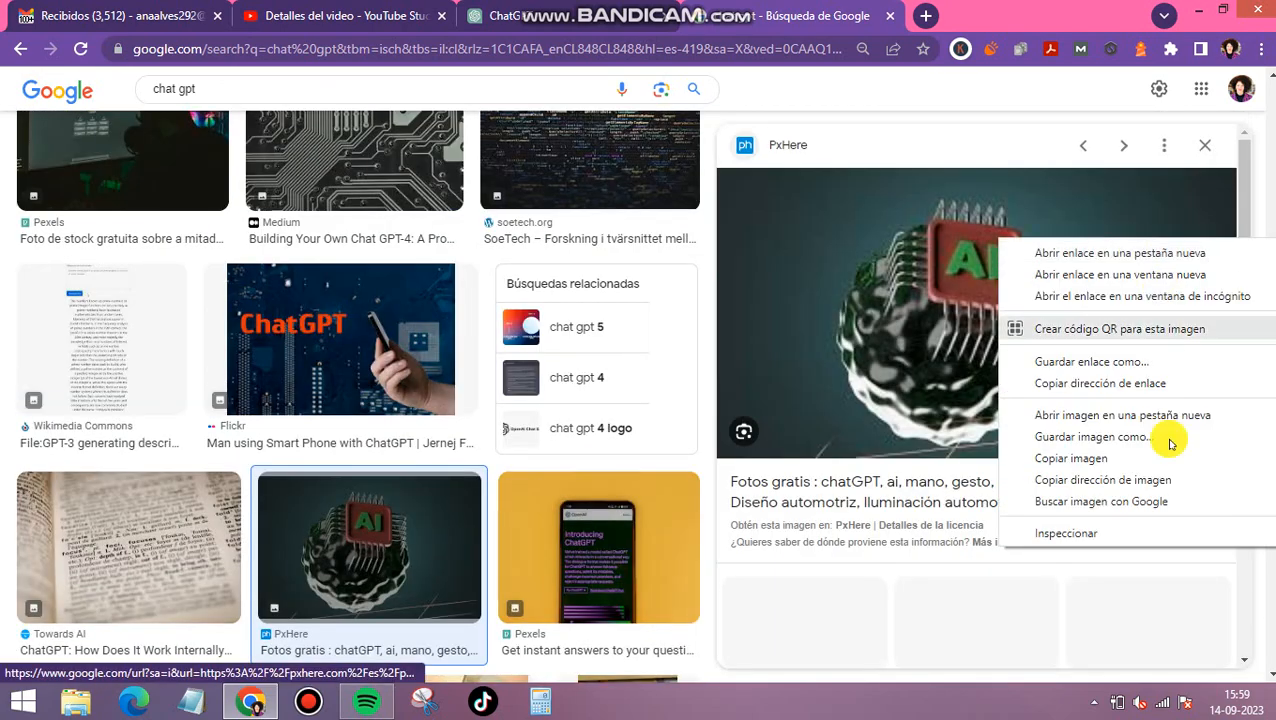
pyautogui.click(1083, 437)
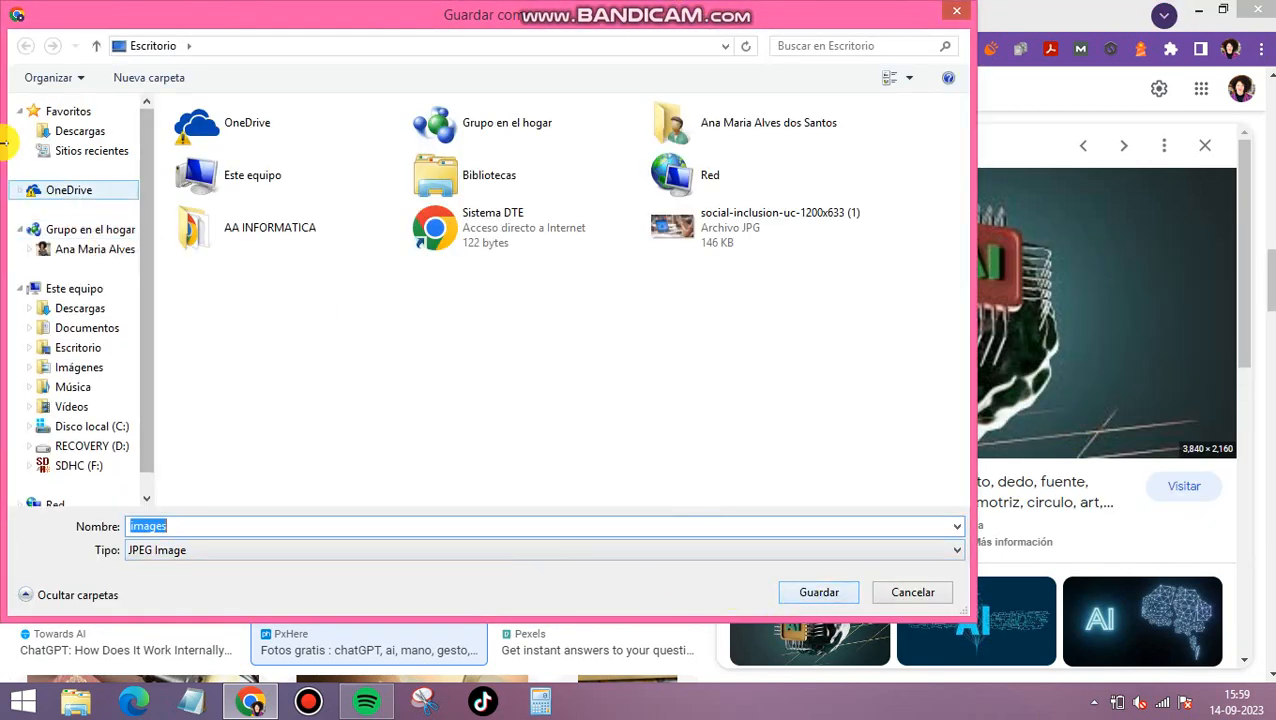
pyautogui.click(75, 131)
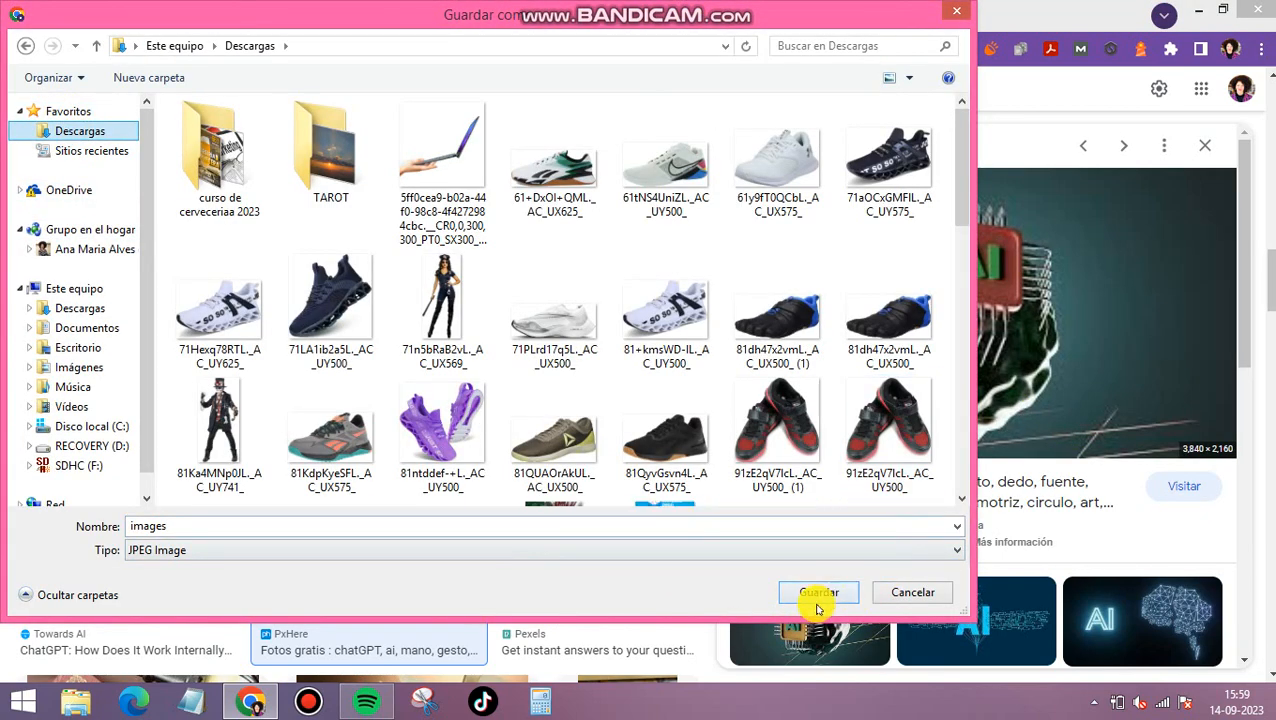
pyautogui.click(819, 590)
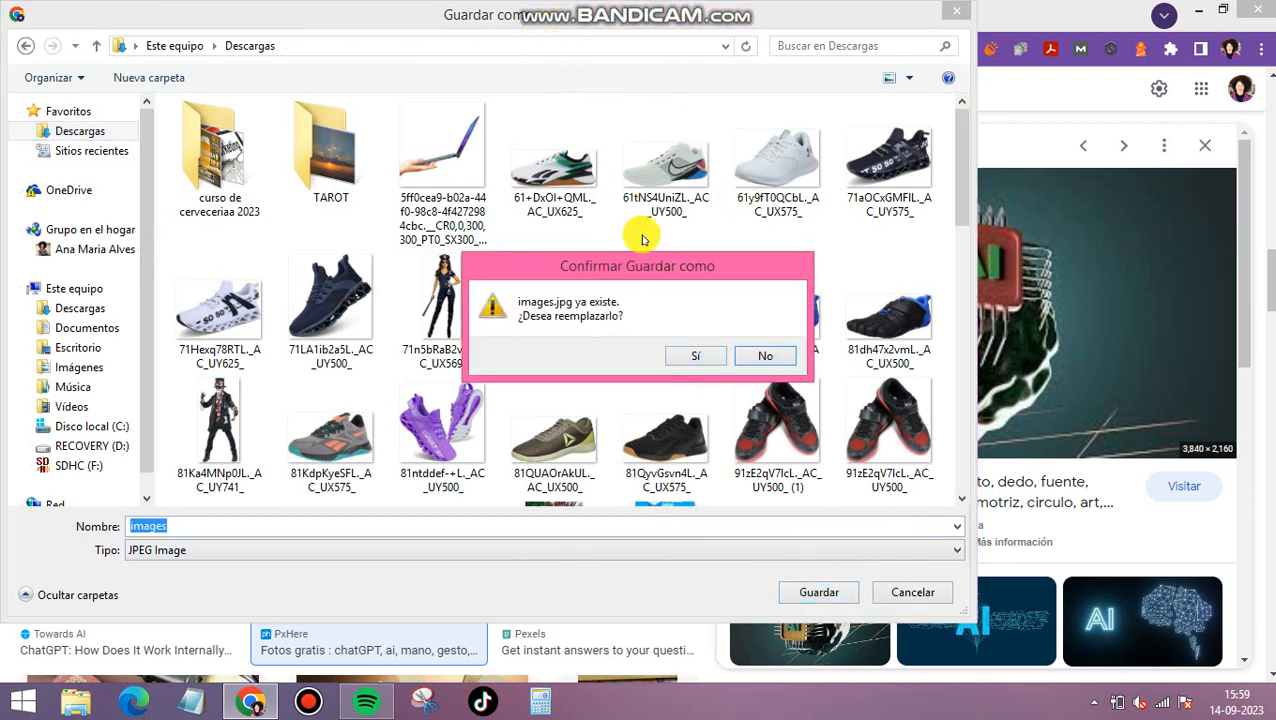
pyautogui.click(697, 358)
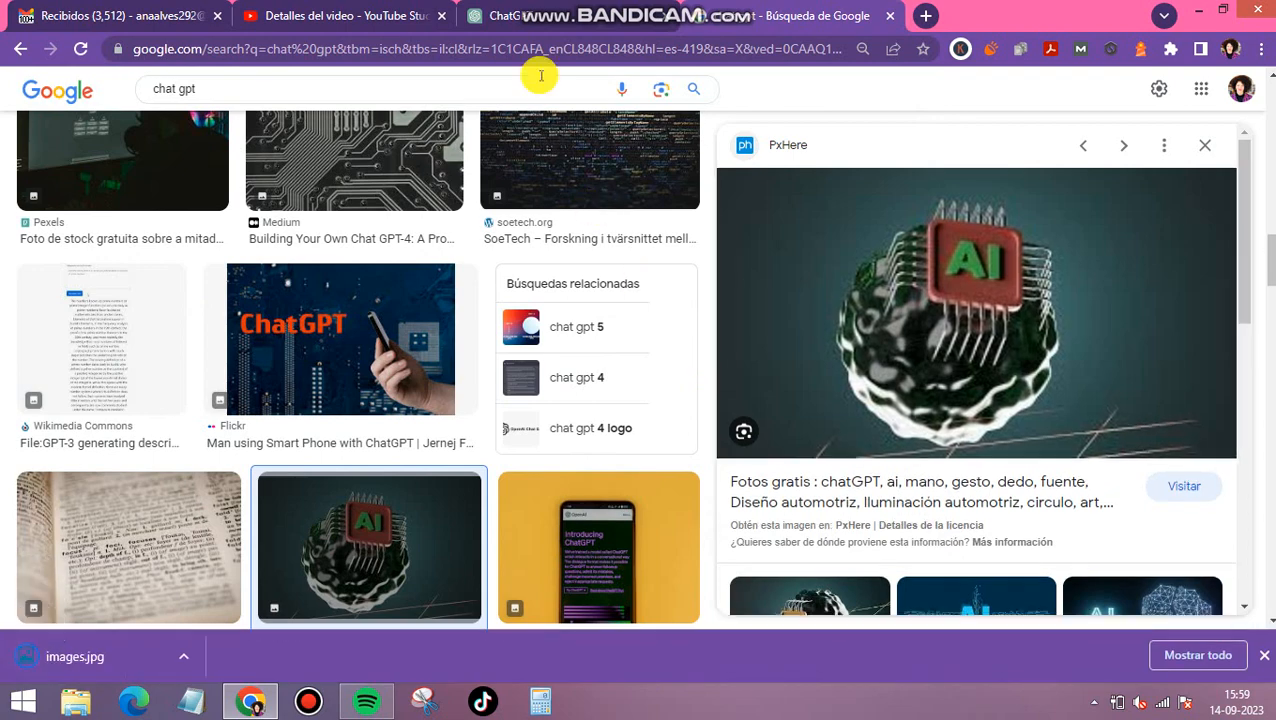
# Step: Try to find the saved AI picture in Descargas for upload as the video's thumbnail in YouTube Studio
pyautogui.click(351, 10)
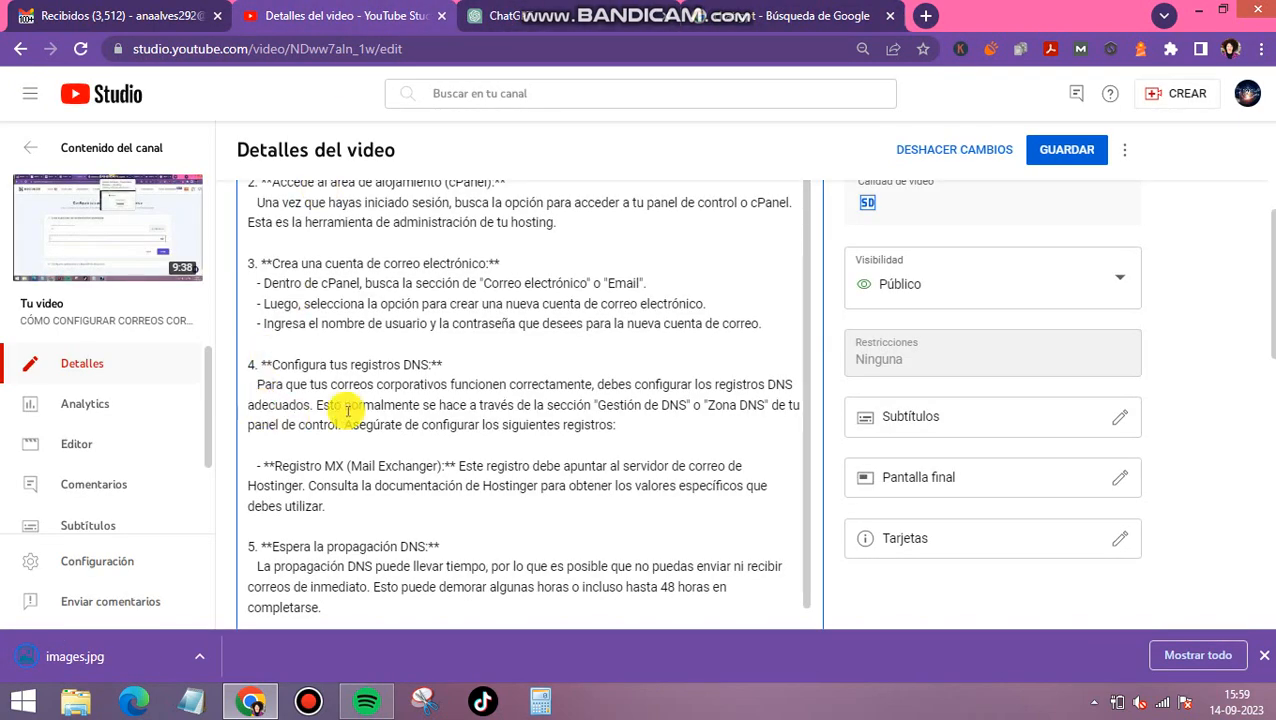
pyautogui.scroll(-3, 347, 410)
pyautogui.scroll(-5, 347, 410)
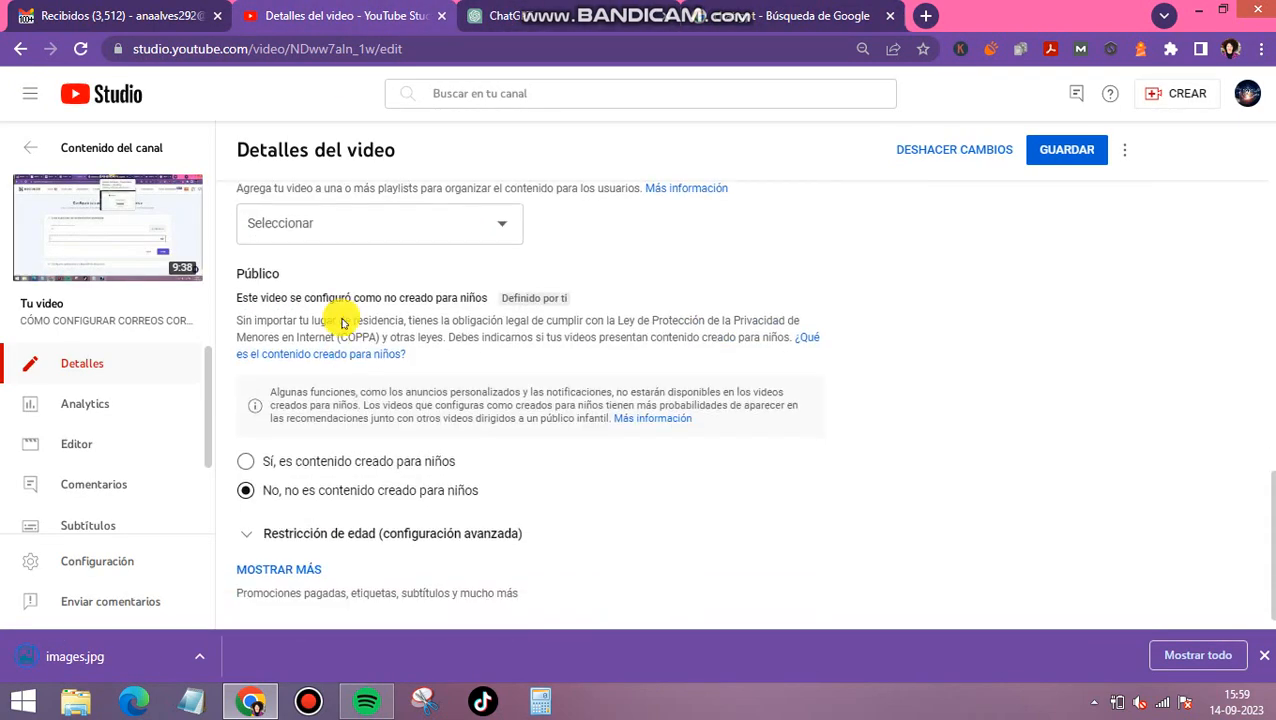
pyautogui.scroll(3, 342, 316)
pyautogui.click(295, 385)
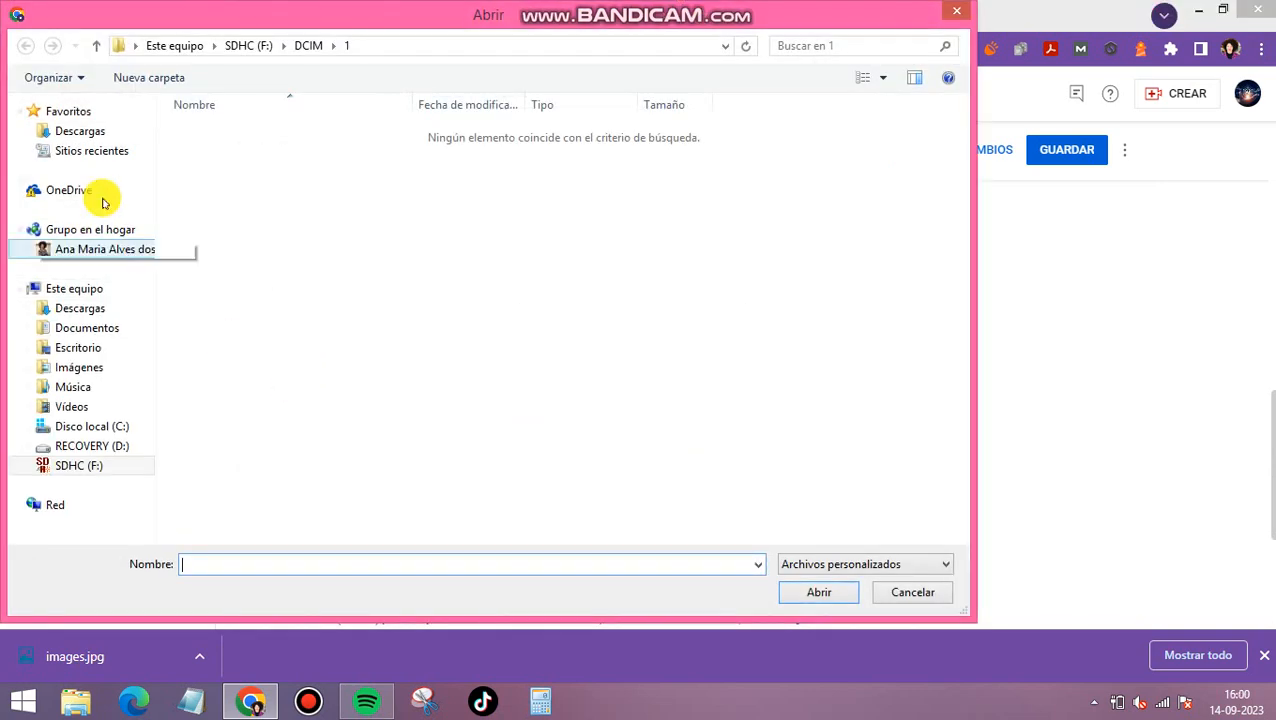
pyautogui.click(75, 136)
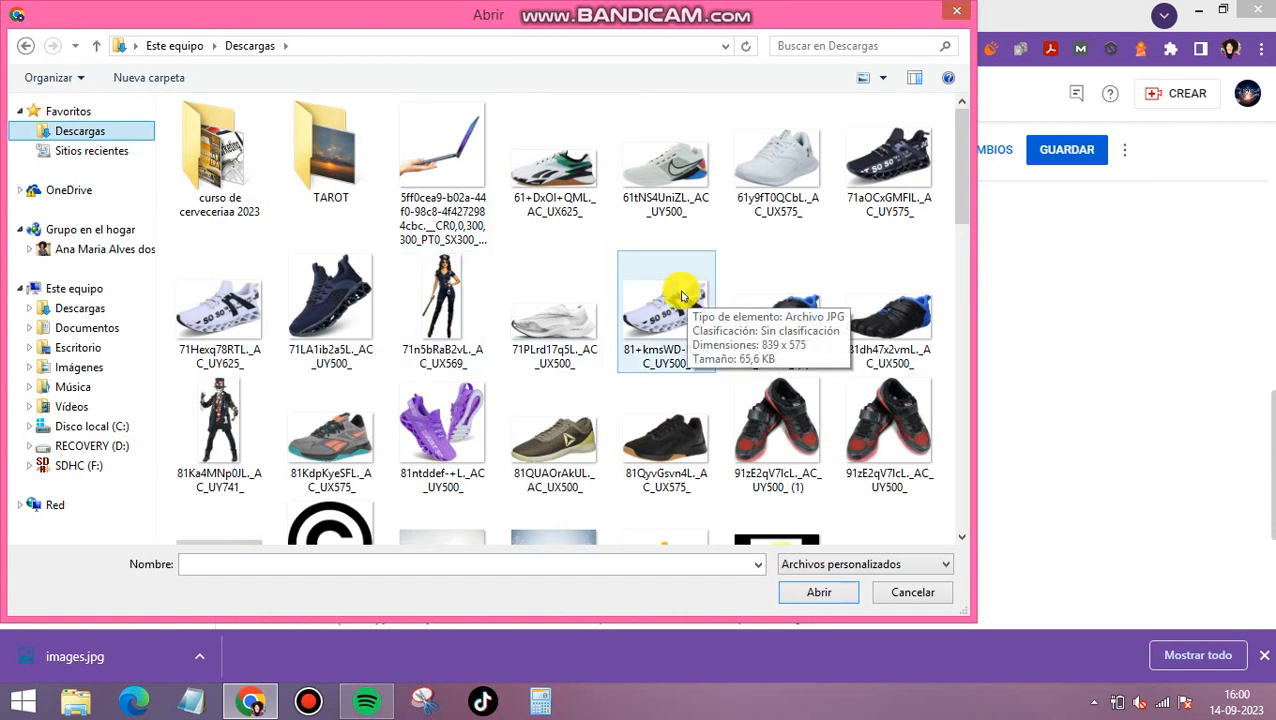
pyautogui.doubleClick(220, 168)
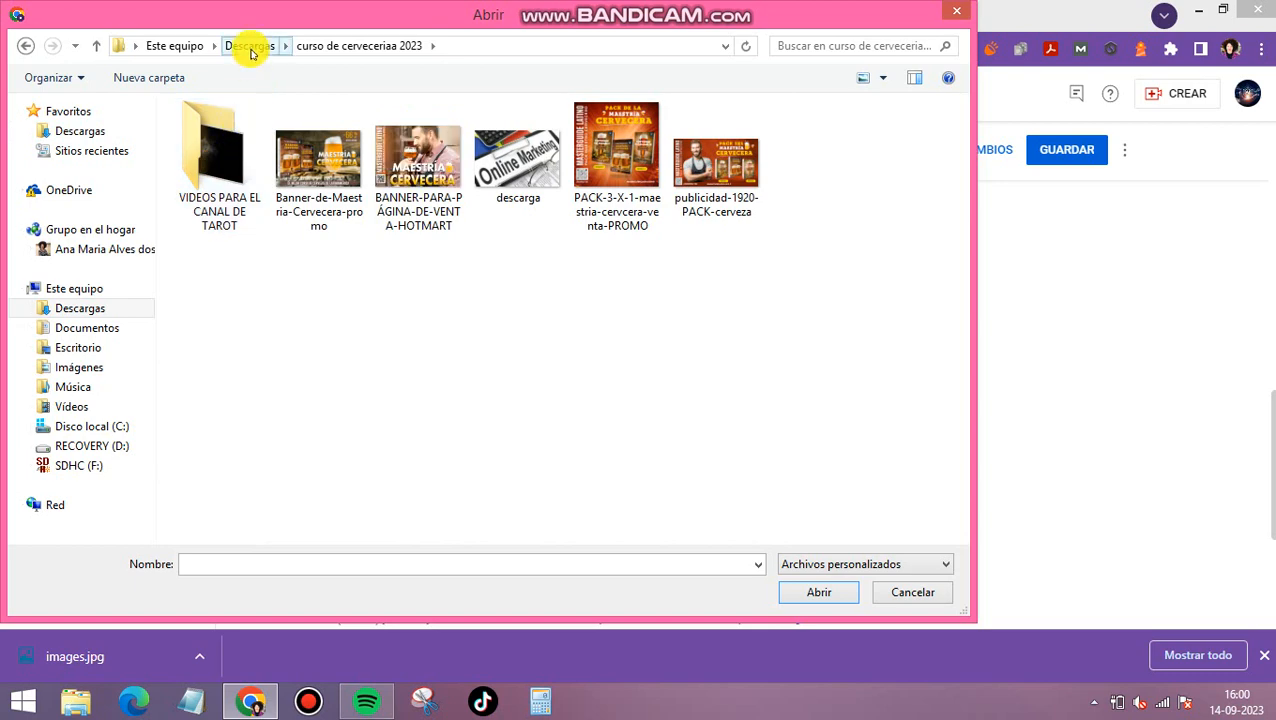
pyautogui.doubleClick(320, 150)
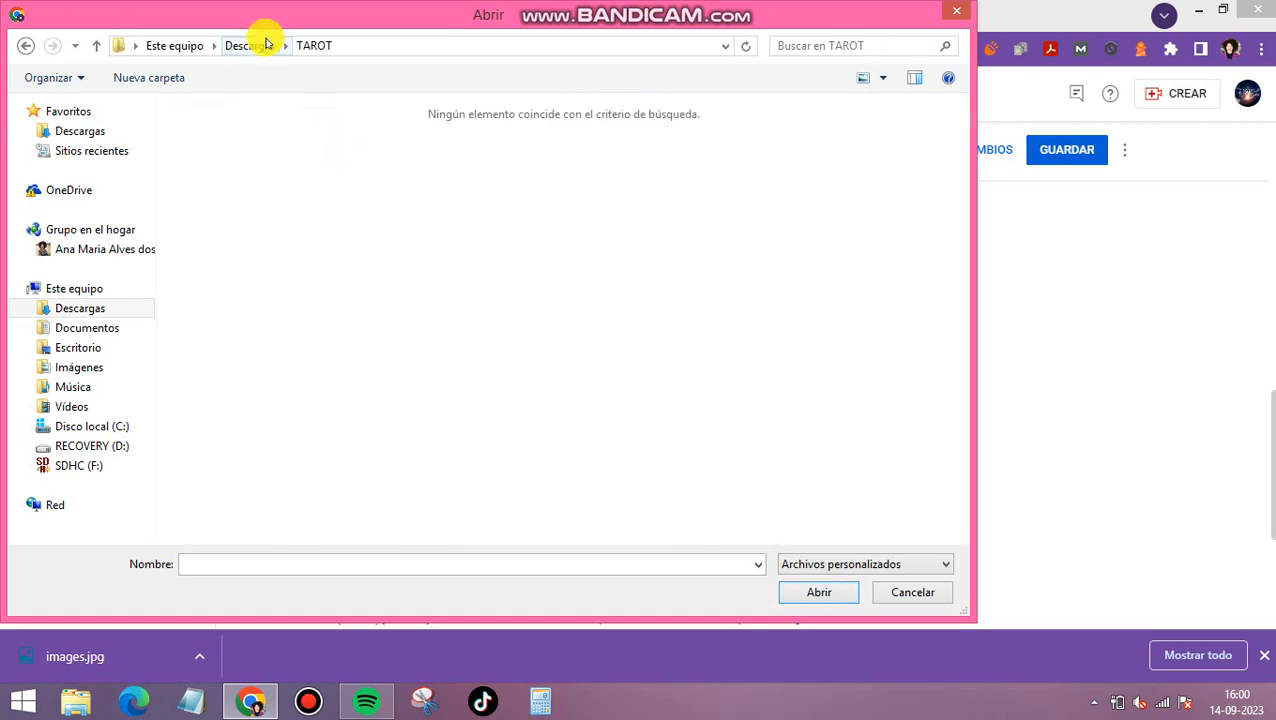
pyautogui.click(255, 47)
pyautogui.scroll(-3, 584, 293)
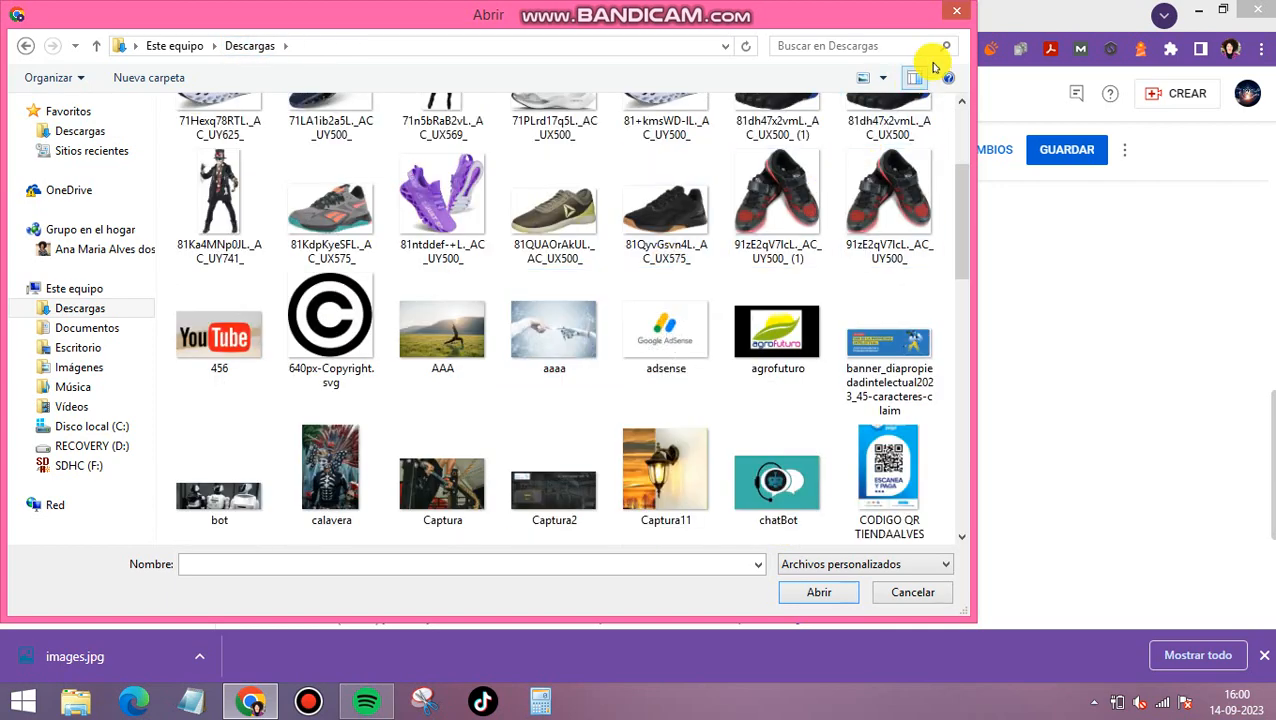
pyautogui.click(957, 10)
# Step: Save the PxHere picture of the red AI chip again to the Descargas folder, named chatgpt
pyautogui.click(808, 30)
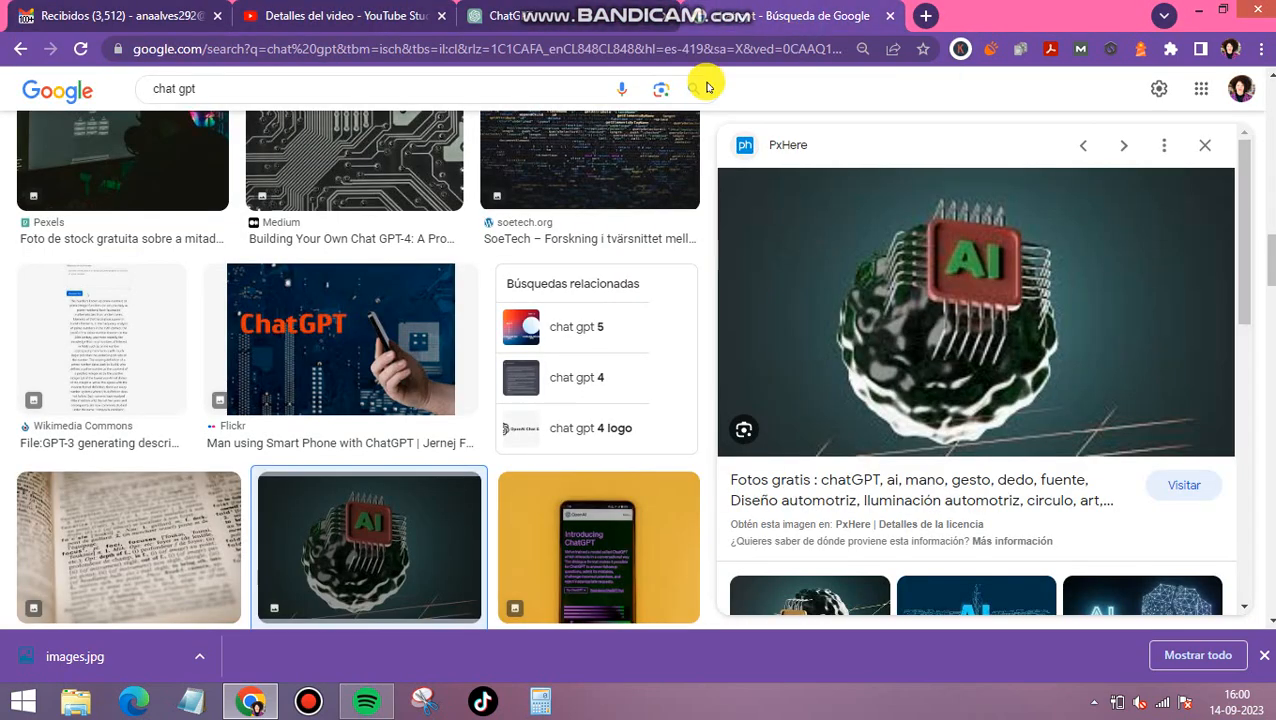
pyautogui.rightClick(934, 310)
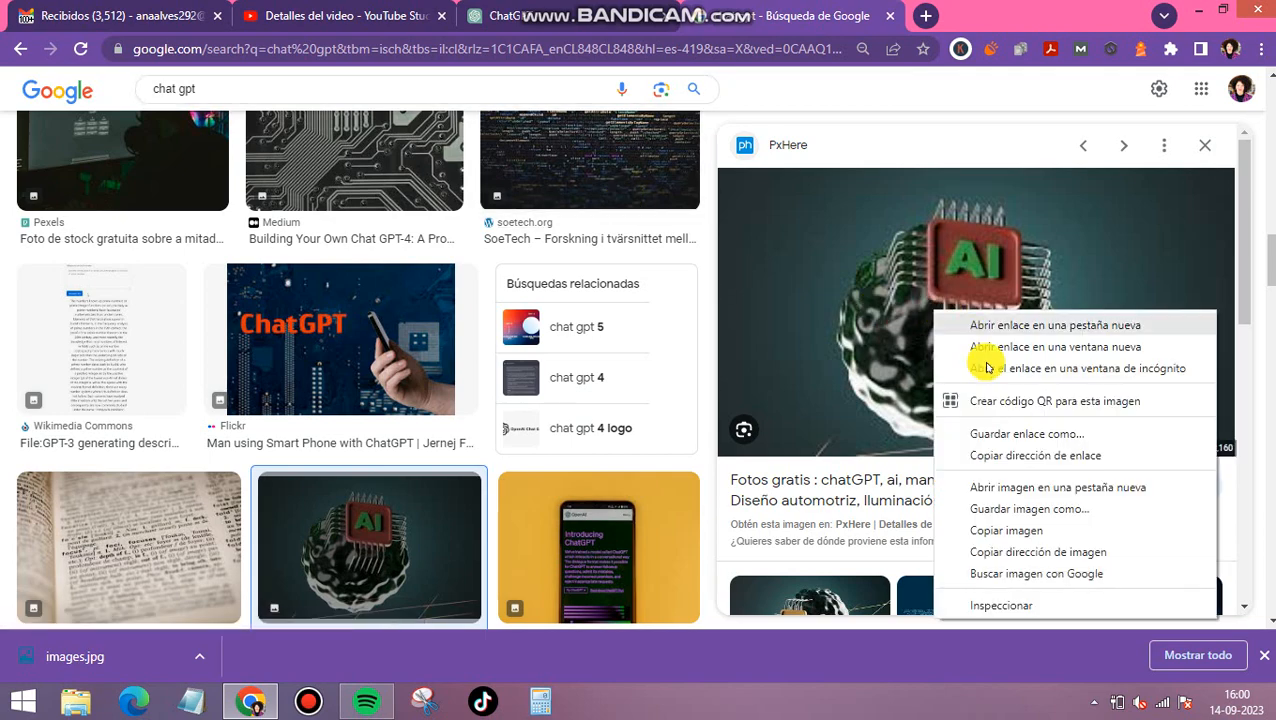
pyautogui.click(1047, 513)
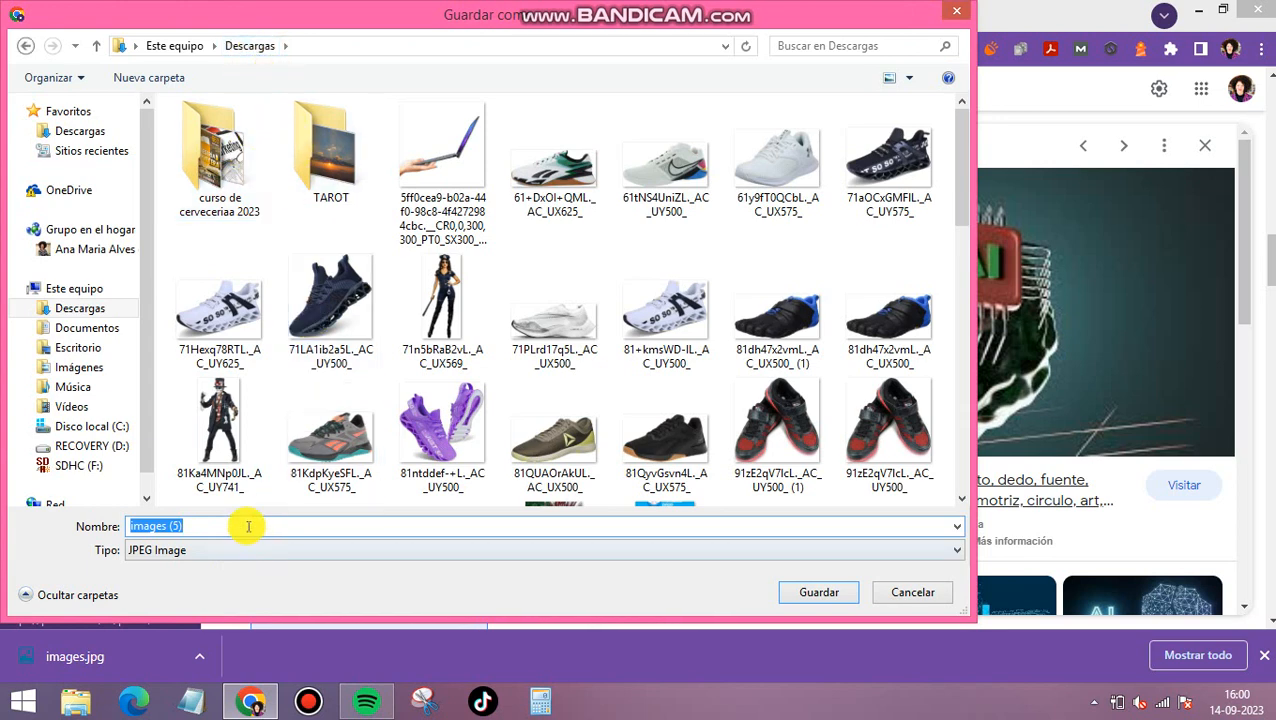
pyautogui.moveTo(240, 525); pyautogui.dragTo(75, 535)
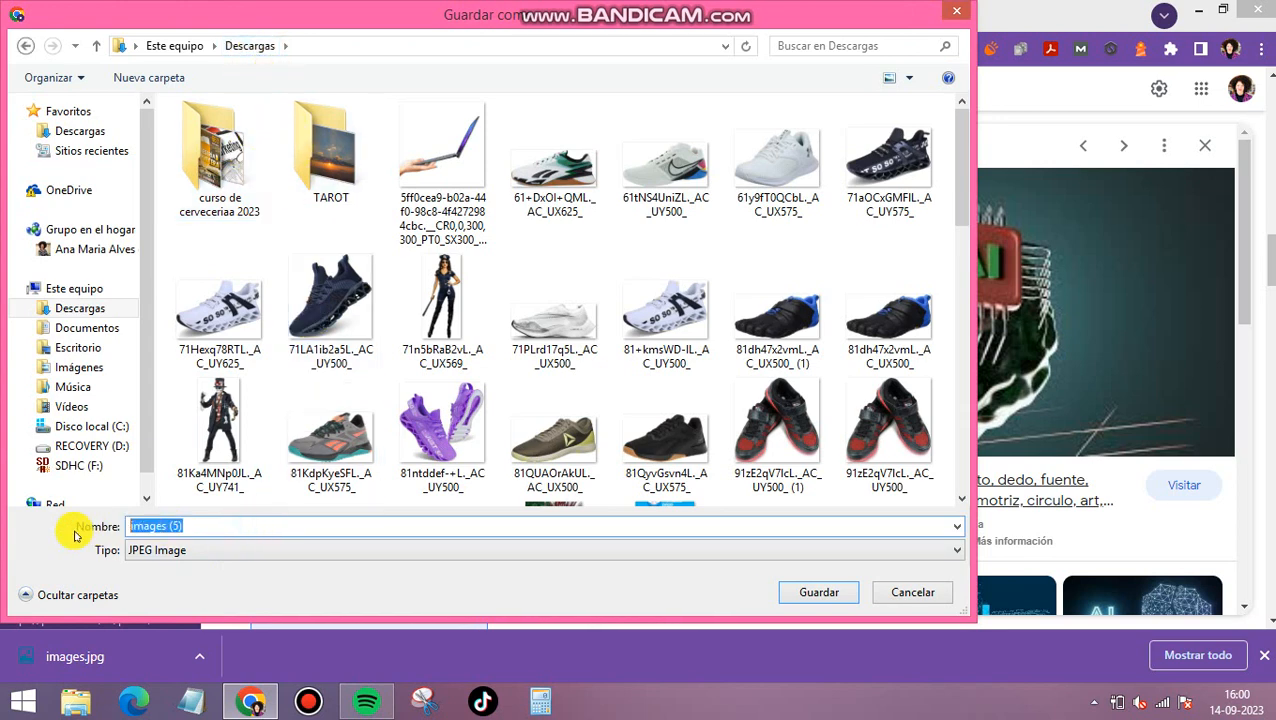
pyautogui.write('chatgpt')
pyautogui.press('Return')
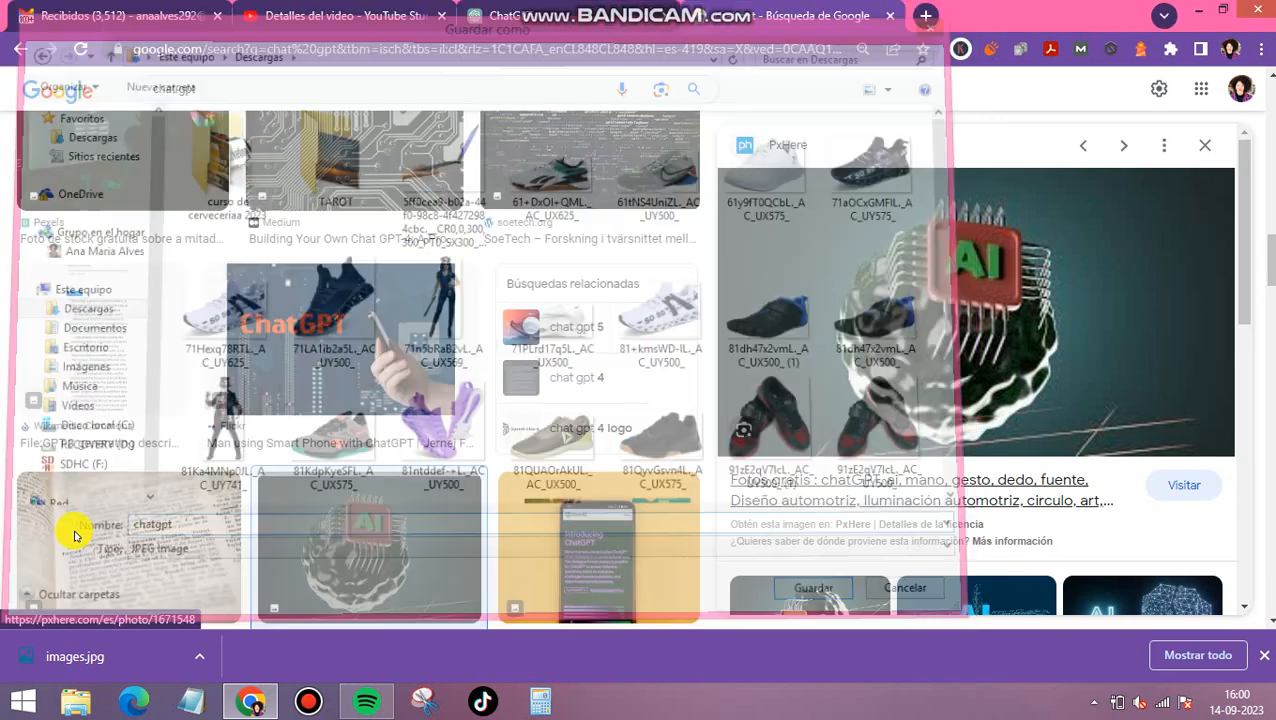
# Step: Start a thumbnail upload for the video in YouTube Studio and search the SD card's DCIM folder 1 for "gpt"
pyautogui.click(330, 15)
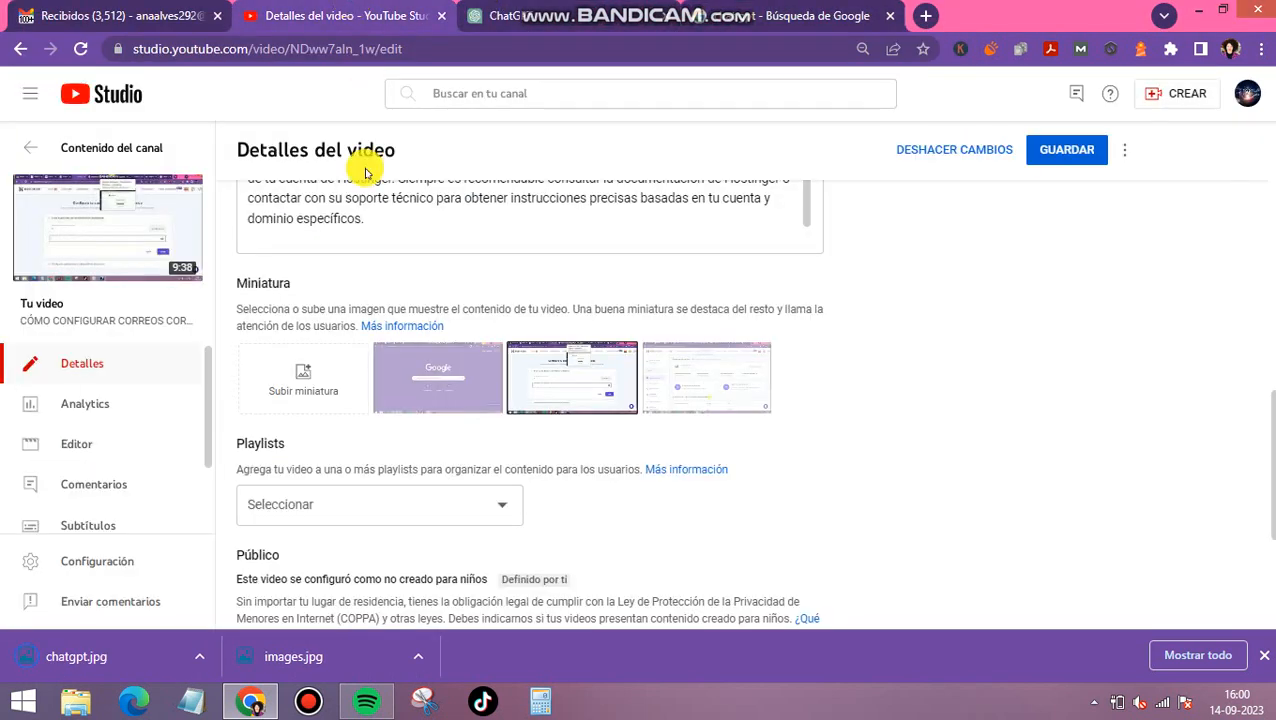
pyautogui.click(287, 387)
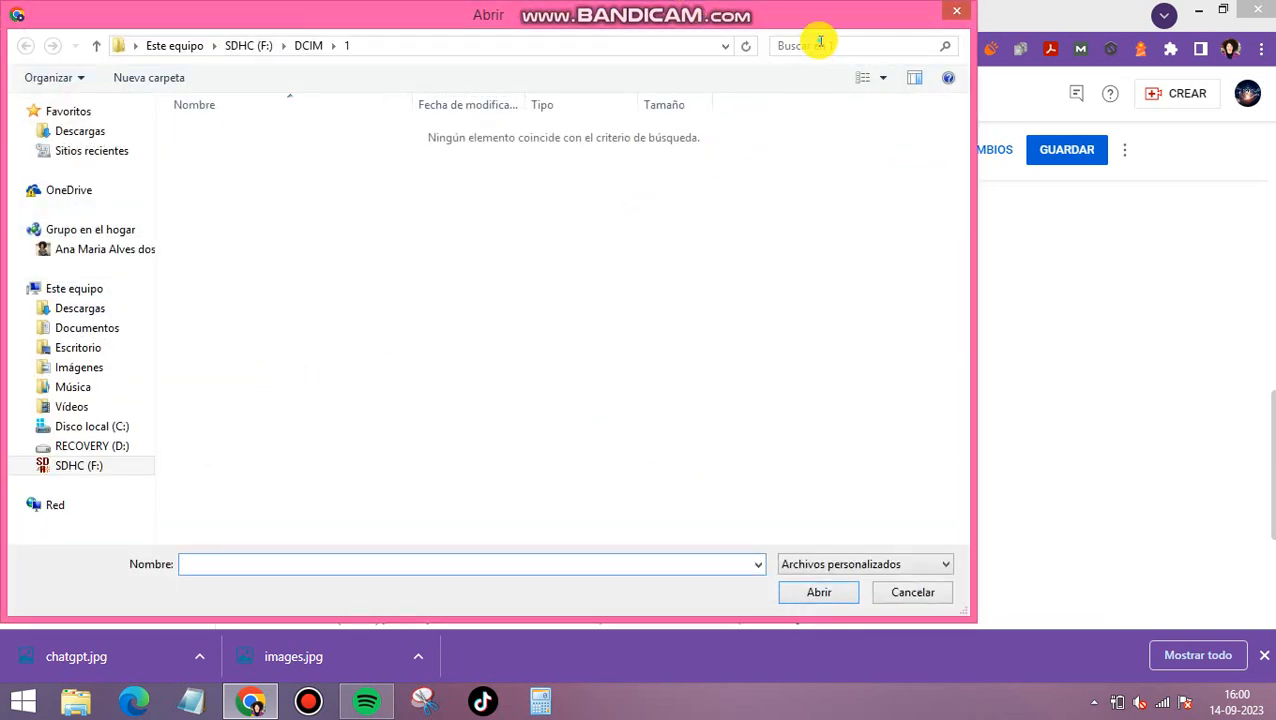
pyautogui.click(820, 42)
pyautogui.write('gpt')
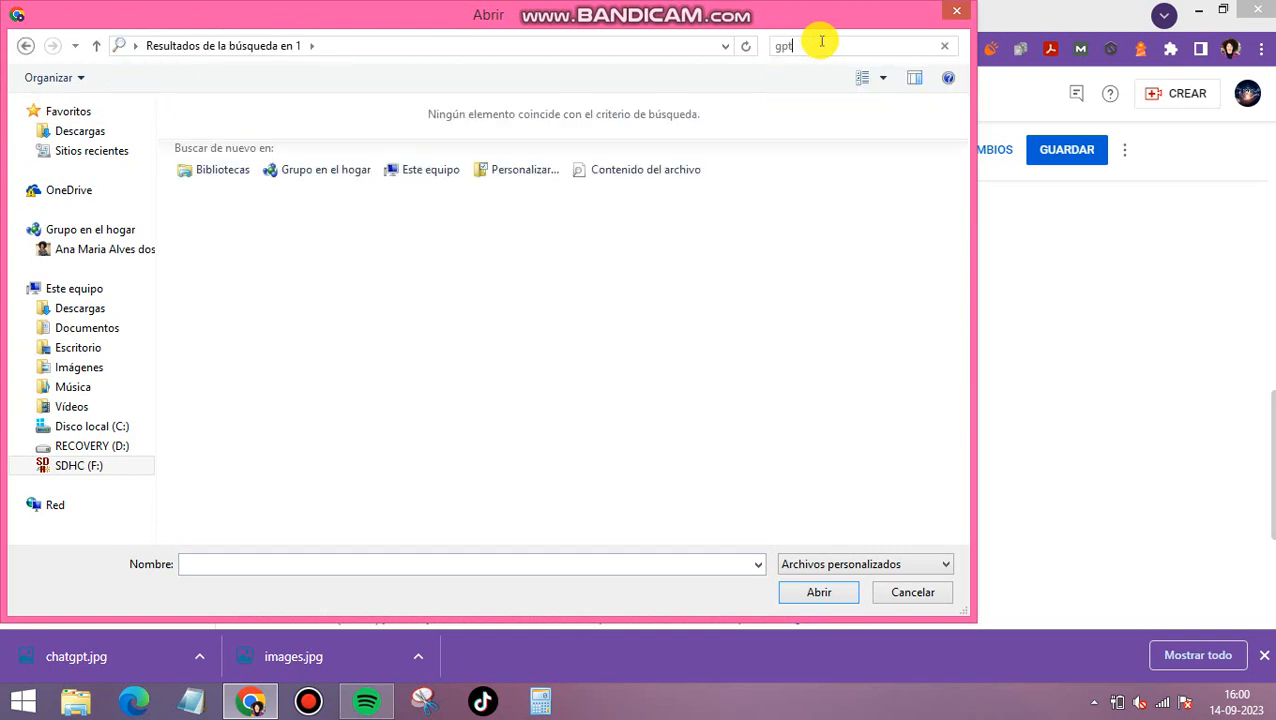
pyautogui.click(821, 41)
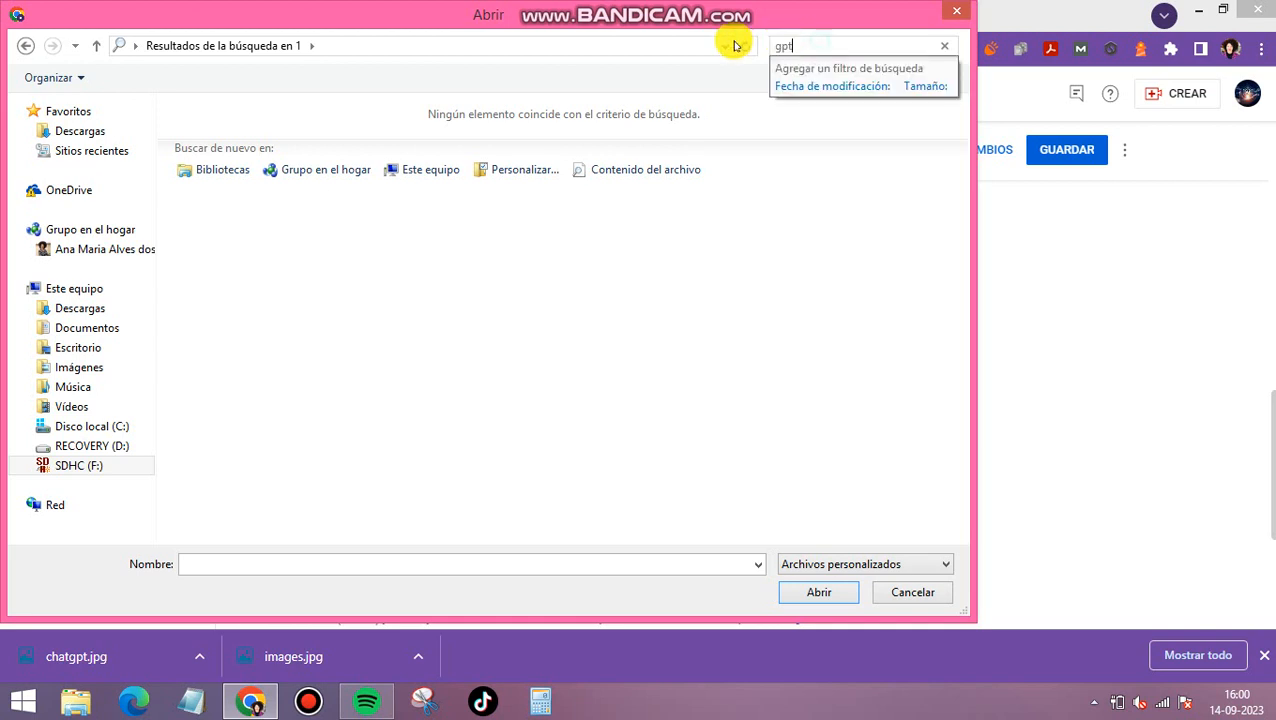
pyautogui.click(949, 47)
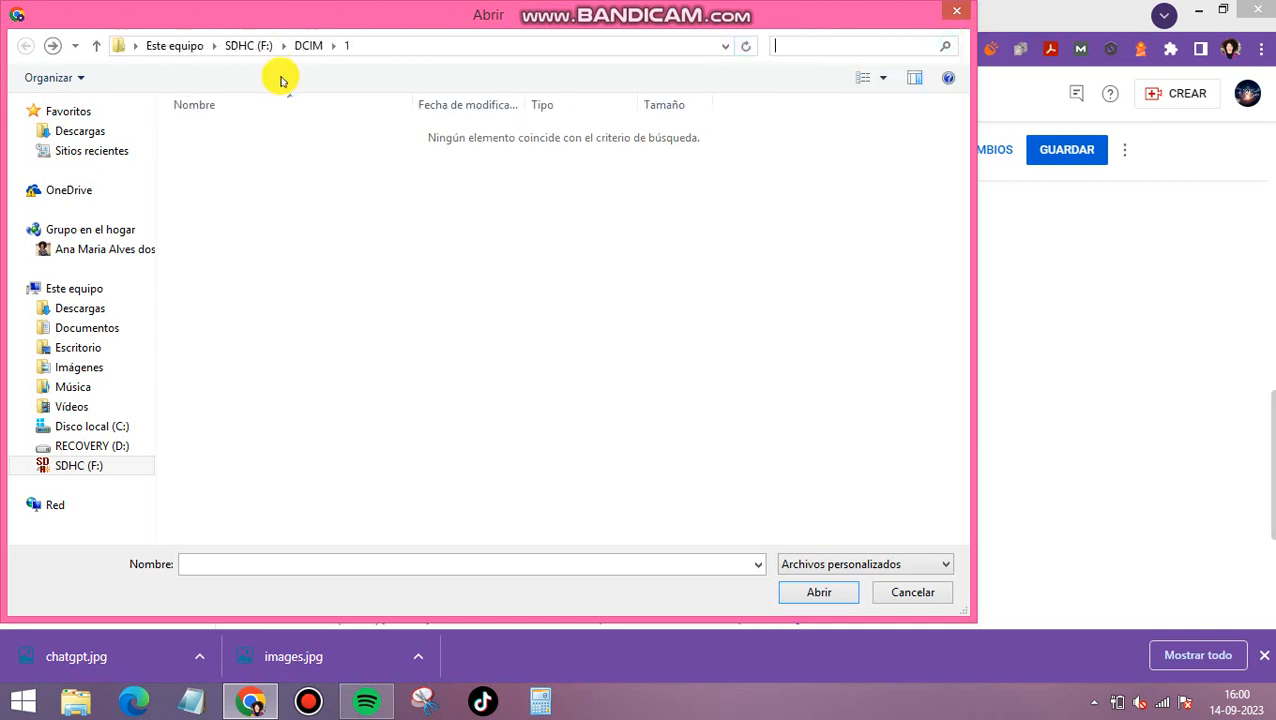
# Step: Find the chatgpt picture in Descargas by searching for "chatgpt" and upload it as the video's thumbnail
pyautogui.click(91, 148)
pyautogui.click(88, 113)
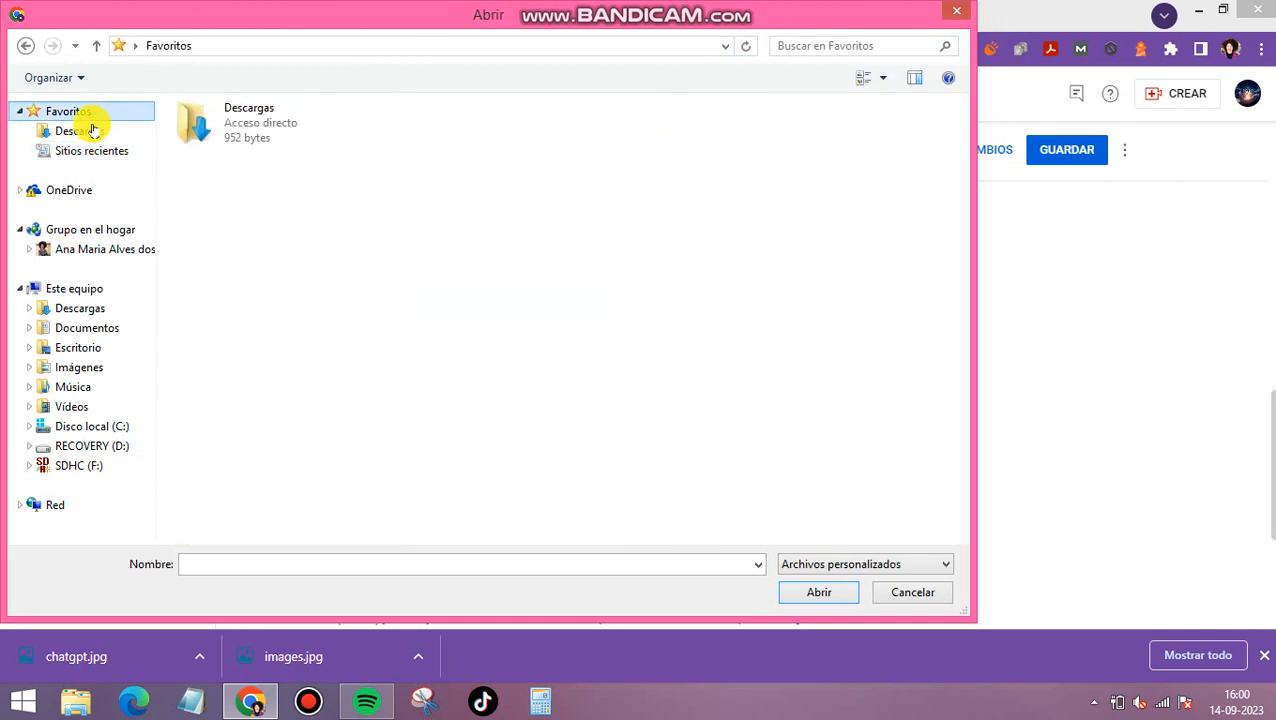
pyautogui.click(85, 130)
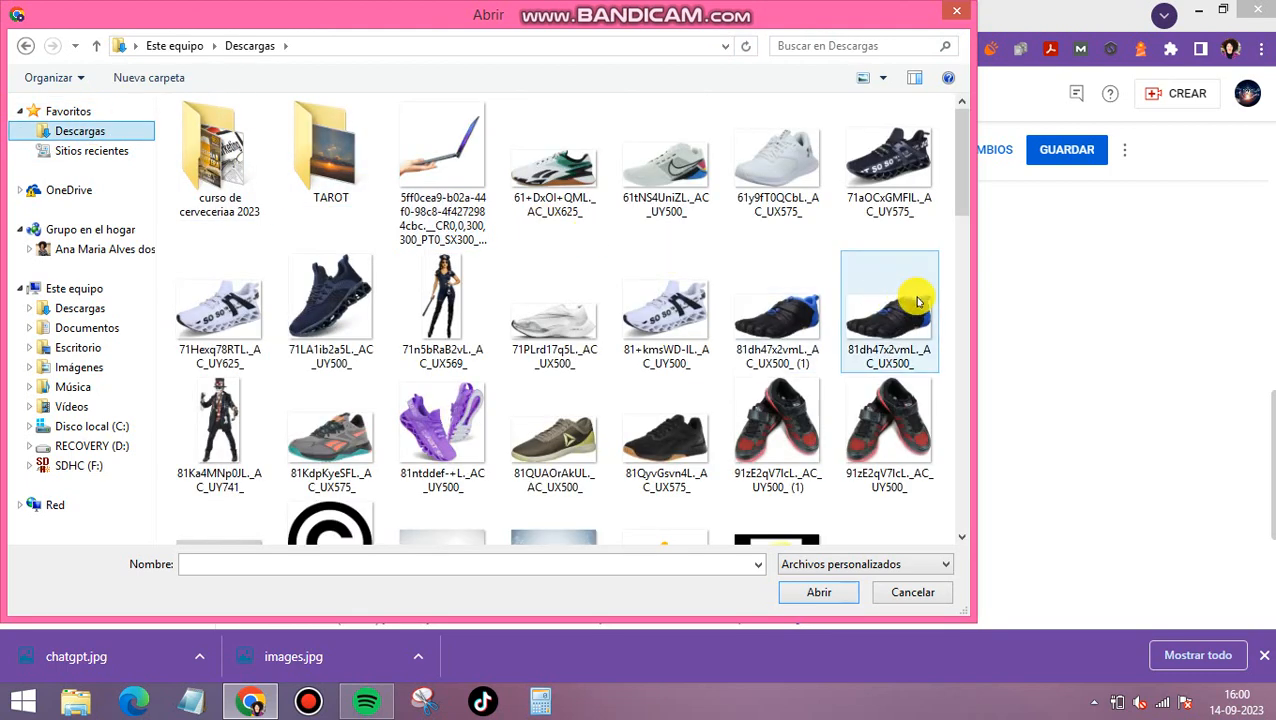
pyautogui.click(864, 46)
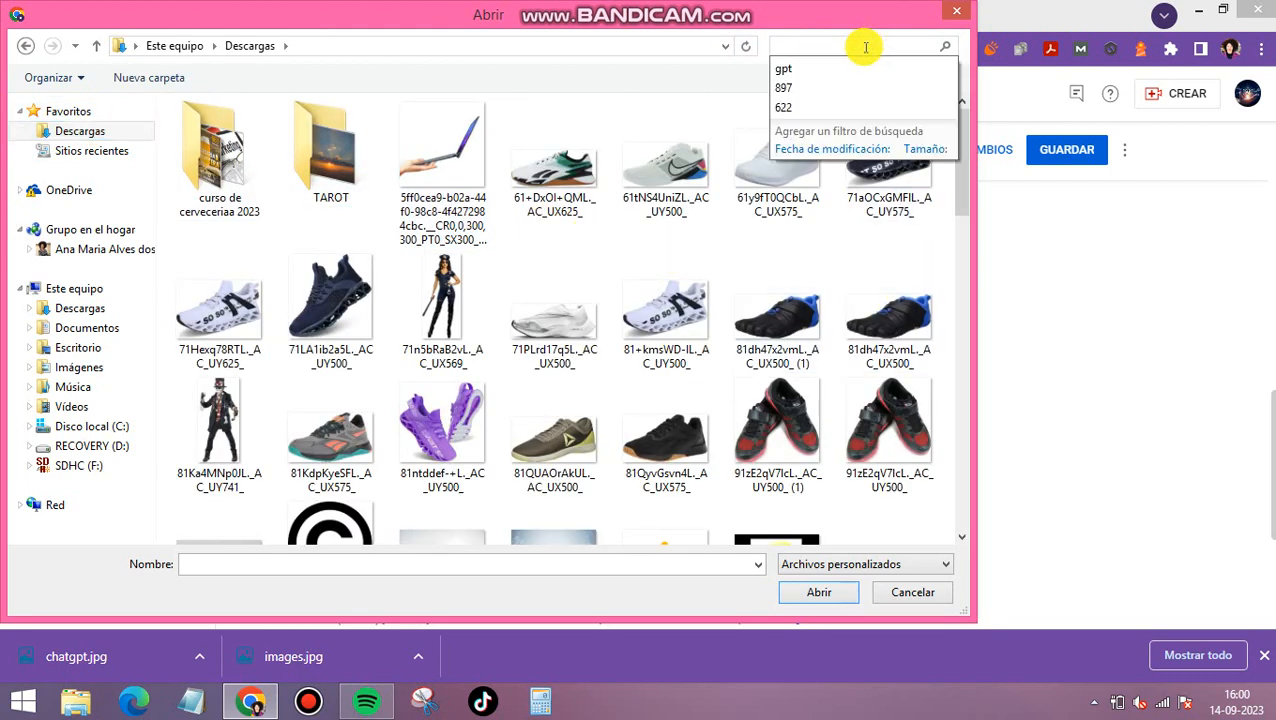
pyautogui.write('chat')
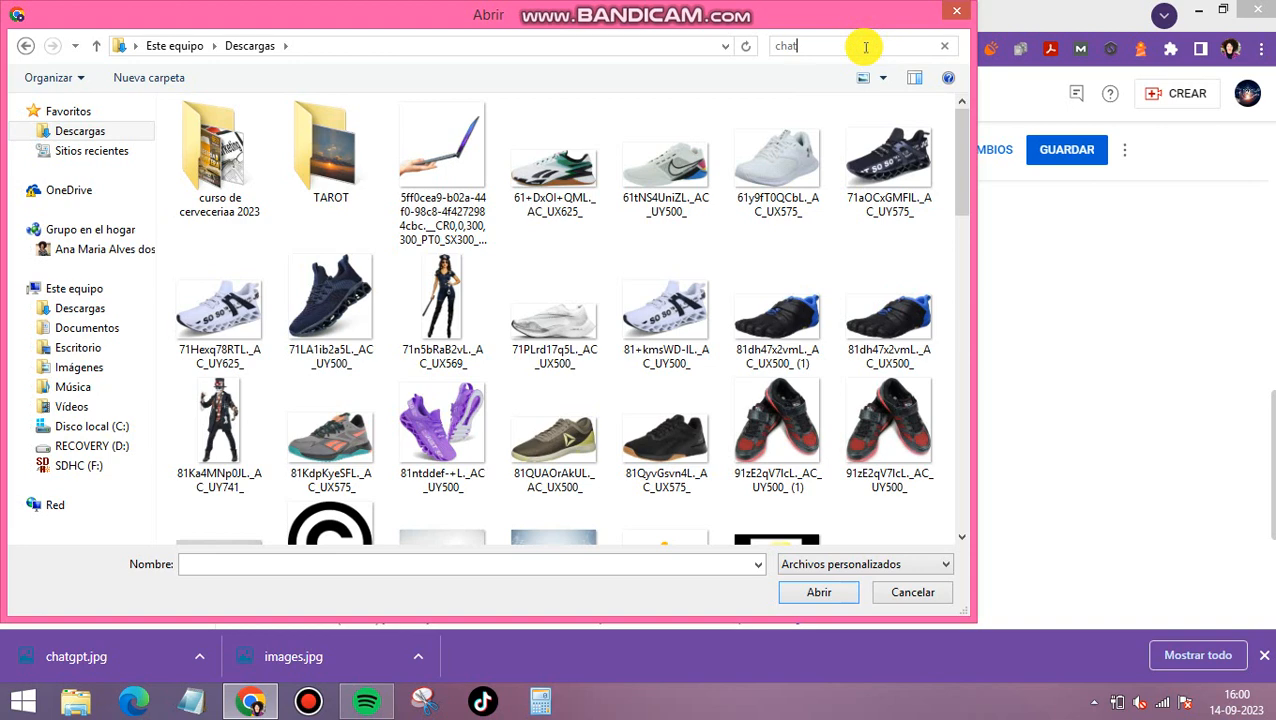
pyautogui.write('gpt')
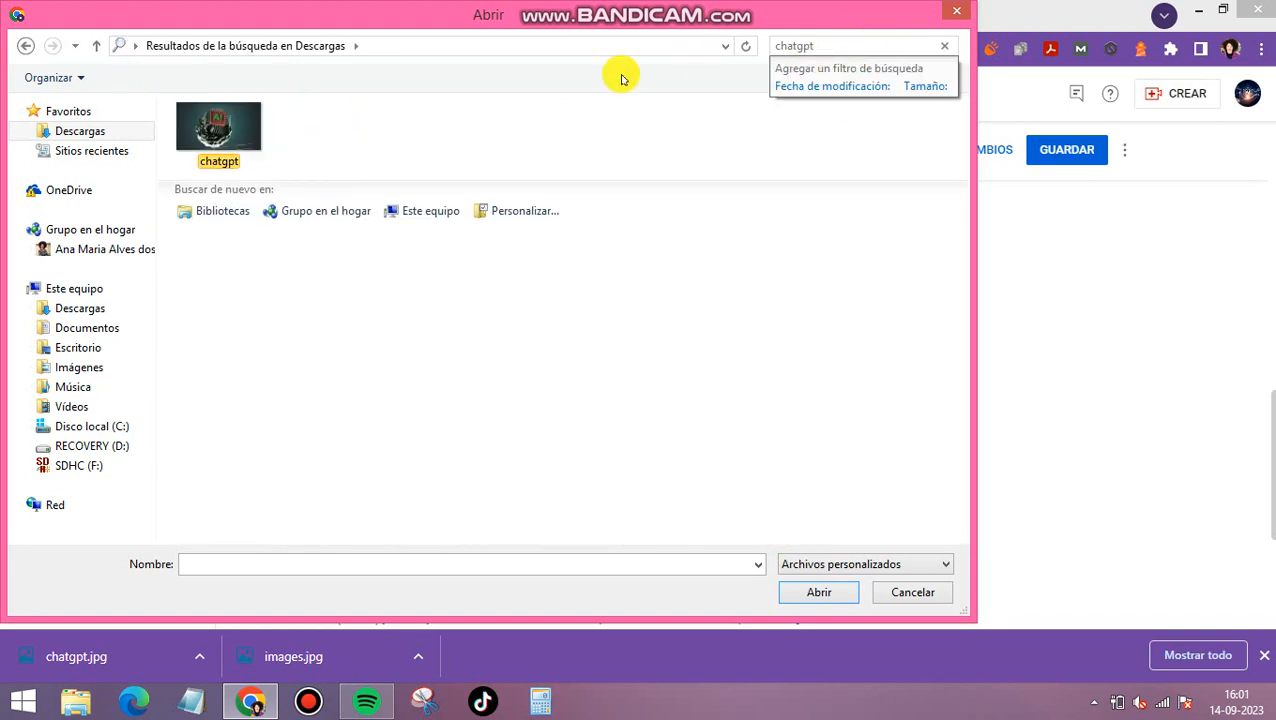
pyautogui.doubleClick(229, 139)
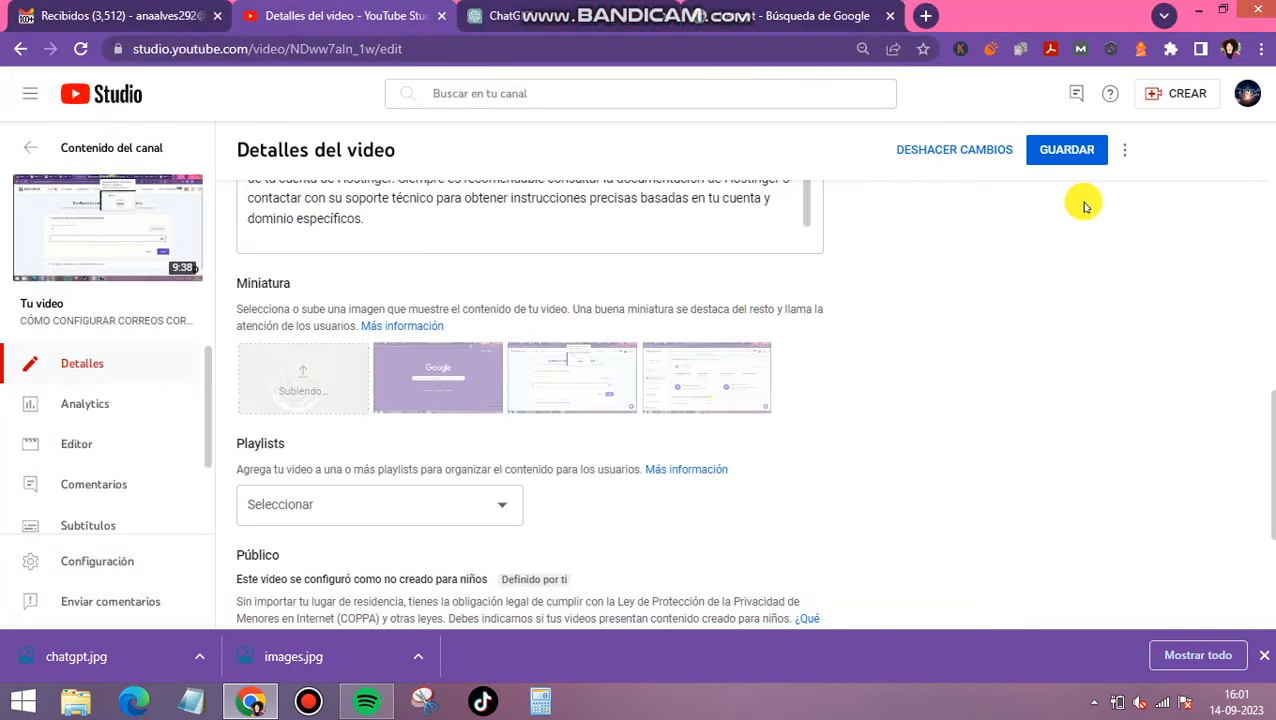
pyautogui.scroll(-4, 891, 404)
pyautogui.scroll(5, 336, 396)
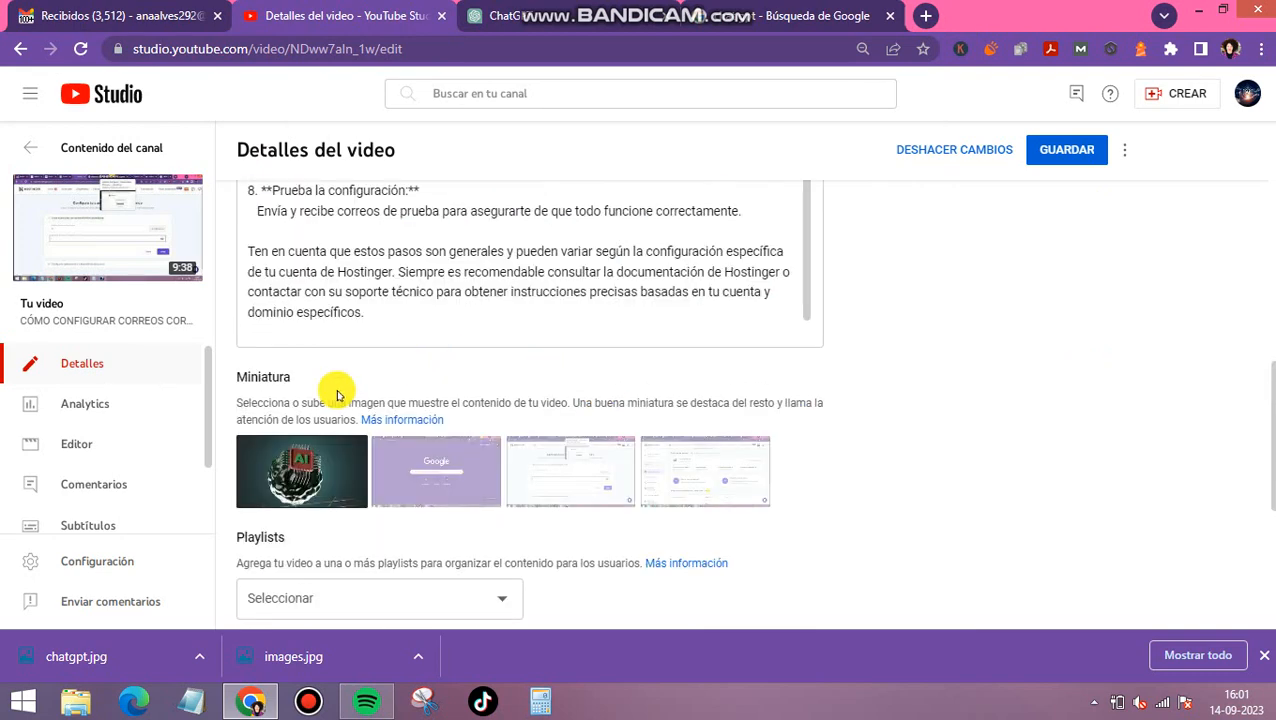
# Step: Show the additional settings of the video details and activate the empty Etiquetas field
pyautogui.scroll(-4, 384, 466)
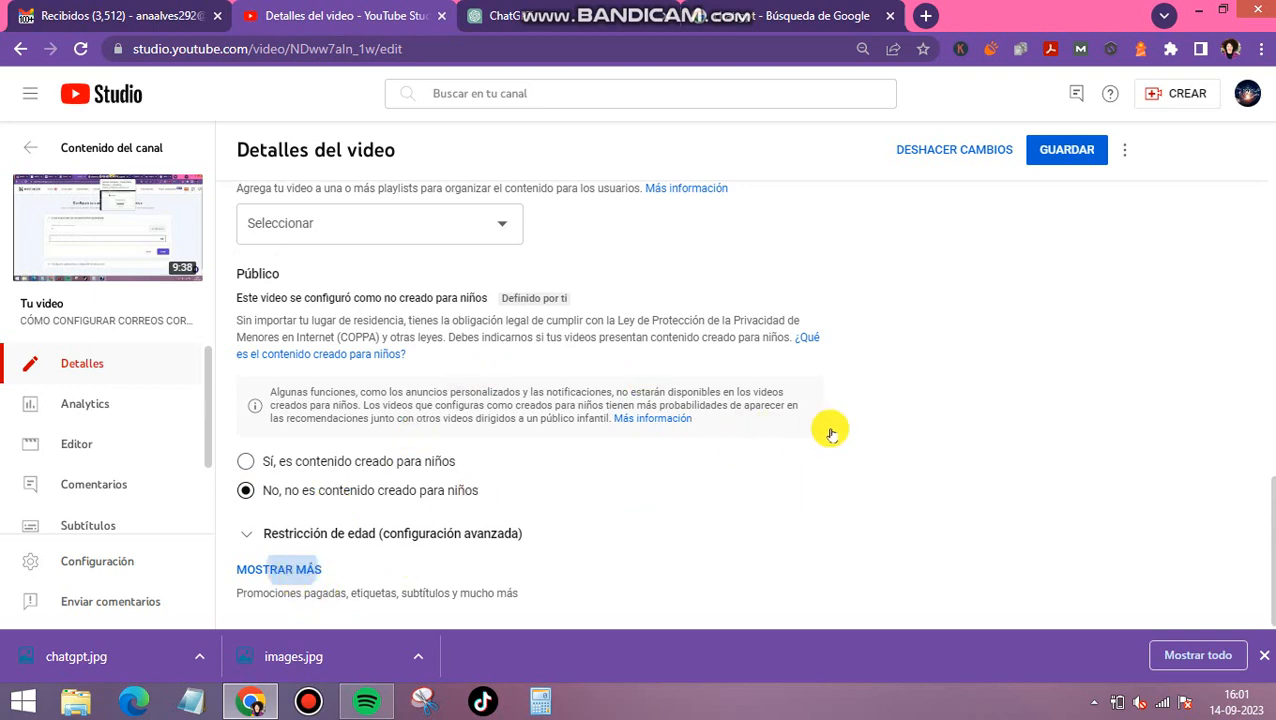
pyautogui.scroll(-8, 1087, 430)
pyautogui.scroll(-4, 445, 455)
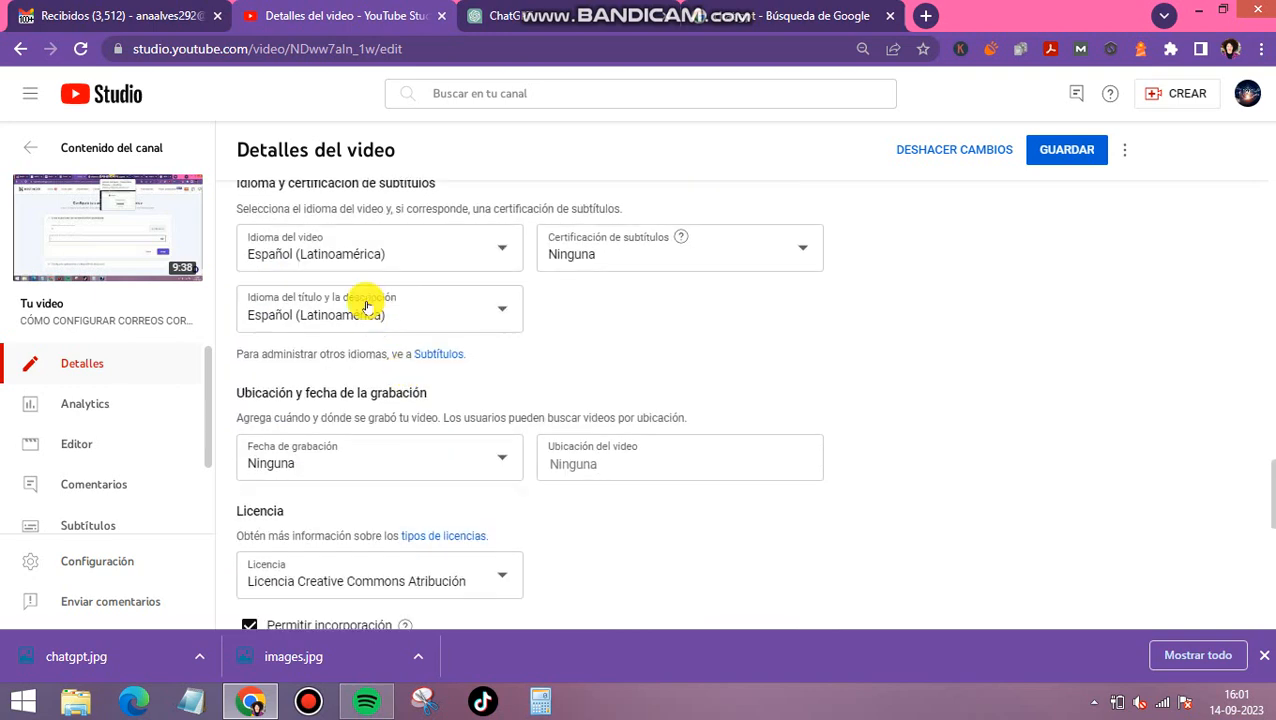
pyautogui.scroll(2, 362, 300)
pyautogui.click(362, 298)
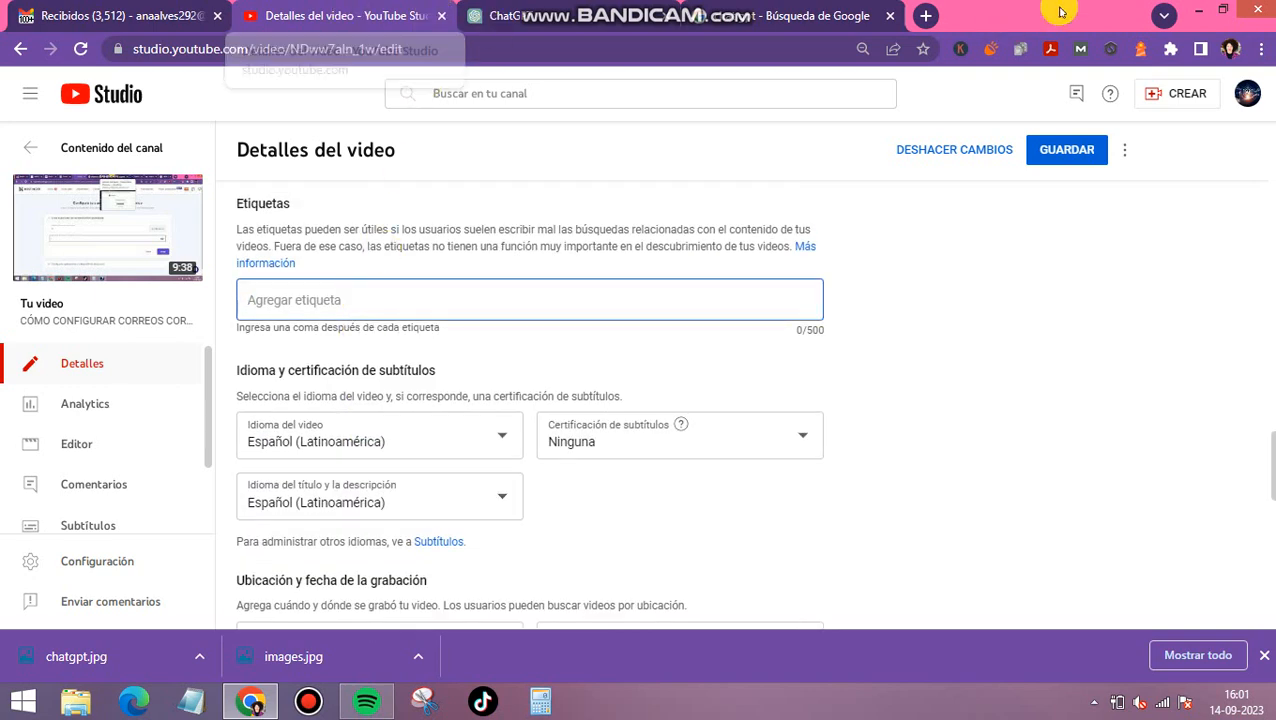
# Step: Open YouTube in a new browser tab and copy the video's full title from its details in YouTube Studio
pyautogui.click(920, 17)
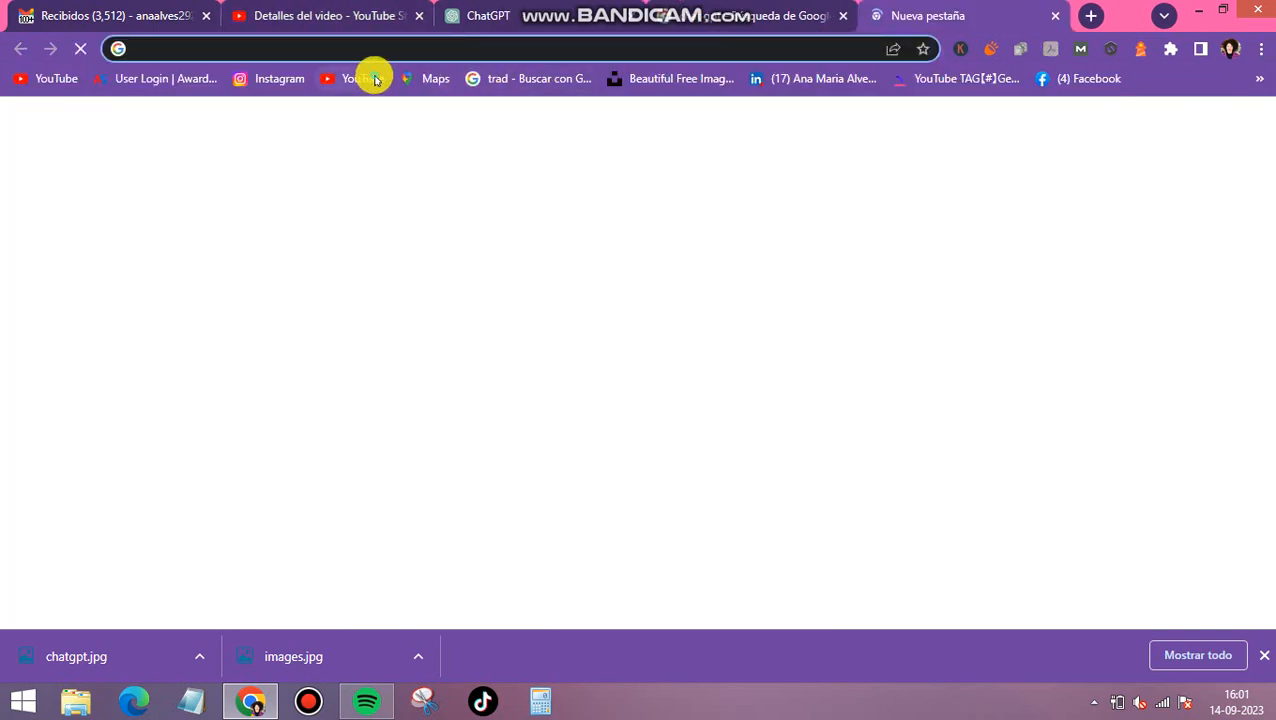
pyautogui.click(370, 77)
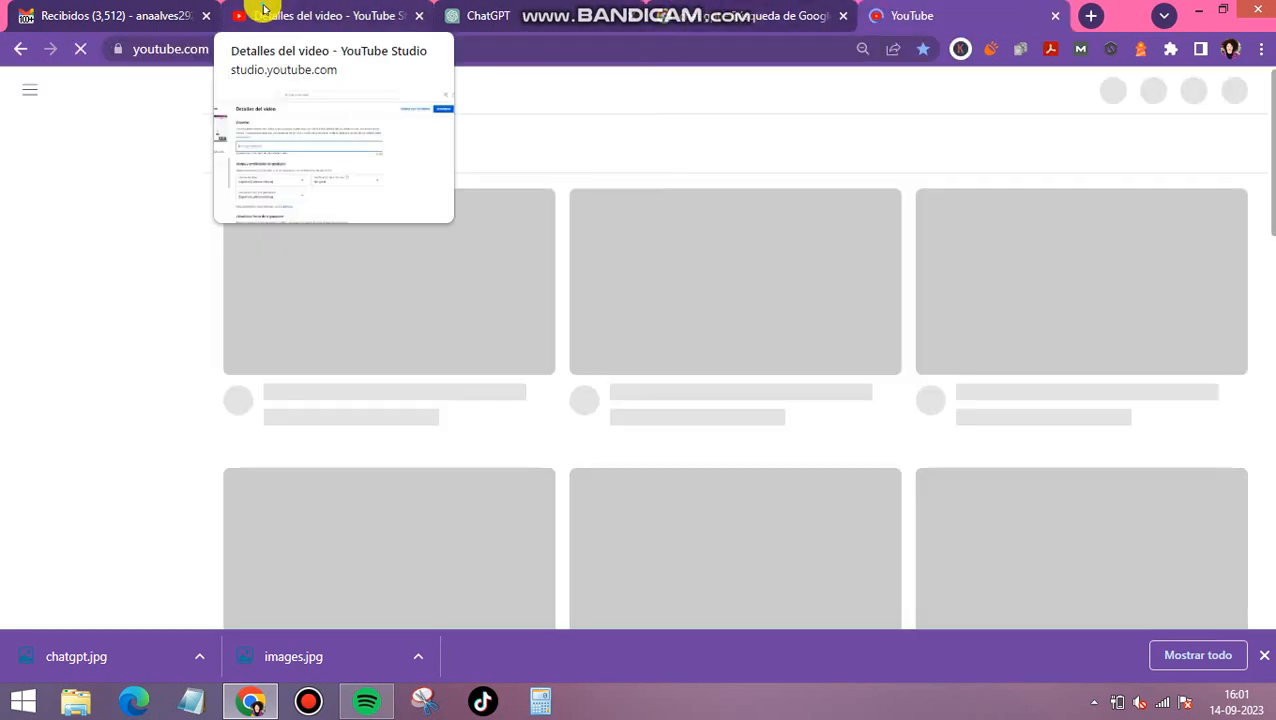
pyautogui.click(275, 15)
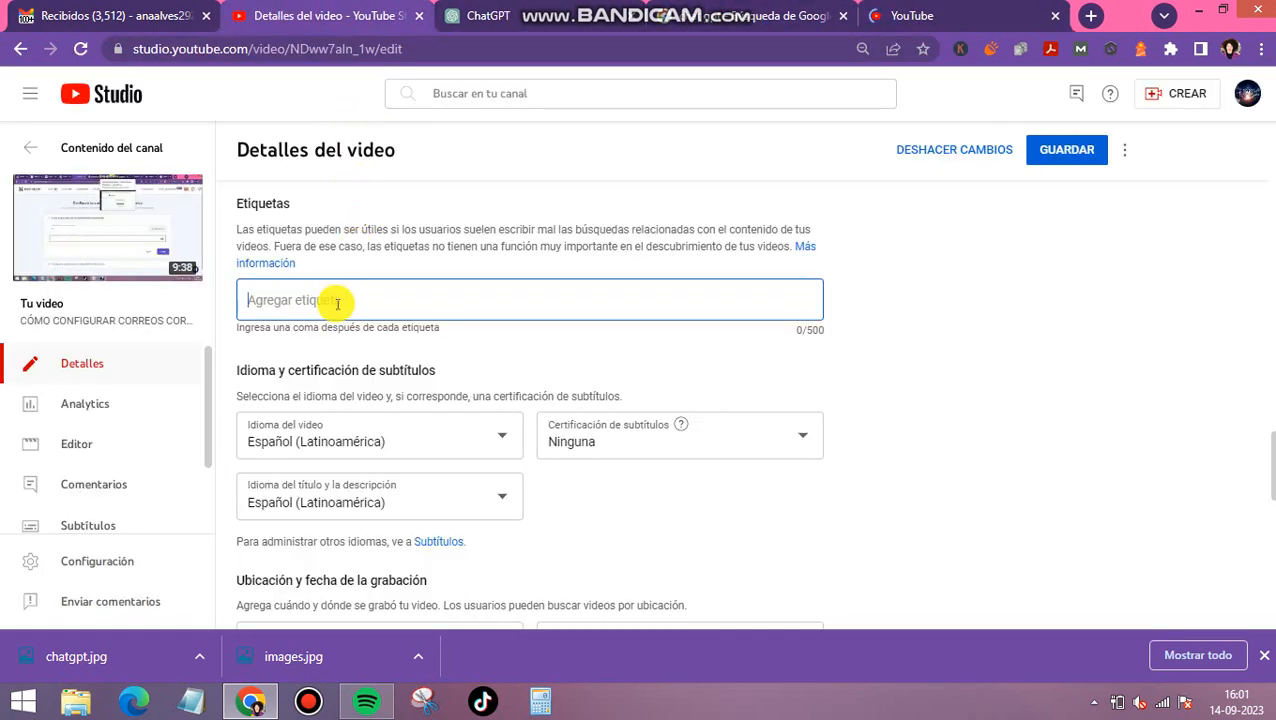
pyautogui.scroll(15, 333, 303)
pyautogui.scroll(4, 338, 303)
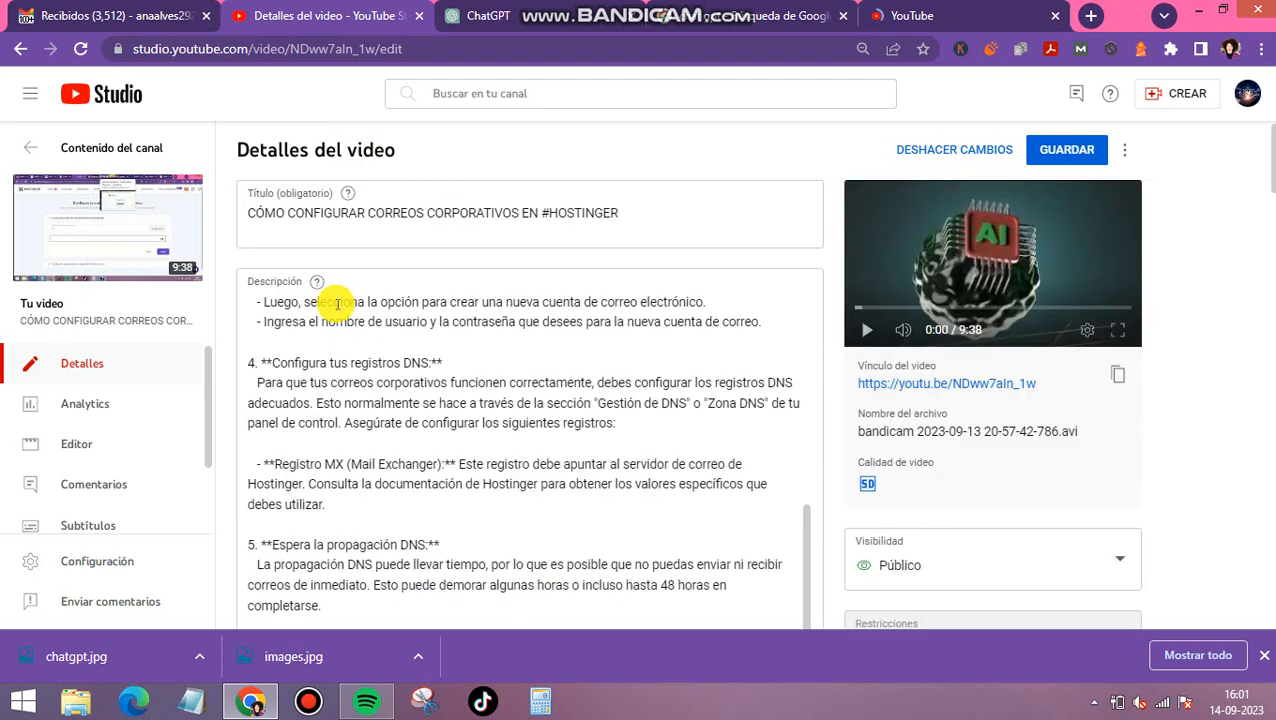
pyautogui.click(390, 213)
pyautogui.hotkey('ctrl', 'a')
pyautogui.rightClick(390, 213)
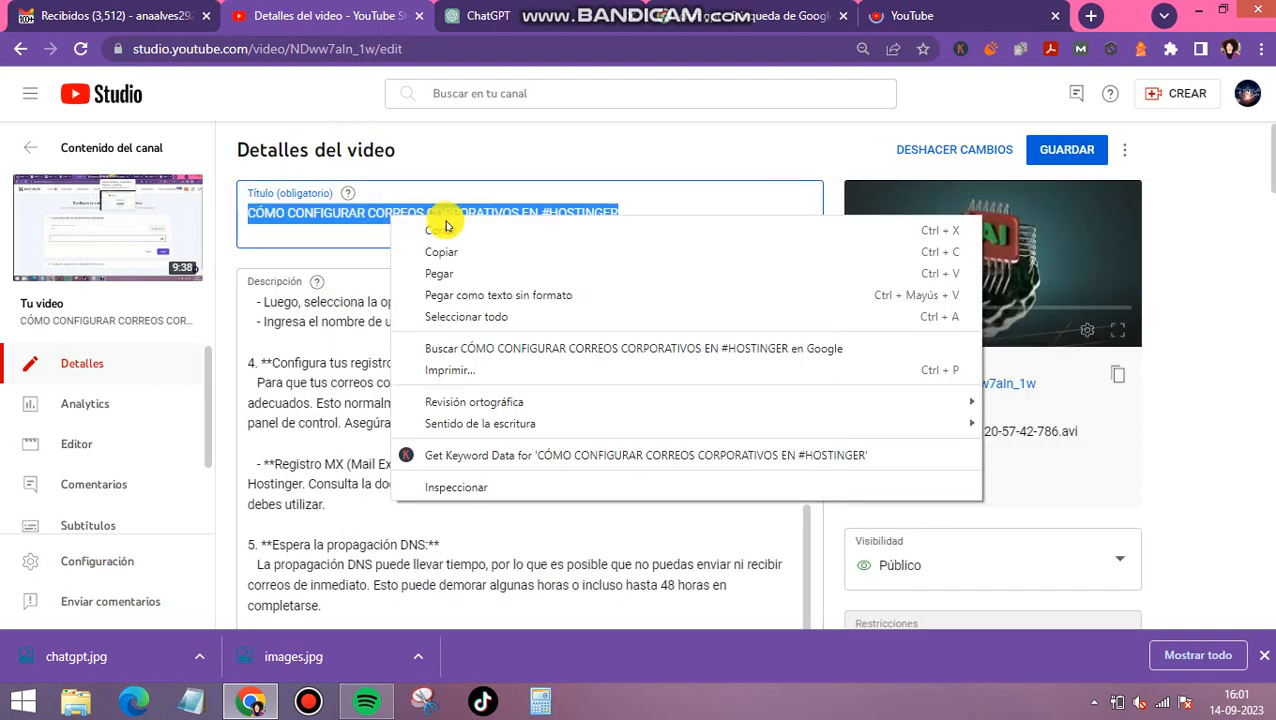
pyautogui.click(450, 252)
# Step: Search YouTube for the copied title "CÓMO CONFIGURAR CORREOS CORPORATIVOS EN #HOSTINGER"
pyautogui.click(905, 17)
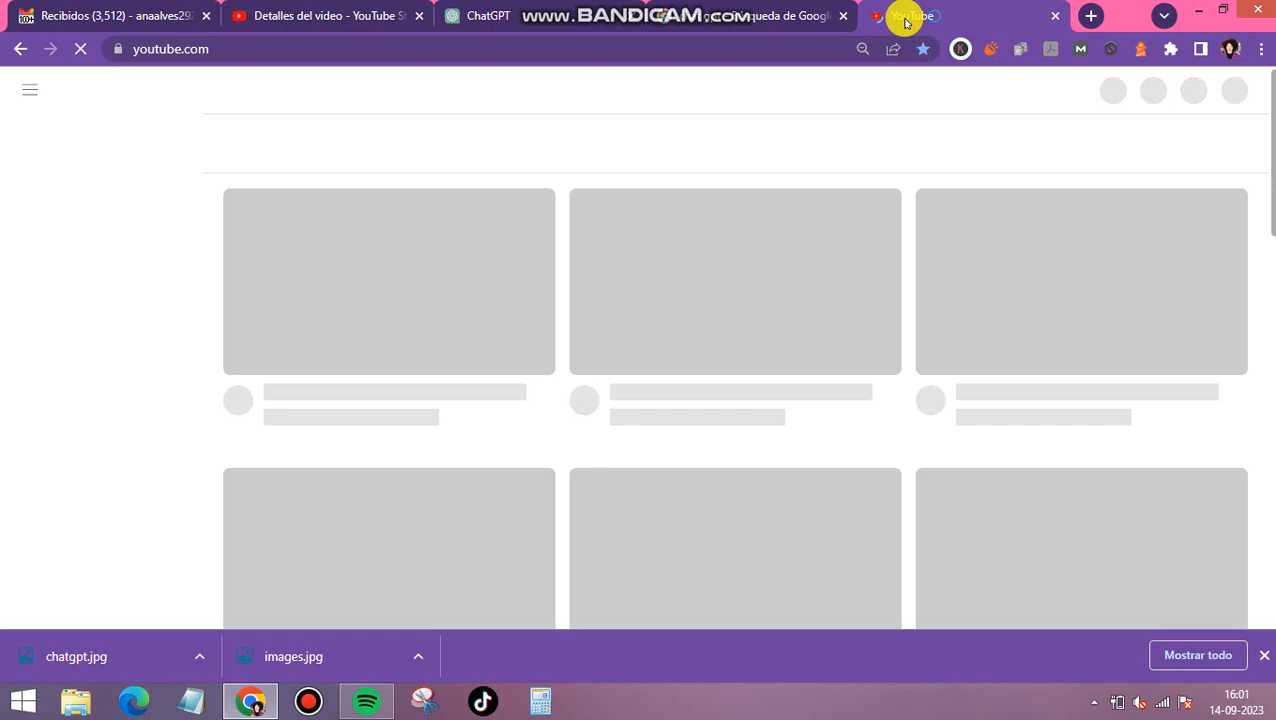
pyautogui.rightClick(609, 96)
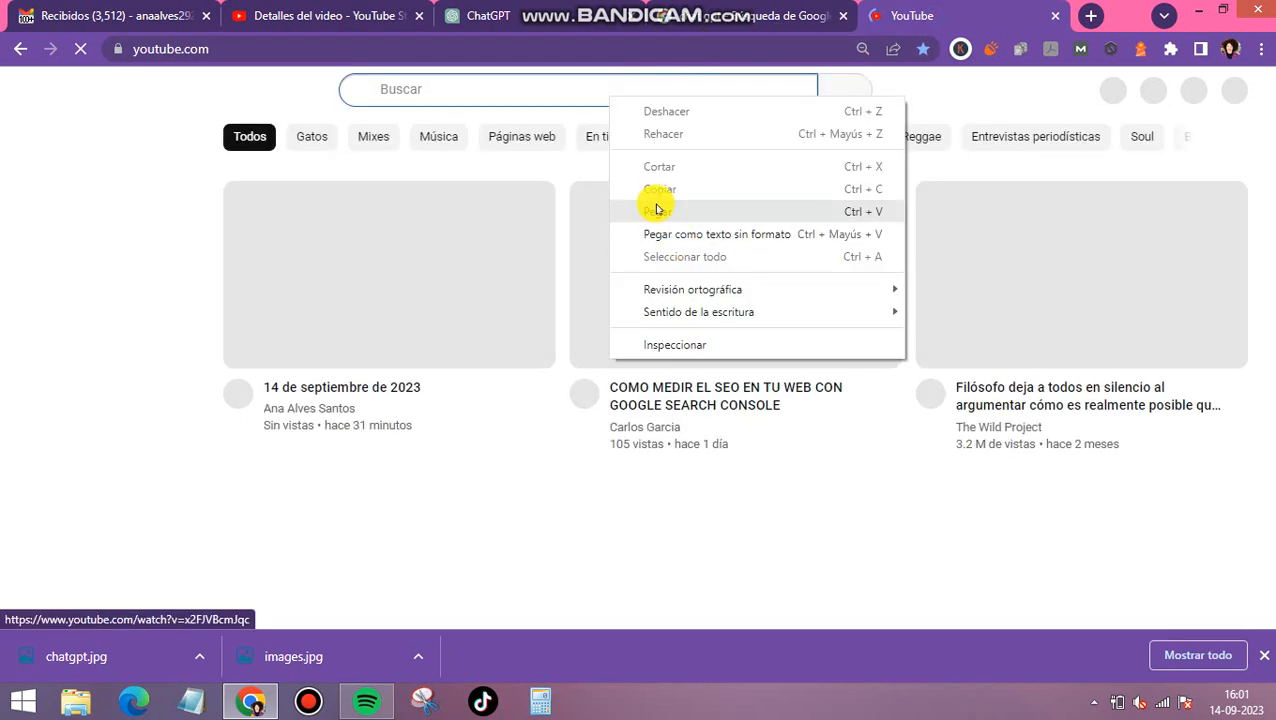
pyautogui.click(656, 209)
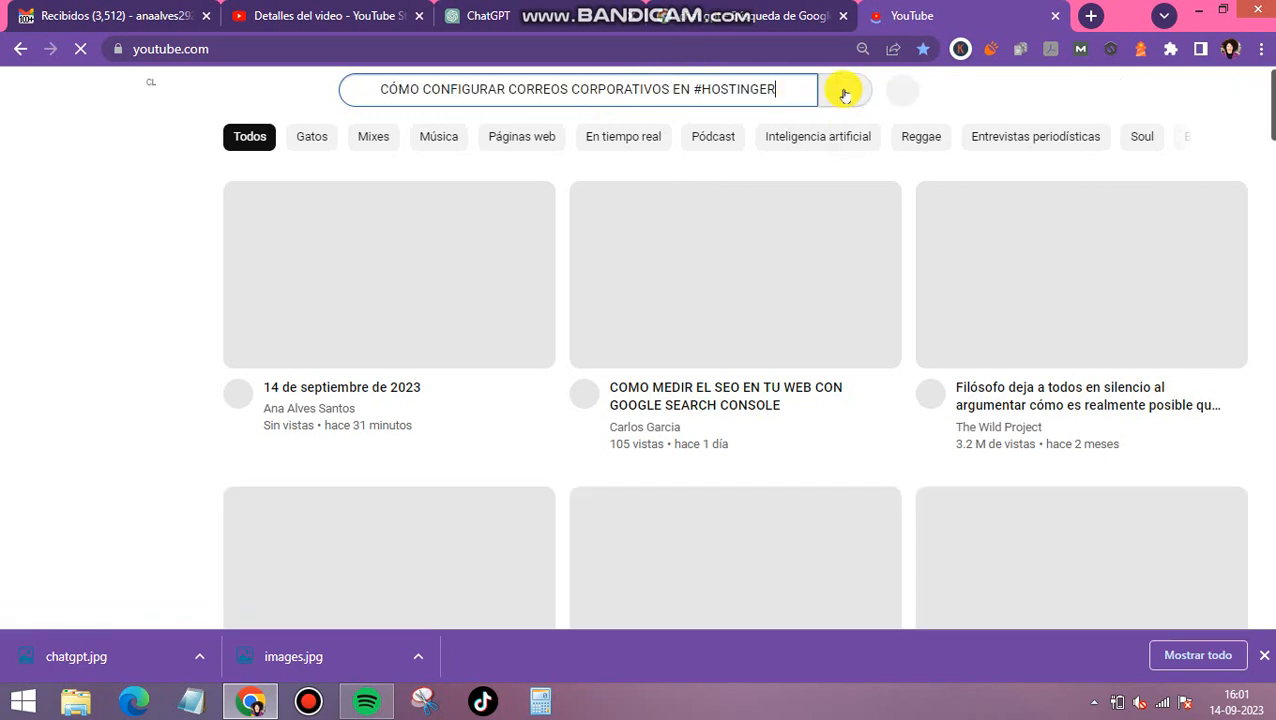
pyautogui.click(846, 94)
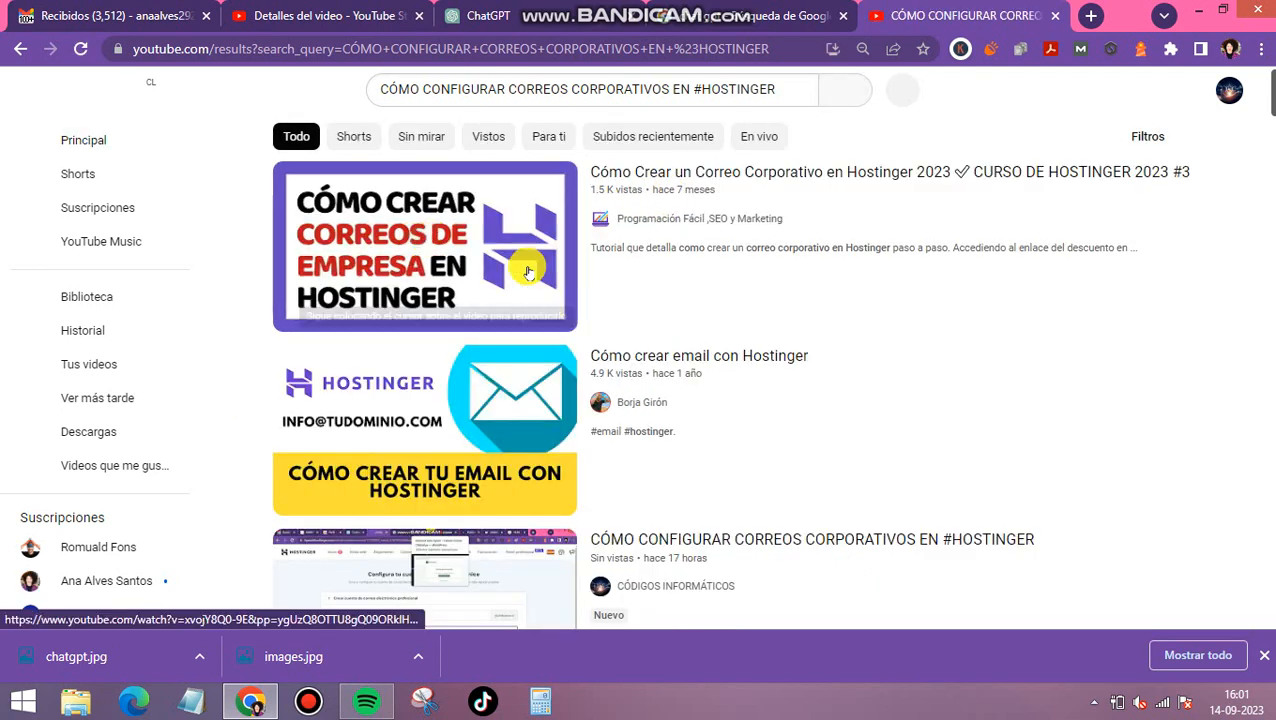
# Step: Open the video "Cómo Crear un Correo Corporativo en Hostinger 2023" and display its page source
pyautogui.click(529, 270)
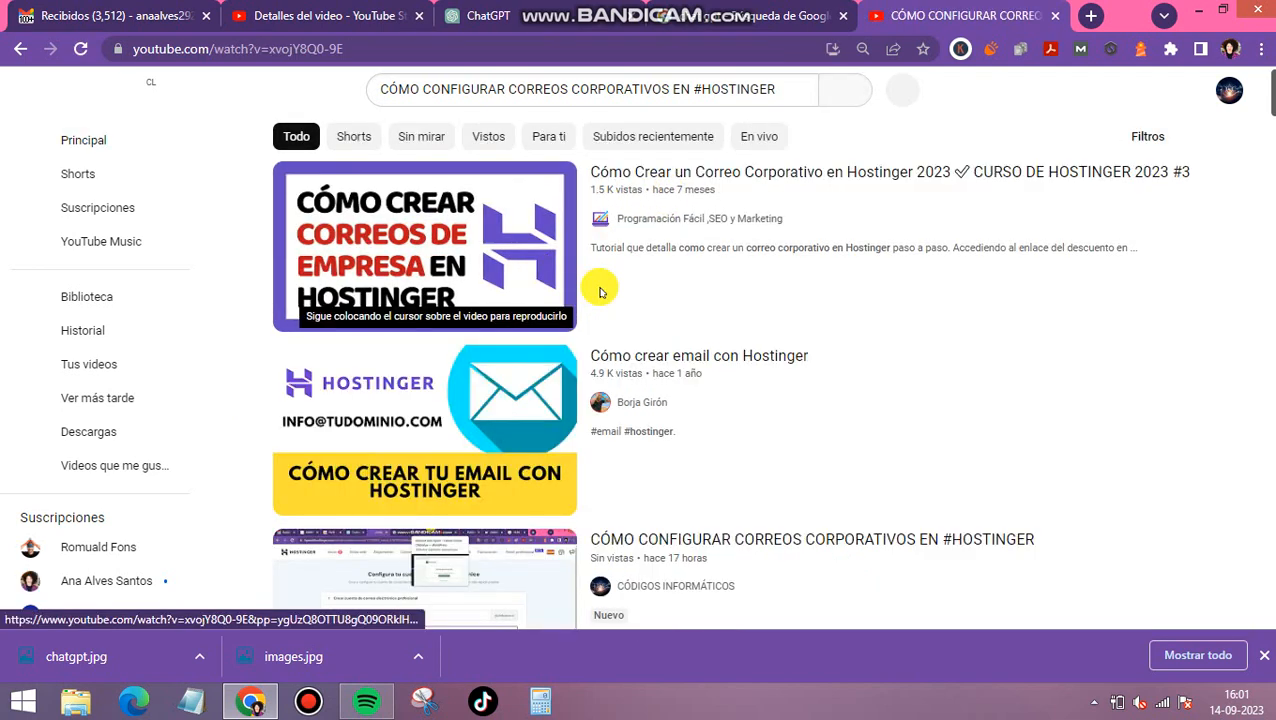
pyautogui.rightClick(1195, 574)
pyautogui.click(1020, 540)
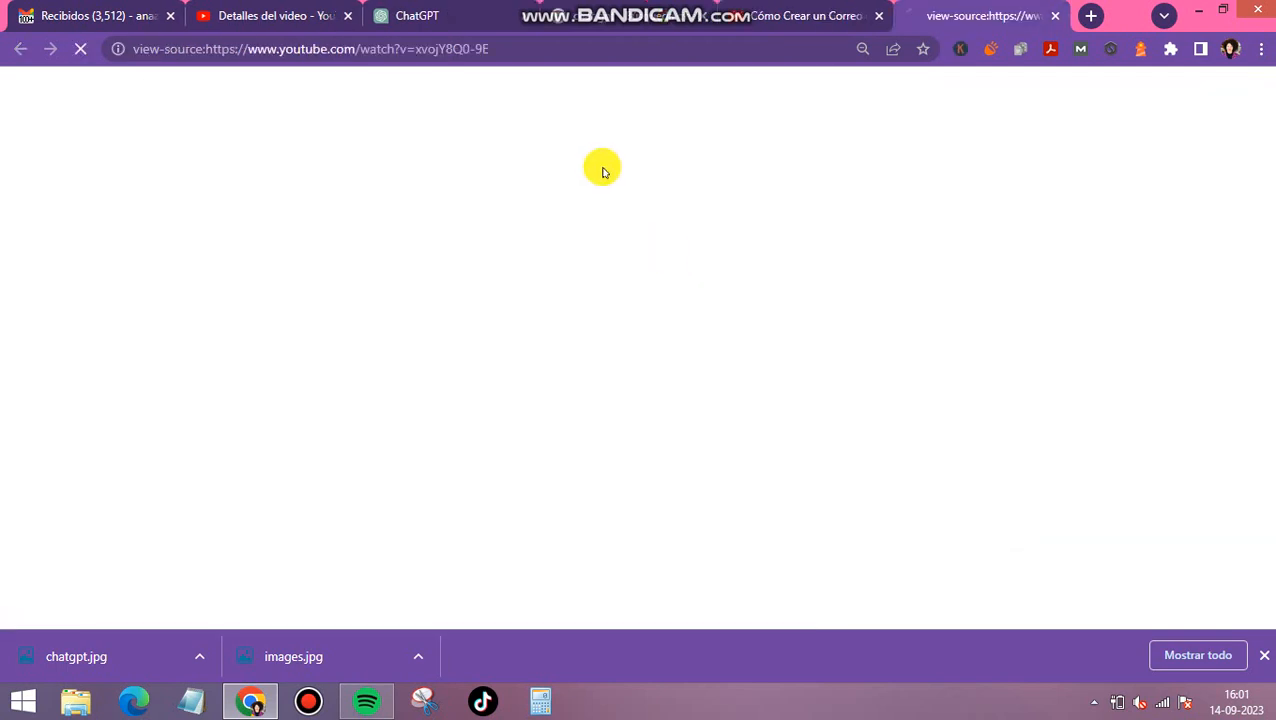
# Step: Search the video's page source for "keywords" and reload the source page
pyautogui.hotkey('ctrl', 'f')
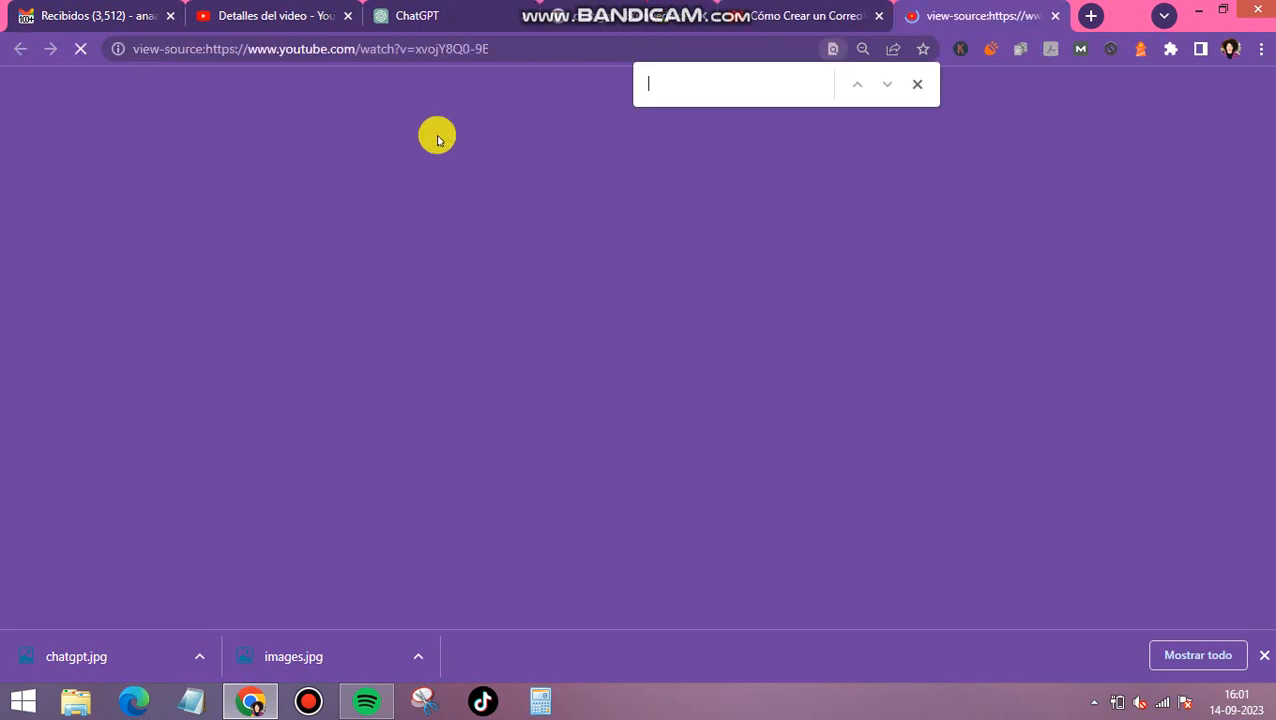
pyautogui.write('keywords')
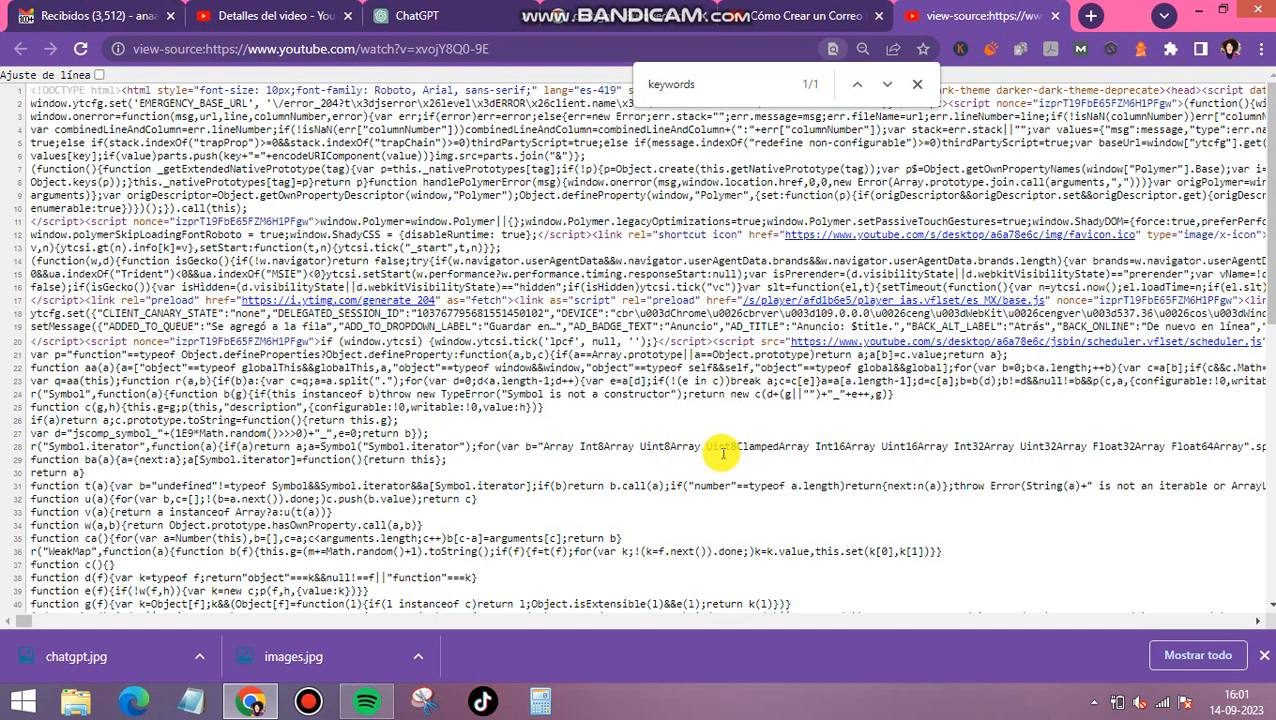
pyautogui.click(1266, 656)
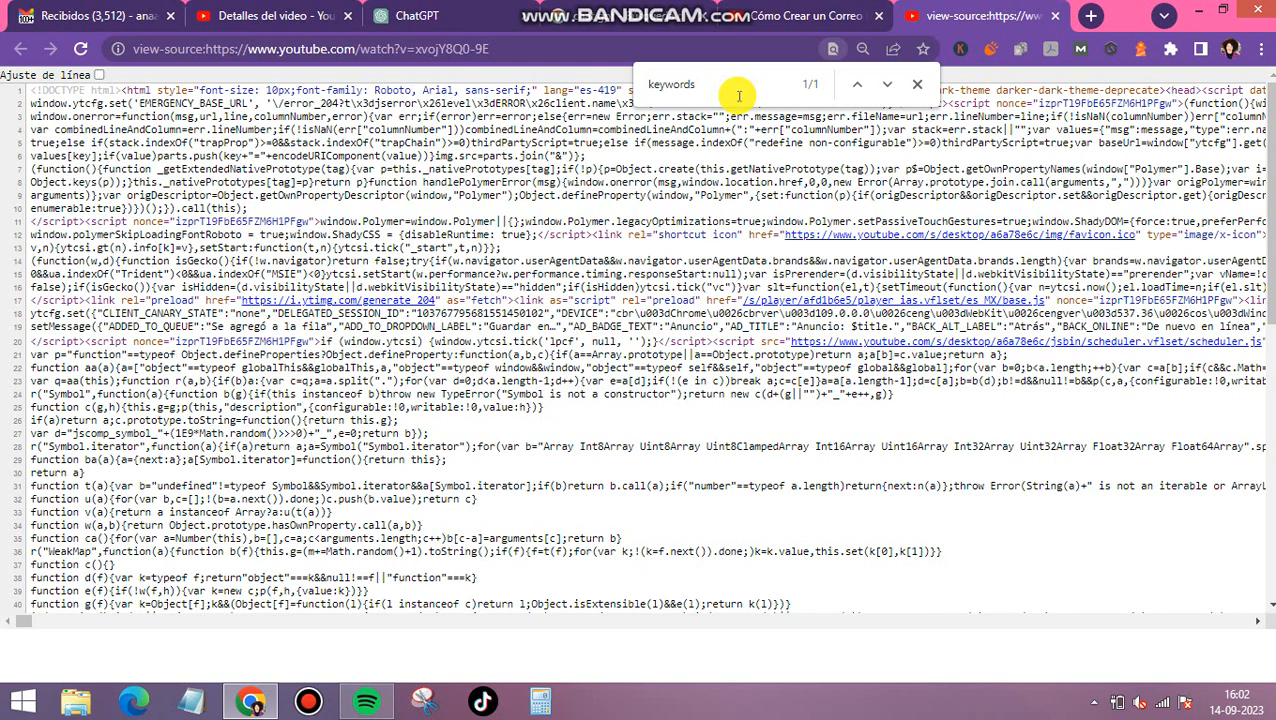
pyautogui.click(77, 49)
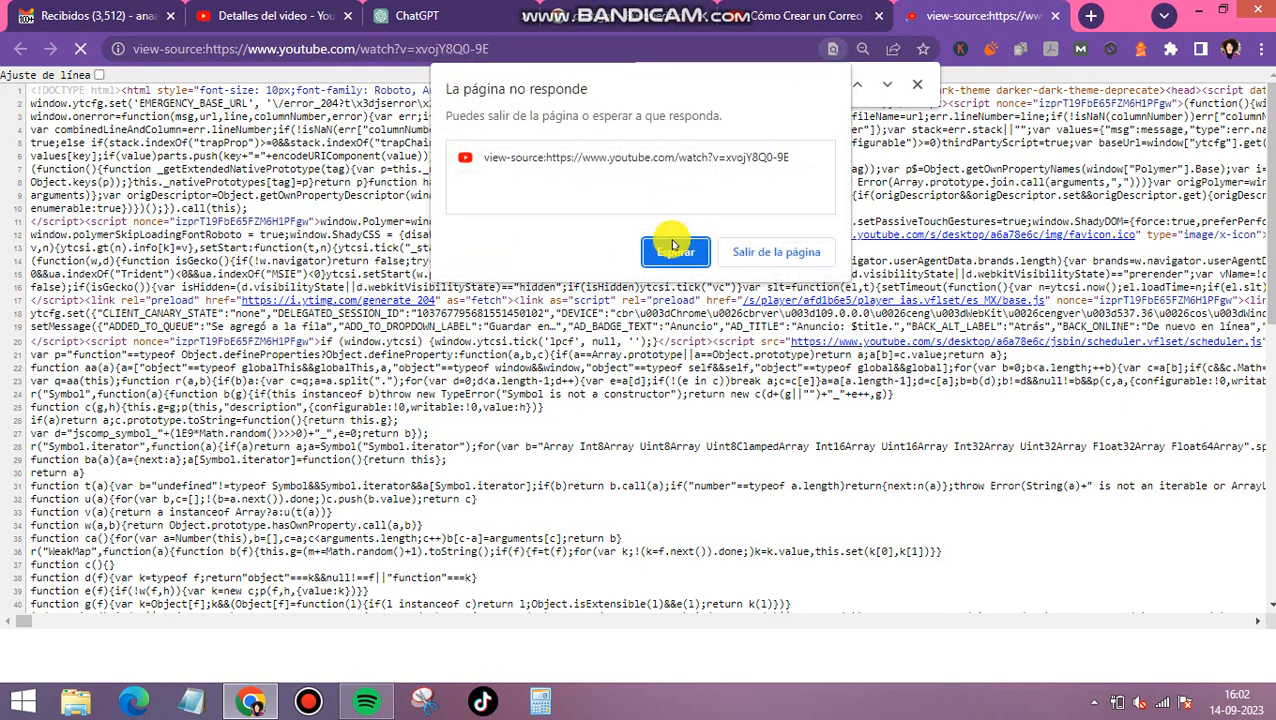
# Step: Keep waiting for the source page and select the "keywords" meta tag's content, starting at "como crear un correo corporativo en hostinger"
pyautogui.click(673, 251)
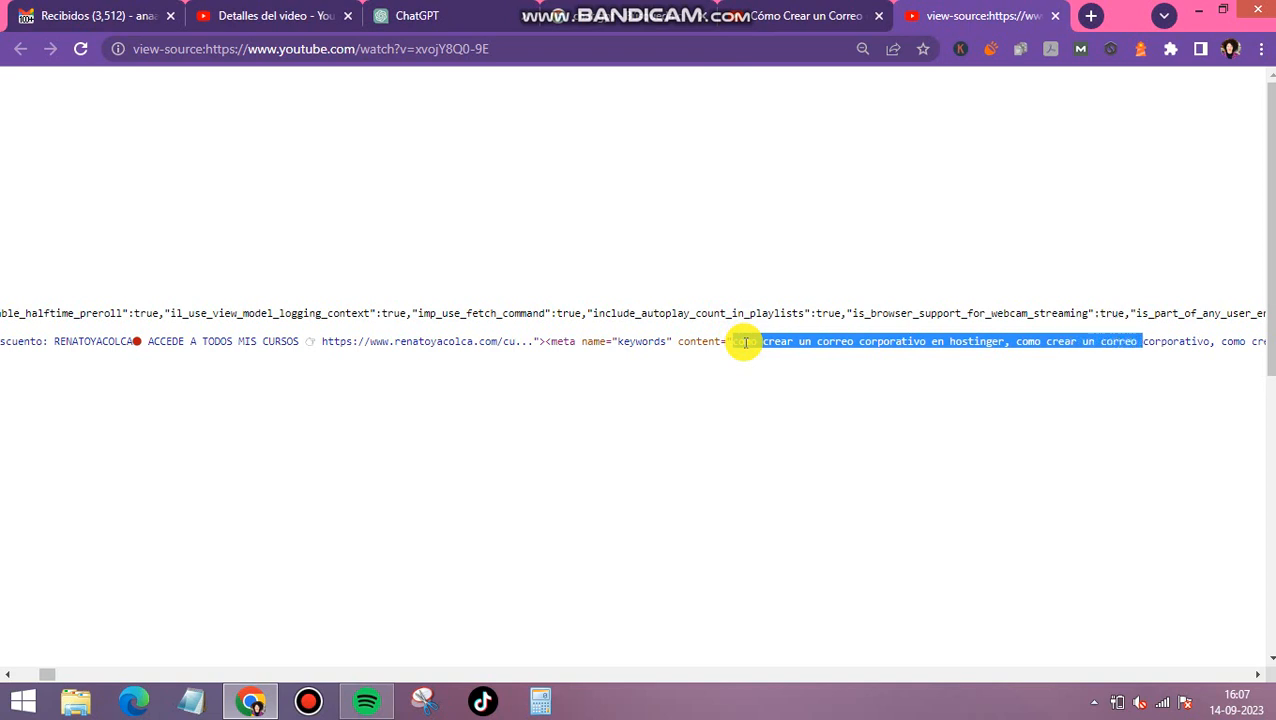
pyautogui.hotkey('shift', 'Right')
pyautogui.hotkey('shift', 'Right')
pyautogui.hotkey('shift', 'Right')
pyautogui.hotkey('shift', 'Right')
pyautogui.hotkey('shift', 'Right')
pyautogui.hotkey('shift', 'Right')
pyautogui.hotkey('shift', 'Right')
pyautogui.hotkey('shift', 'Right')
pyautogui.hotkey('shift', 'Right')
pyautogui.hotkey('shift', 'Right')
pyautogui.hotkey('shift', 'Right')
pyautogui.hotkey('shift', 'Right')
pyautogui.hotkey('shift', 'Right')
pyautogui.hotkey('shift', 'Right')
pyautogui.hotkey('shift', 'Right')
pyautogui.hotkey('shift', 'Right')
pyautogui.hotkey('shift', 'Right')
pyautogui.hotkey('shift', 'Right')
pyautogui.hotkey('shift', 'Right')
pyautogui.hotkey('shift', 'Right')
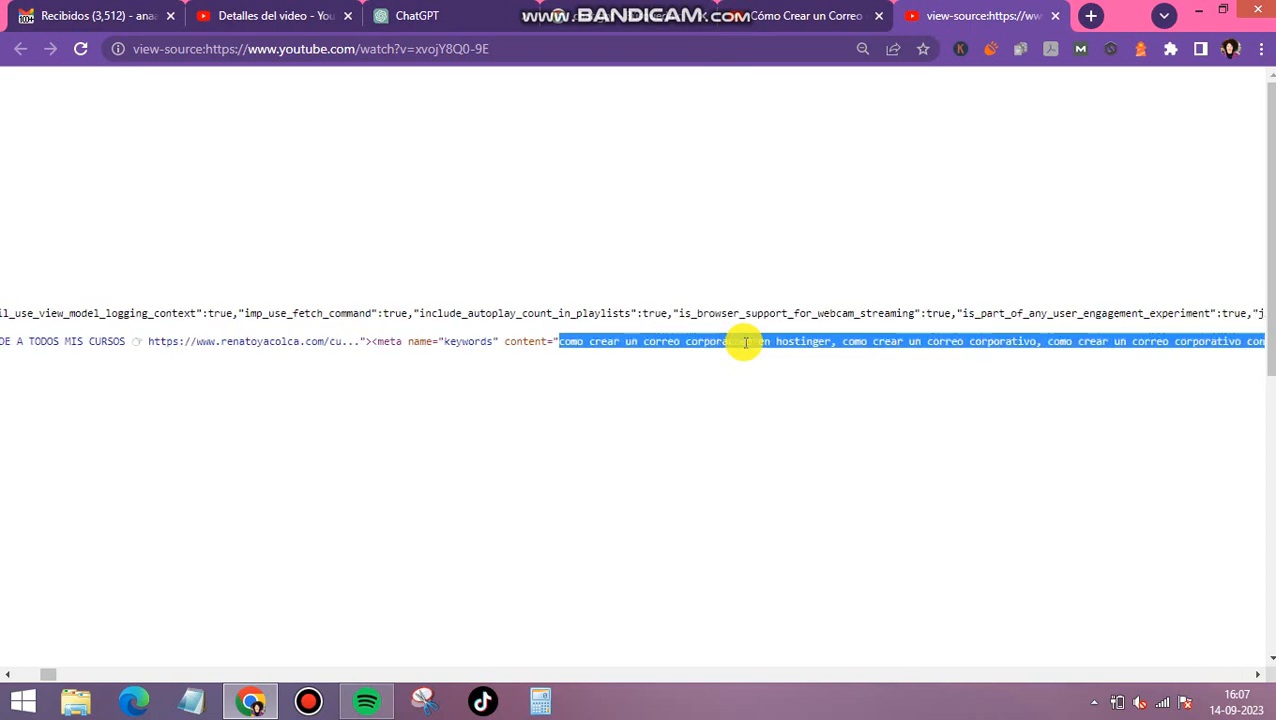
pyautogui.hotkey('shift', 'Right')
pyautogui.hotkey('shift', 'Right')
pyautogui.hotkey('shift', 'Right')
pyautogui.hotkey('shift', 'Right')
pyautogui.hotkey('shift', 'Right')
pyautogui.hotkey('shift', 'Right')
pyautogui.hotkey('shift', 'Right')
pyautogui.hotkey('shift', 'Right')
pyautogui.hotkey('shift', 'Right')
pyautogui.hotkey('shift', 'Right')
pyautogui.hotkey('shift', 'Right')
pyautogui.hotkey('shift', 'Right')
pyautogui.hotkey('shift', 'Right')
pyautogui.hotkey('shift', 'Right')
pyautogui.hotkey('shift', 'Right')
pyautogui.hotkey('shift', 'Right')
pyautogui.hotkey('shift', 'Right')
pyautogui.hotkey('shift', 'Right')
pyautogui.hotkey('shift', 'Right')
pyautogui.hotkey('shift', 'Right')
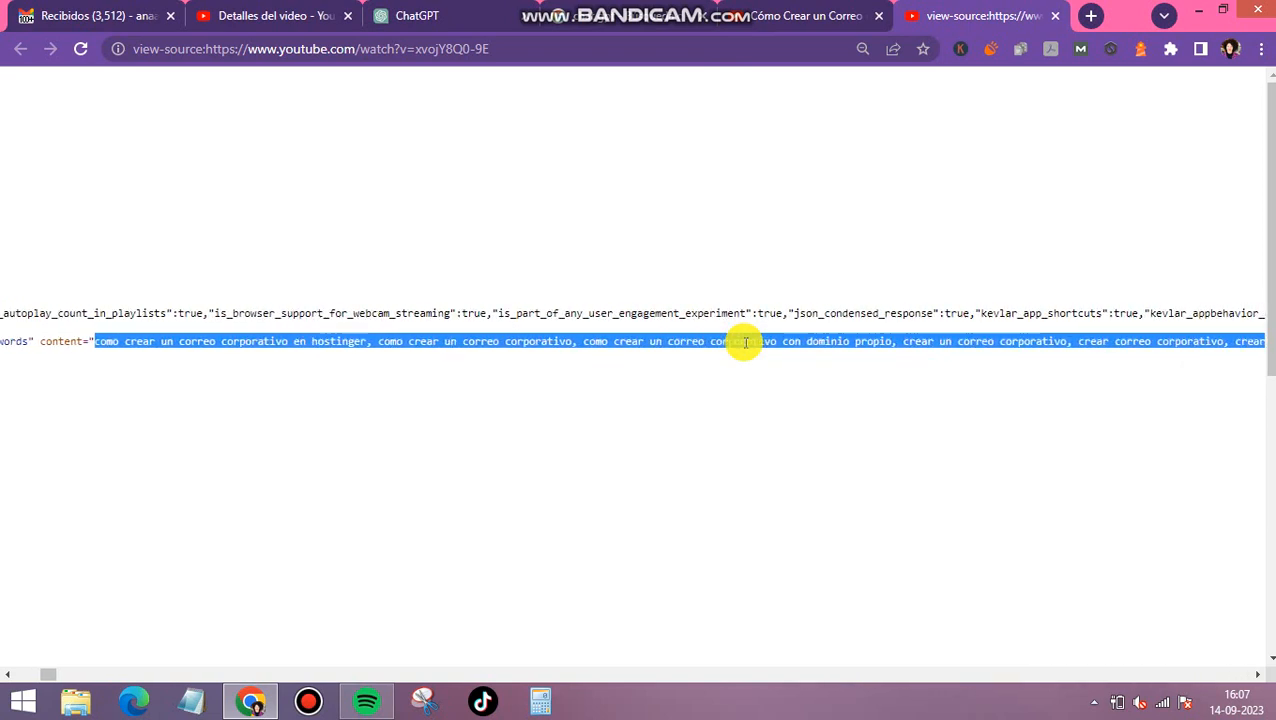
pyautogui.hotkey('shift', 'Right')
pyautogui.hotkey('shift', 'Right')
pyautogui.hotkey('shift', 'Right')
pyautogui.hotkey('shift', 'Right')
pyautogui.hotkey('shift', 'Right')
pyautogui.hotkey('shift', 'Right')
pyautogui.hotkey('shift', 'Right')
pyautogui.hotkey('shift', 'Right')
pyautogui.hotkey('shift', 'Right')
pyautogui.hotkey('shift', 'Right')
pyautogui.hotkey('shift', 'Right')
pyautogui.hotkey('shift', 'Right')
pyautogui.hotkey('shift', 'Right')
pyautogui.hotkey('shift', 'Right')
pyautogui.hotkey('shift', 'Right')
pyautogui.hotkey('shift', 'Right')
pyautogui.hotkey('shift', 'Right')
pyautogui.hotkey('shift', 'Right')
pyautogui.hotkey('shift', 'Right')
pyautogui.hotkey('shift', 'Right')
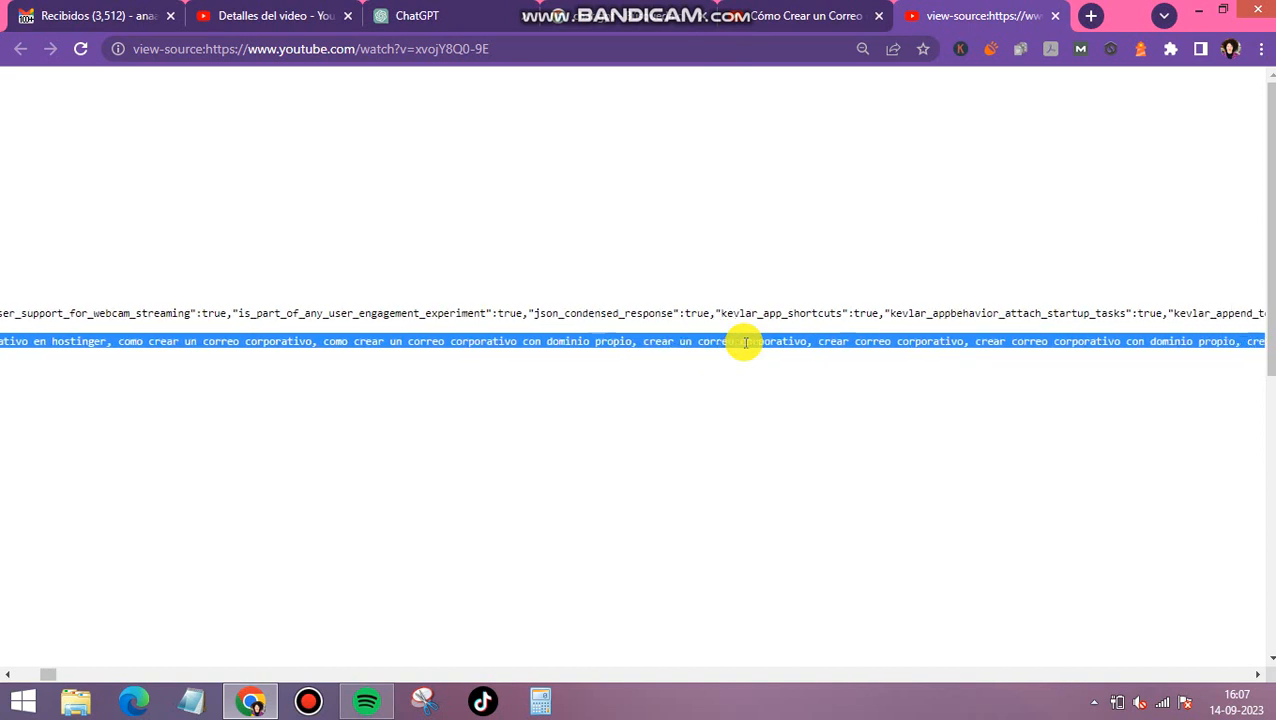
pyautogui.hotkey('shift', 'Right')
pyautogui.hotkey('shift', 'Right')
pyautogui.hotkey('shift', 'Right')
pyautogui.hotkey('shift', 'Right')
pyautogui.hotkey('shift', 'Right')
pyautogui.hotkey('shift', 'Right')
pyautogui.hotkey('shift', 'Right')
pyautogui.hotkey('shift', 'Right')
pyautogui.hotkey('shift', 'Right')
pyautogui.hotkey('shift', 'Right')
pyautogui.hotkey('shift', 'Right')
pyautogui.hotkey('shift', 'Right')
pyautogui.hotkey('shift', 'Right')
pyautogui.hotkey('shift', 'Right')
pyautogui.hotkey('shift', 'Right')
pyautogui.hotkey('shift', 'Right')
pyautogui.hotkey('shift', 'Right')
pyautogui.hotkey('shift', 'Right')
pyautogui.hotkey('shift', 'Right')
pyautogui.hotkey('shift', 'Right')
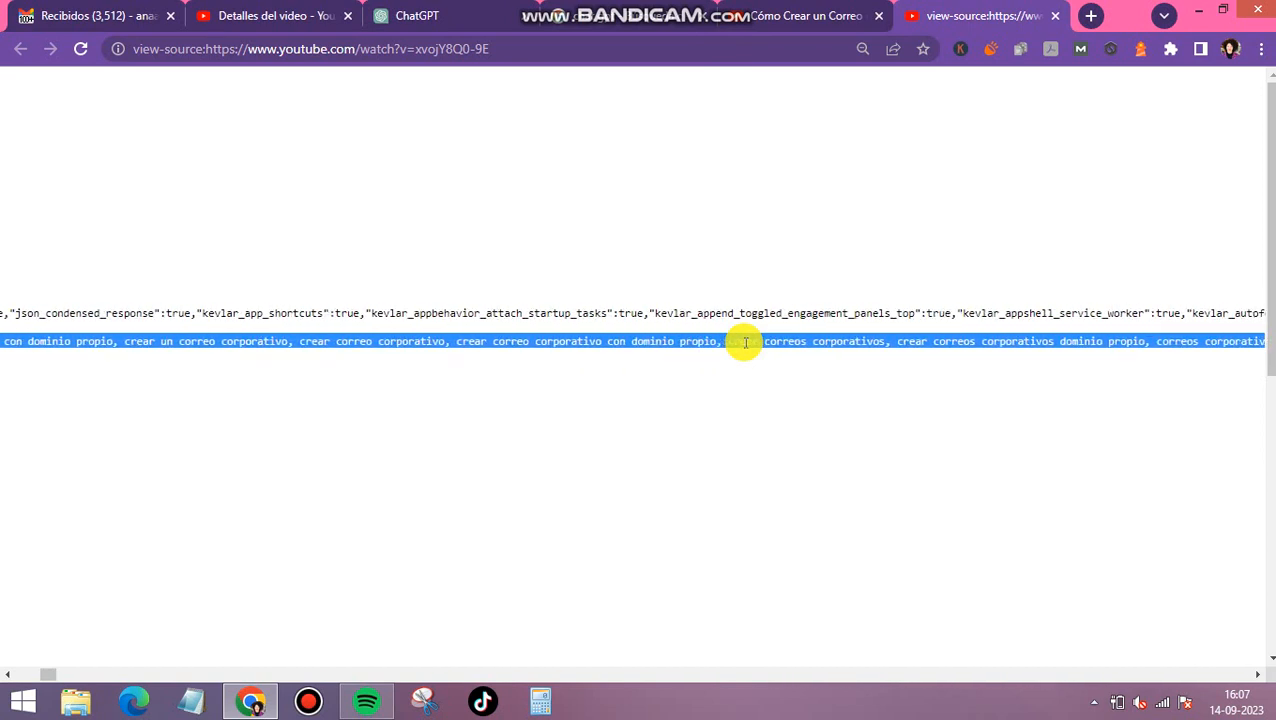
pyautogui.hotkey('shift', 'Right')
pyautogui.hotkey('shift', 'Right')
pyautogui.hotkey('shift', 'Right')
pyautogui.hotkey('shift', 'Right')
pyautogui.hotkey('shift', 'Right')
pyautogui.hotkey('shift', 'Right')
pyautogui.hotkey('shift', 'Right')
pyautogui.hotkey('shift', 'Right')
pyautogui.hotkey('shift', 'Right')
pyautogui.hotkey('shift', 'Right')
pyautogui.hotkey('shift', 'Right')
pyautogui.hotkey('shift', 'Right')
pyautogui.hotkey('shift', 'Right')
pyautogui.hotkey('shift', 'Right')
pyautogui.hotkey('shift', 'Right')
pyautogui.hotkey('shift', 'Right')
pyautogui.hotkey('shift', 'Right')
pyautogui.hotkey('shift', 'Right')
pyautogui.hotkey('shift', 'Right')
pyautogui.hotkey('shift', 'Right')
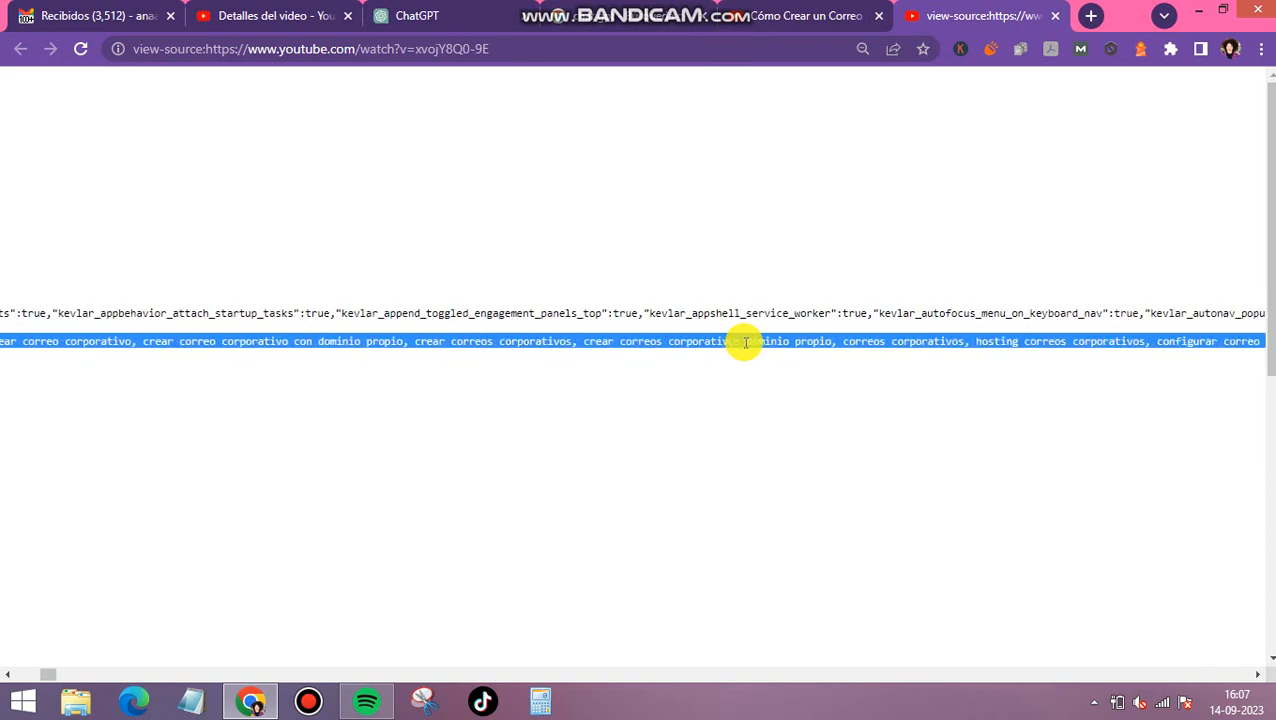
pyautogui.hotkey('shift', 'Right')
pyautogui.hotkey('shift', 'Right')
pyautogui.hotkey('shift', 'Right')
pyautogui.hotkey('shift', 'Right')
pyautogui.hotkey('shift', 'Right')
pyautogui.hotkey('shift', 'Right')
pyautogui.hotkey('shift', 'Right')
pyautogui.hotkey('shift', 'Right')
pyautogui.hotkey('shift', 'Right')
pyautogui.hotkey('shift', 'Right')
pyautogui.hotkey('shift', 'Right')
pyautogui.hotkey('shift', 'Right')
pyautogui.hotkey('shift', 'Right')
pyautogui.hotkey('shift', 'Right')
pyautogui.hotkey('shift', 'Right')
pyautogui.hotkey('shift', 'Right')
pyautogui.hotkey('shift', 'Right')
pyautogui.hotkey('shift', 'Right')
pyautogui.hotkey('shift', 'Right')
pyautogui.hotkey('shift', 'Right')
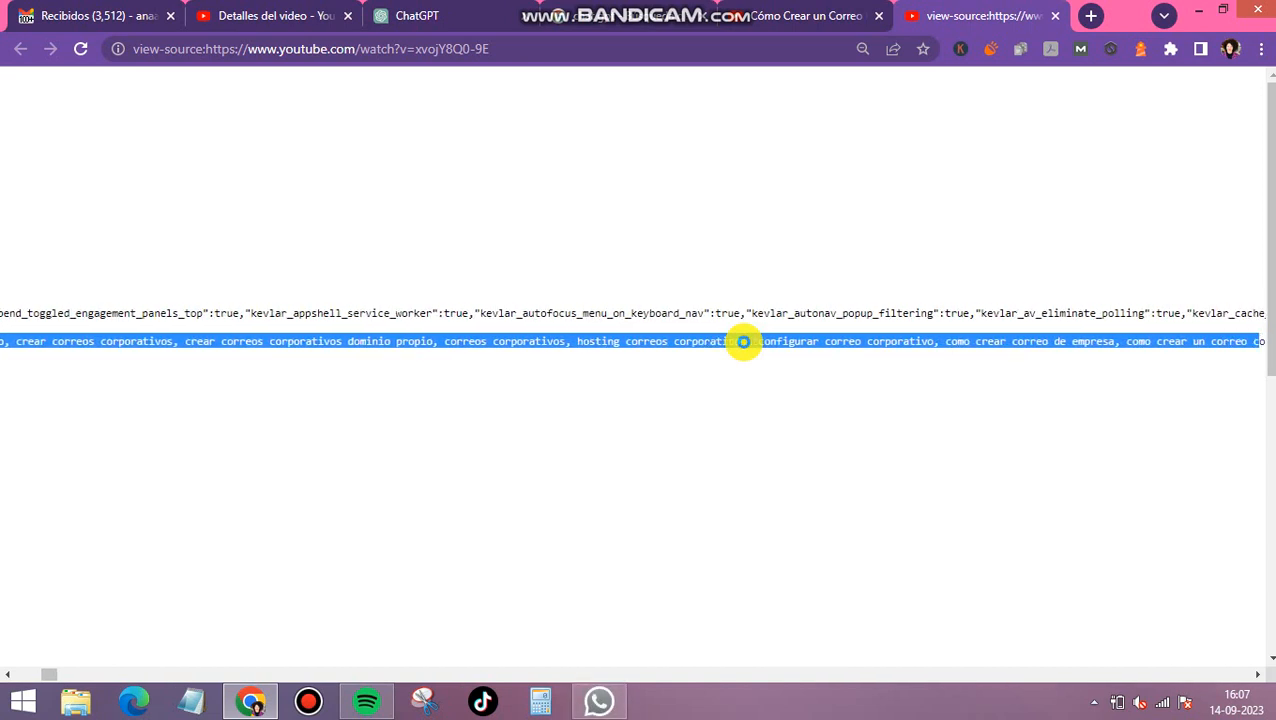
pyautogui.hotkey('shift', 'Right')
pyautogui.hotkey('shift', 'Right')
pyautogui.hotkey('shift', 'Right')
pyautogui.hotkey('shift', 'Right')
pyautogui.hotkey('shift', 'Right')
pyautogui.hotkey('shift', 'Right')
pyautogui.hotkey('shift', 'Right')
pyautogui.hotkey('shift', 'Right')
pyautogui.hotkey('shift', 'Right')
pyautogui.hotkey('shift', 'Right')
pyautogui.hotkey('shift', 'Right')
pyautogui.hotkey('shift', 'Right')
pyautogui.hotkey('shift', 'Right')
pyautogui.hotkey('shift', 'Right')
pyautogui.hotkey('shift', 'Right')
pyautogui.hotkey('shift', 'Right')
pyautogui.hotkey('shift', 'Right')
pyautogui.hotkey('shift', 'Right')
pyautogui.hotkey('shift', 'Right')
pyautogui.hotkey('shift', 'Right')
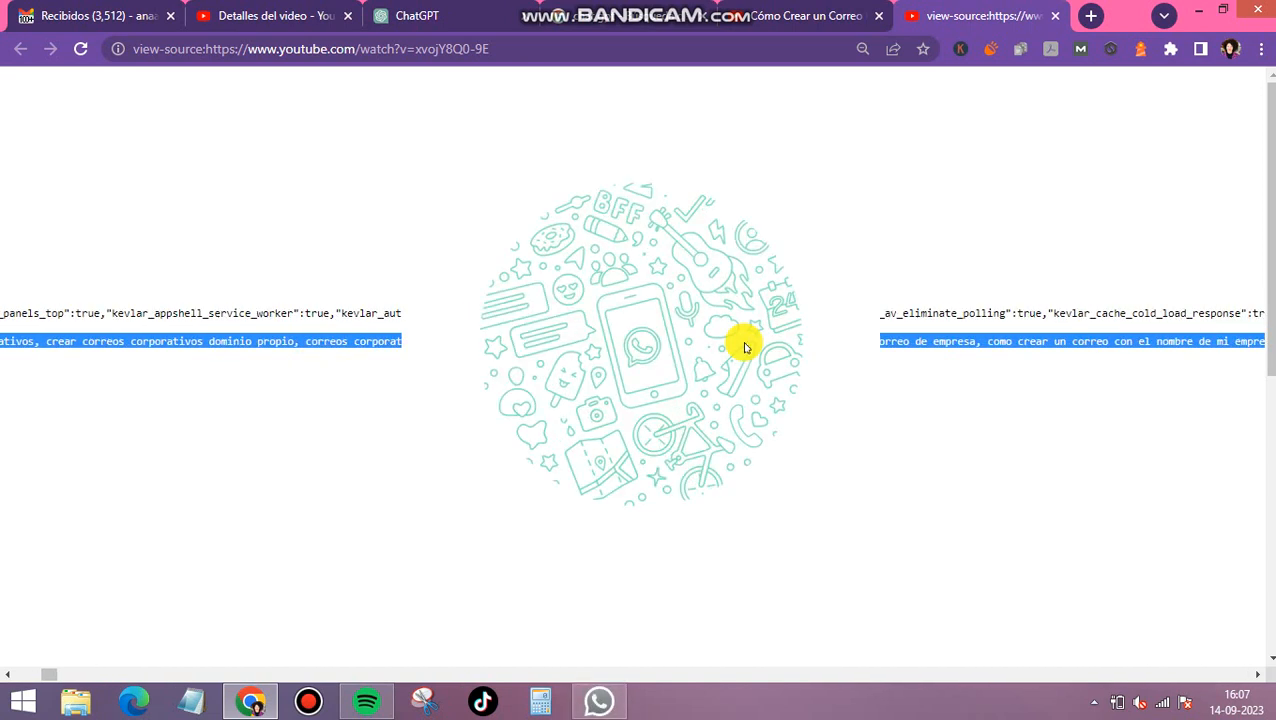
# Step: Extend the selection of the "keywords" content to end exactly after "correos hostinger" for copying, and close the WhatsApp window
pyautogui.hotkey('shift', 'Right')
pyautogui.hotkey('shift', 'Right')
pyautogui.hotkey('shift', 'Right')
pyautogui.hotkey('shift', 'Right')
pyautogui.hotkey('shift', 'Right')
pyautogui.hotkey('shift', 'Right')
pyautogui.hotkey('shift', 'Right')
pyautogui.hotkey('shift', 'Right')
pyautogui.hotkey('shift', 'Right')
pyautogui.hotkey('shift', 'Right')
pyautogui.hotkey('shift', 'Right')
pyautogui.hotkey('shift', 'Right')
pyautogui.hotkey('shift', 'Right')
pyautogui.hotkey('shift', 'Right')
pyautogui.hotkey('shift', 'Right')
pyautogui.hotkey('shift', 'Right')
pyautogui.hotkey('shift', 'Right')
pyautogui.hotkey('shift', 'Right')
pyautogui.hotkey('shift', 'Right')
pyautogui.hotkey('shift', 'Right')
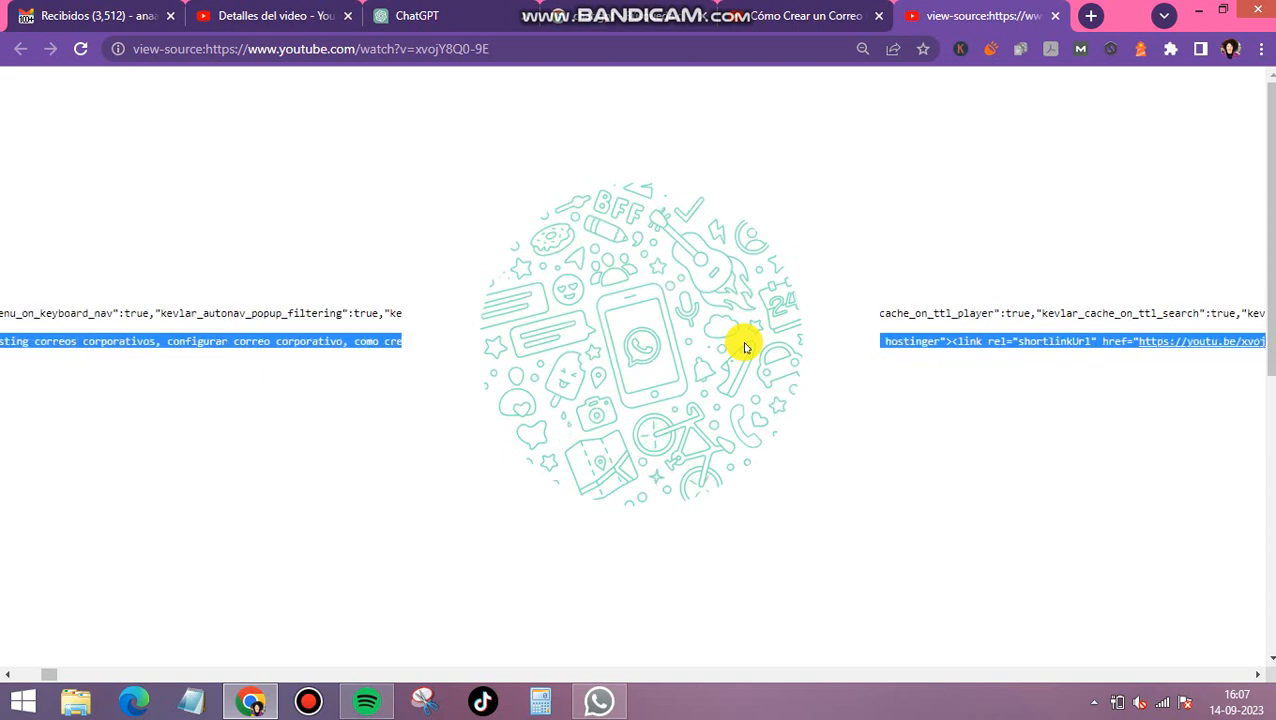
pyautogui.hotkey('shift', 'Right')
pyautogui.hotkey('shift', 'Right')
pyautogui.hotkey('shift', 'Right')
pyautogui.hotkey('shift', 'Right')
pyautogui.hotkey('shift', 'Right')
pyautogui.hotkey('shift', 'Right')
pyautogui.hotkey('shift', 'Left')
pyautogui.hotkey('shift', 'Left')
pyautogui.hotkey('shift', 'Left')
pyautogui.hotkey('shift', 'Left')
pyautogui.hotkey('shift', 'Left')
pyautogui.hotkey('shift', 'Left')
pyautogui.hotkey('shift', 'Left')
pyautogui.hotkey('shift', 'Left')
pyautogui.hotkey('shift', 'Left')
pyautogui.hotkey('shift', 'Left')
pyautogui.hotkey('shift', 'Left')
pyautogui.hotkey('shift', 'Left')
pyautogui.hotkey('shift', 'Left')
pyautogui.hotkey('shift', 'Left')
pyautogui.hotkey('shift', 'Left')
pyautogui.hotkey('shift', 'Left')
pyautogui.hotkey('shift', 'Left')
pyautogui.hotkey('shift', 'Left')
pyautogui.hotkey('shift', 'Left')
pyautogui.hotkey('shift', 'Left')
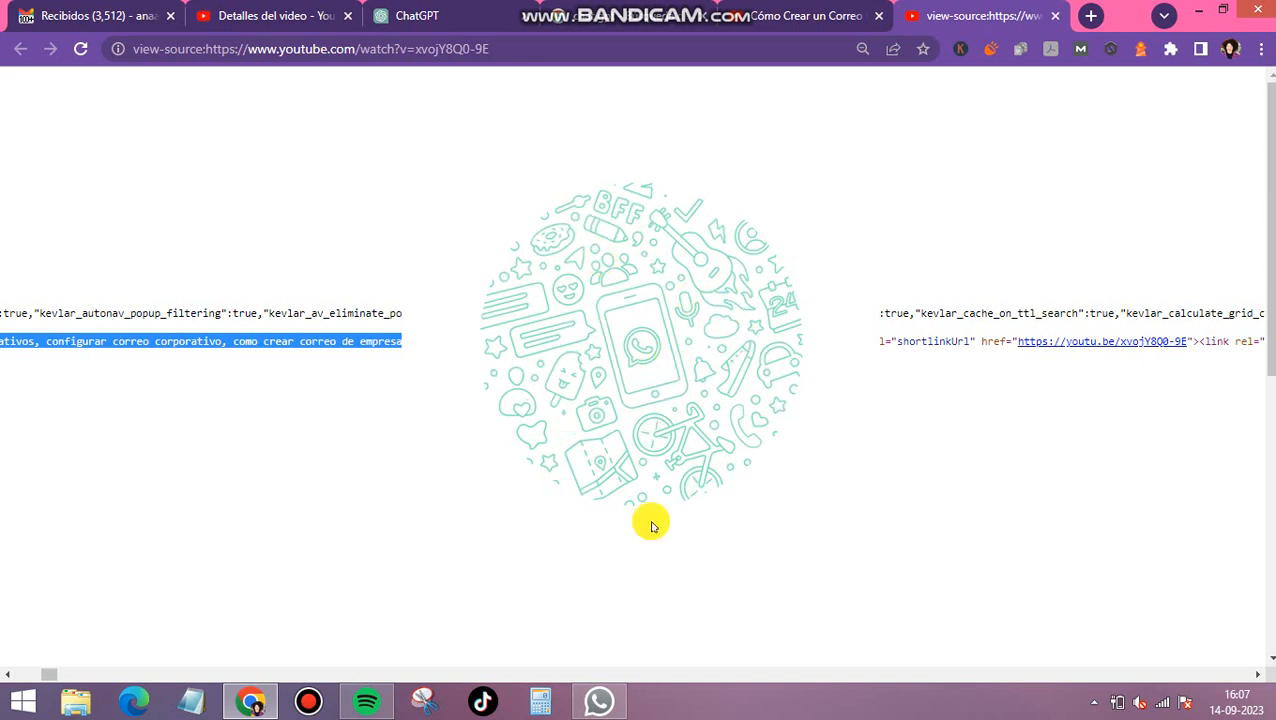
pyautogui.rightClick(605, 704)
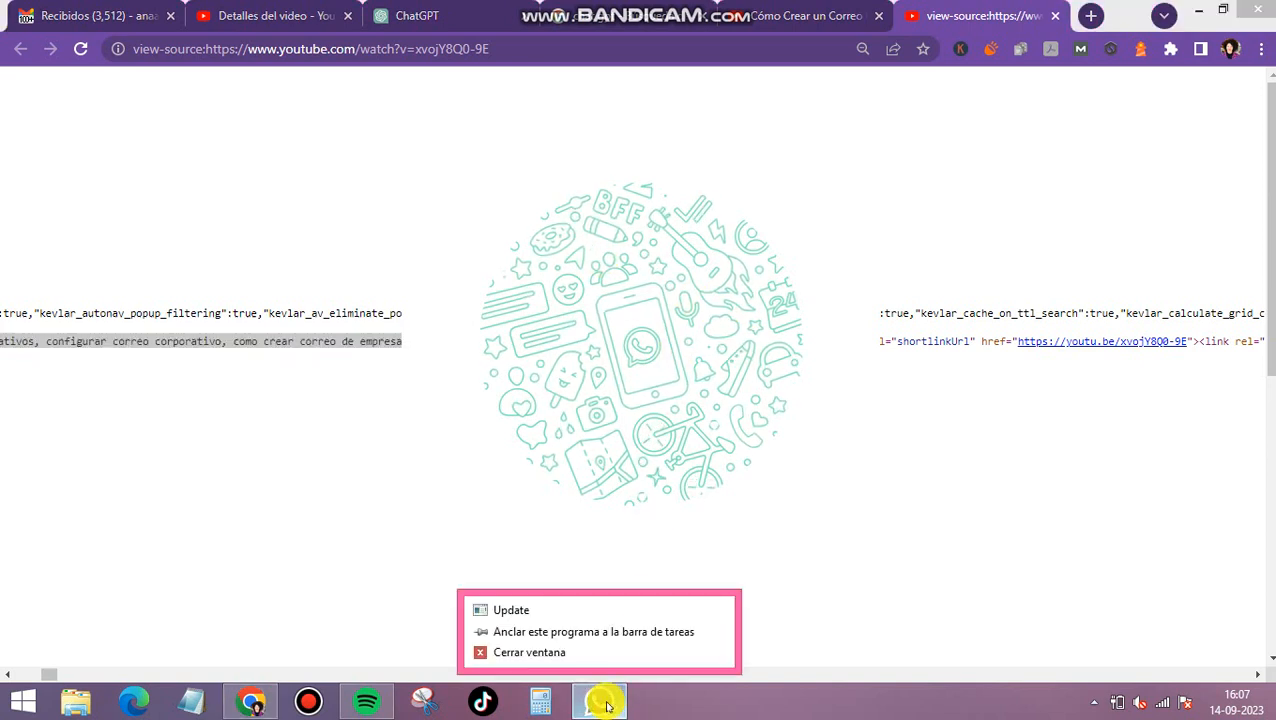
pyautogui.click(535, 655)
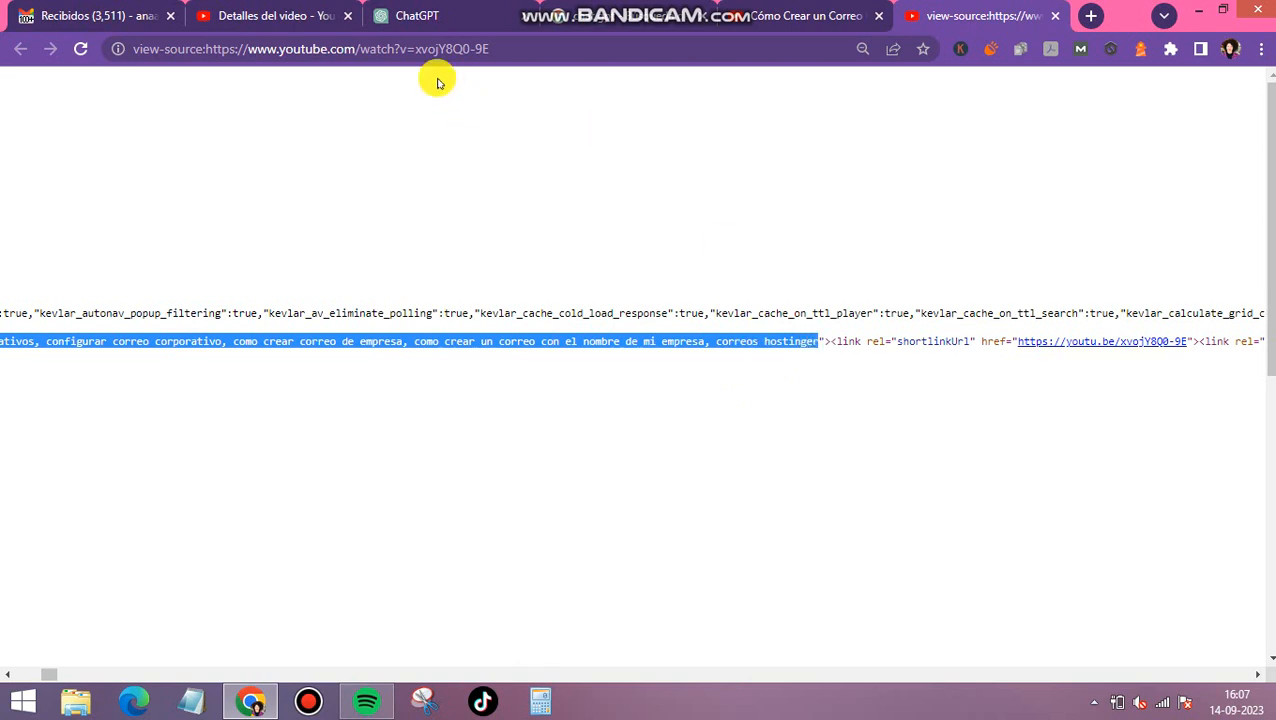
# Step: Paste the copied keywords as the video's tags in YouTube Studio's video details and save the changes
pyautogui.click(250, 12)
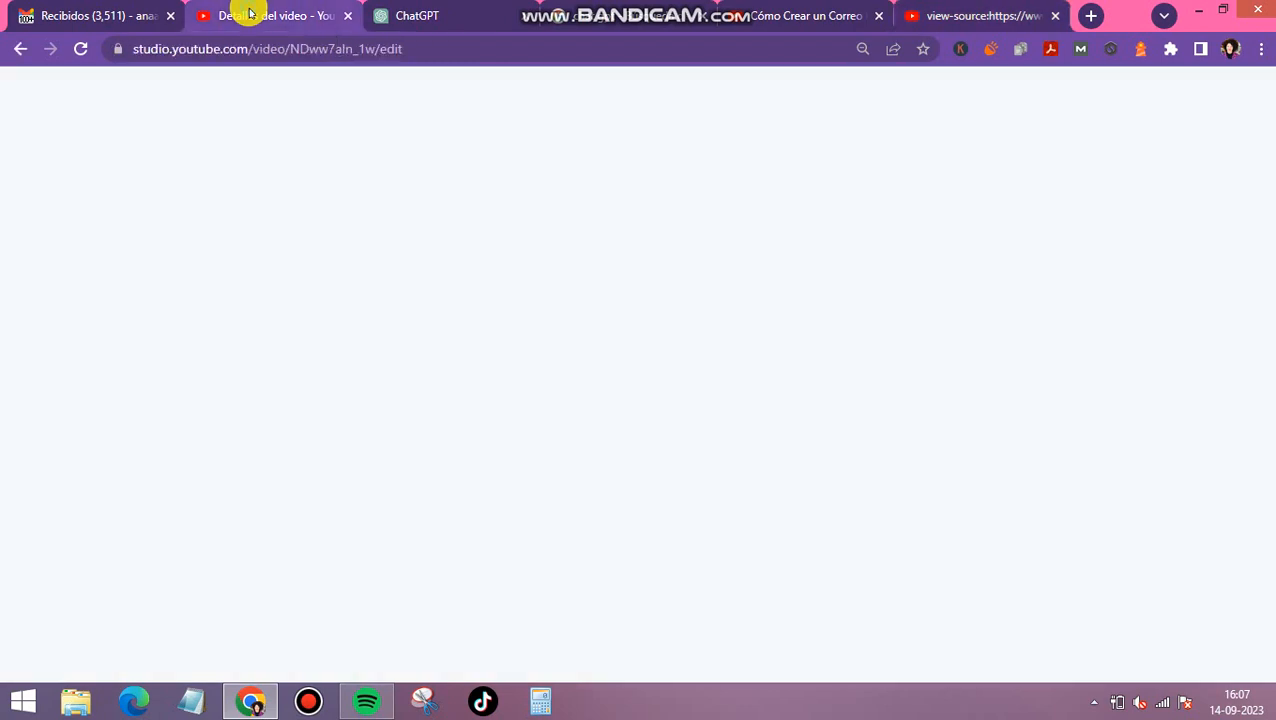
pyautogui.scroll(-15, 368, 395)
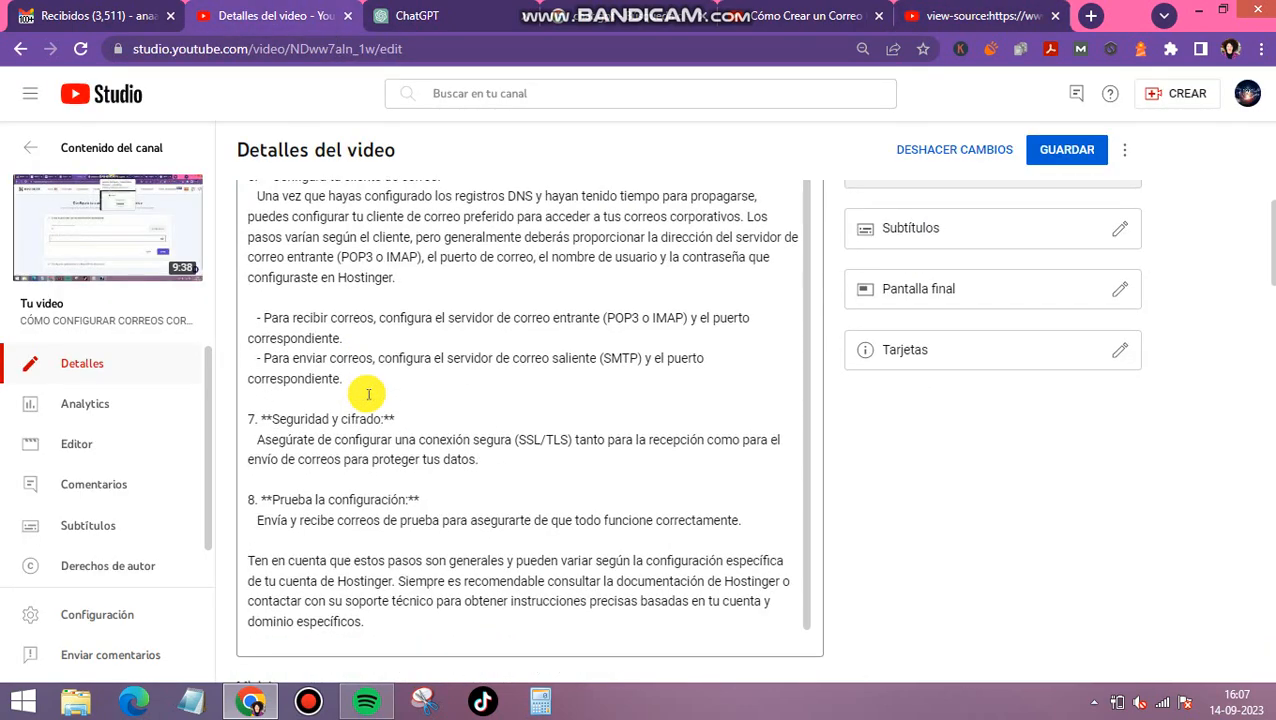
pyautogui.scroll(-6, 368, 403)
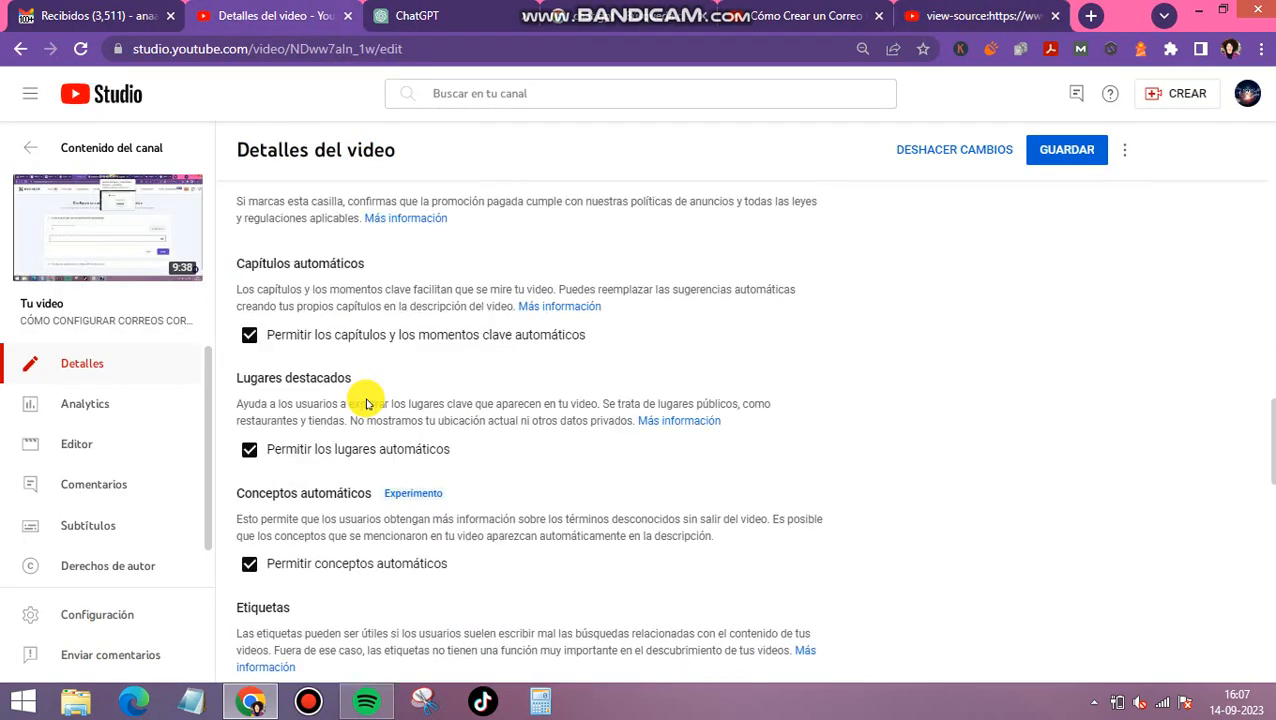
pyautogui.click(377, 424)
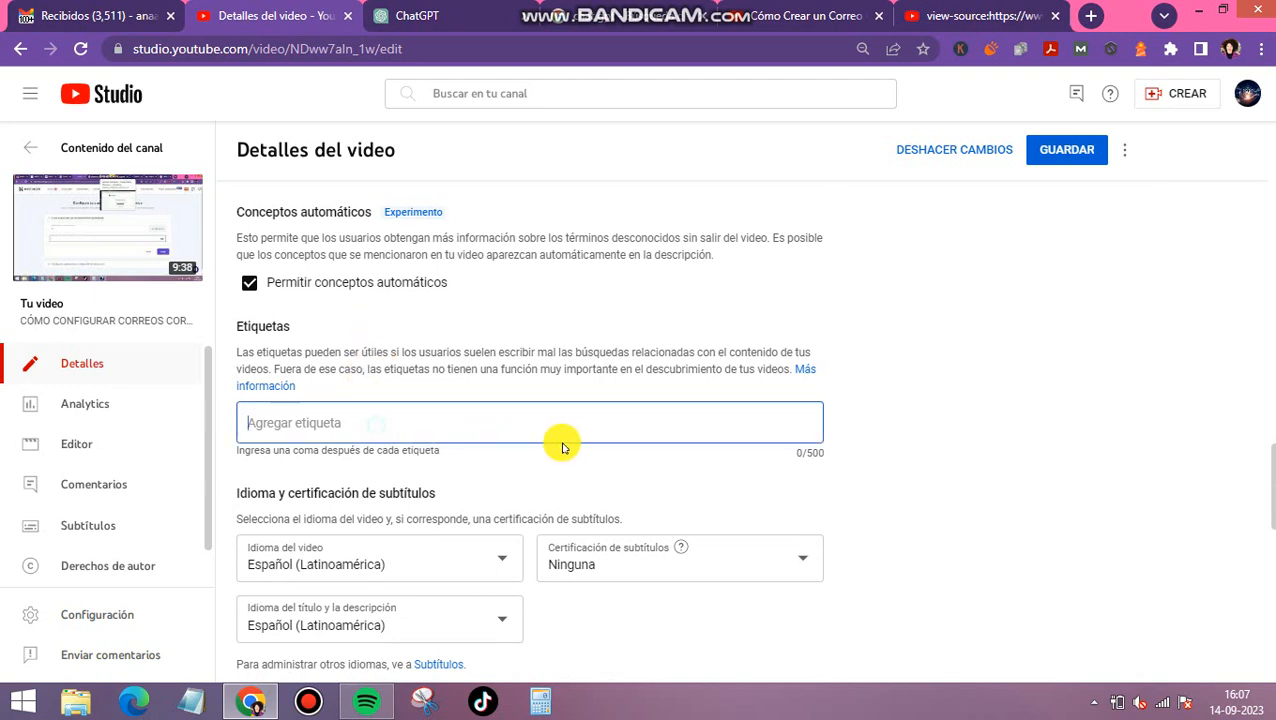
pyautogui.hotkey('ctrl', 'v')
pyautogui.scroll(-3, 627, 447)
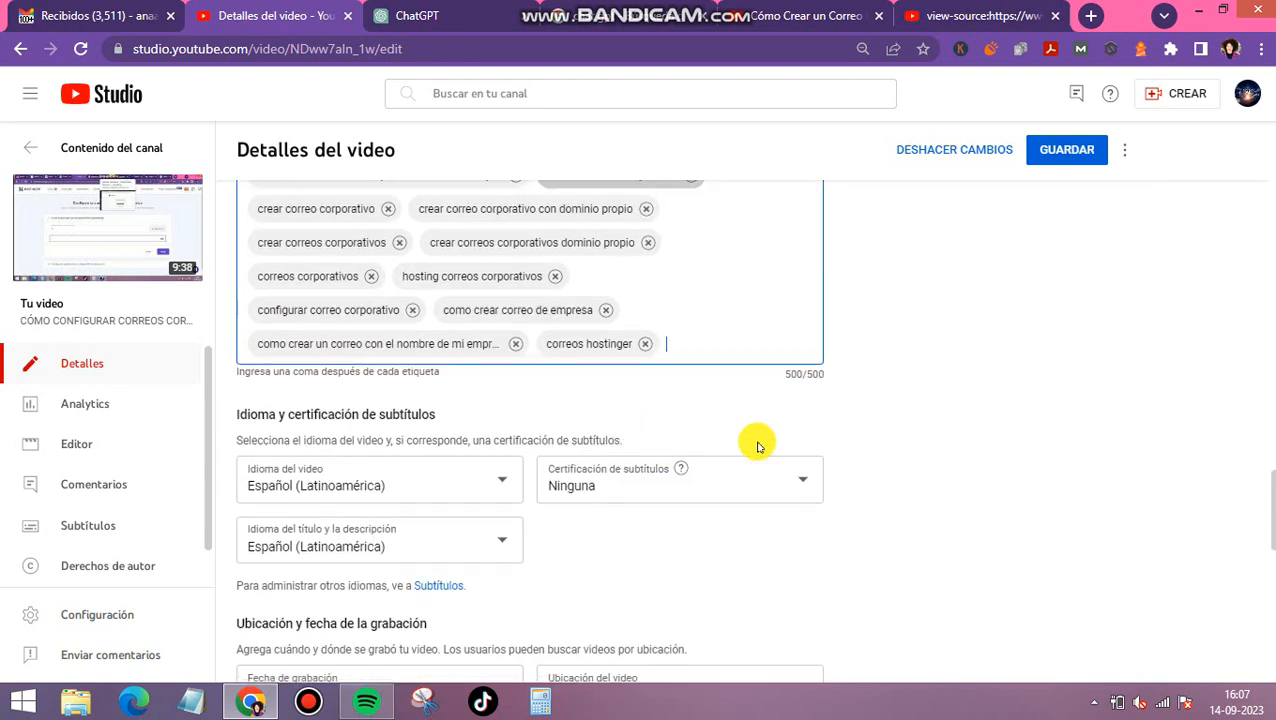
pyautogui.click(821, 374)
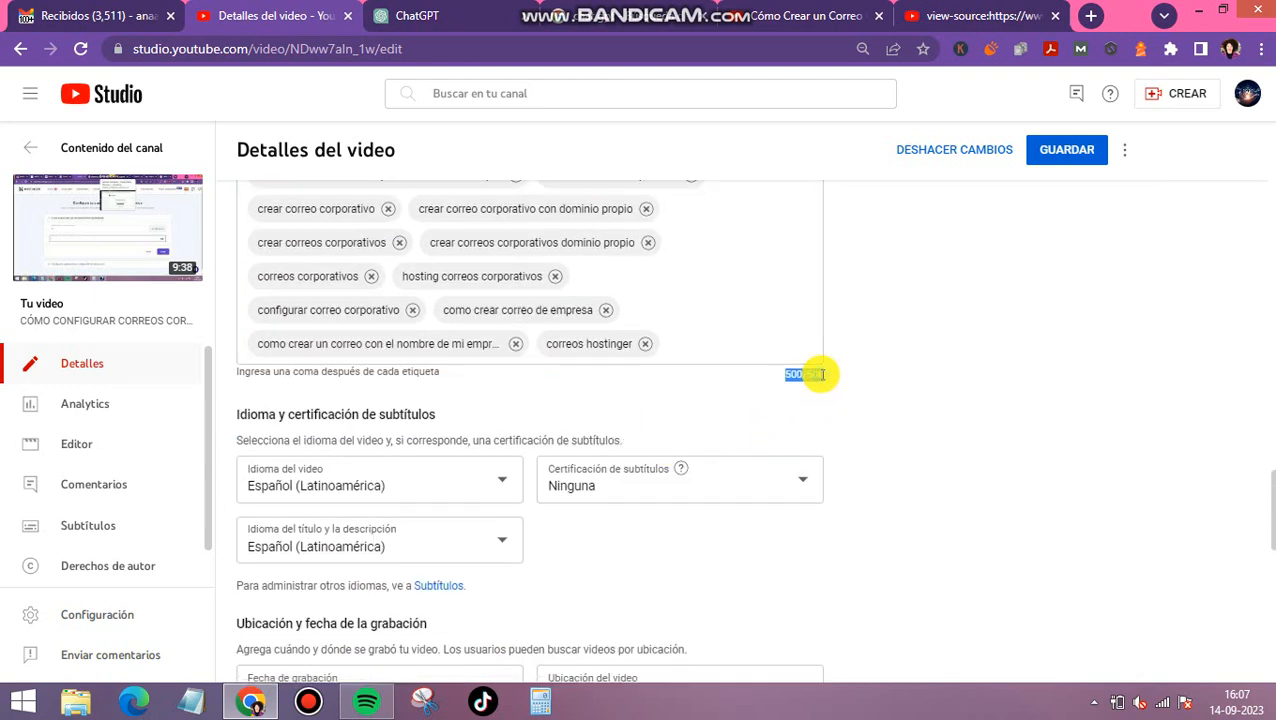
pyautogui.click(1070, 151)
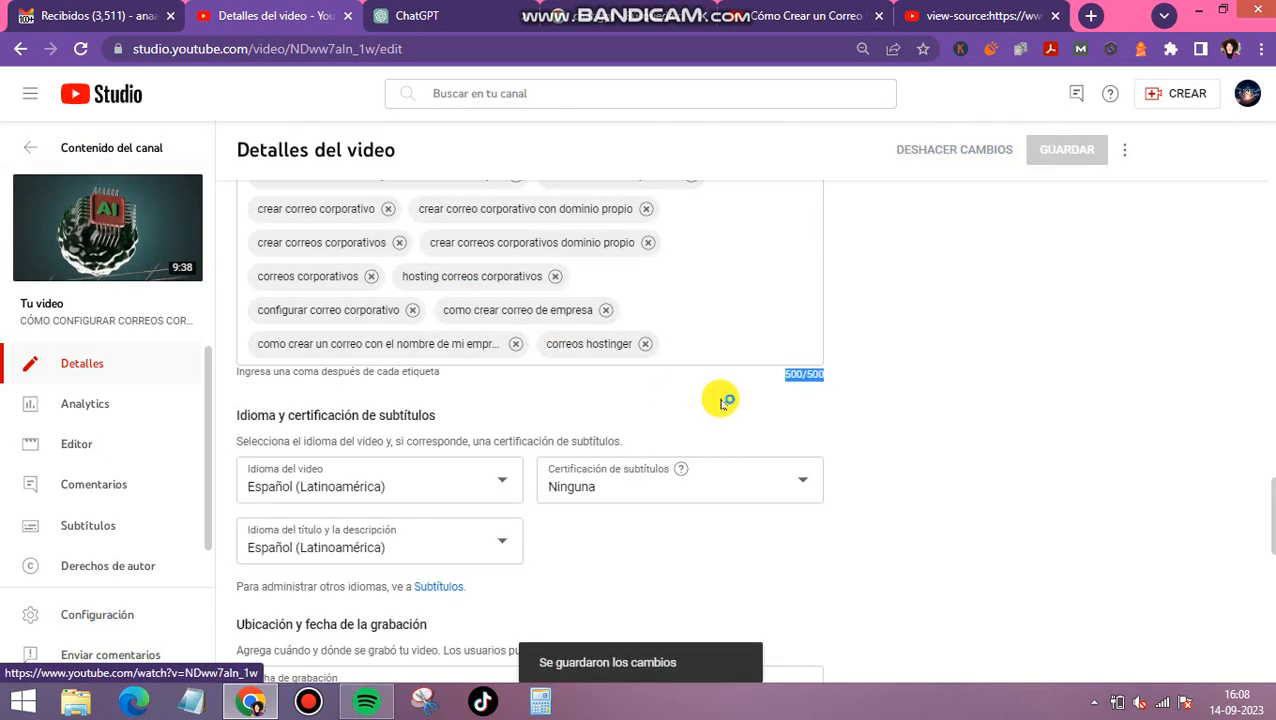
# Step: Open the audio section of the video's editor and close the page source of the similar video
pyautogui.click(80, 450)
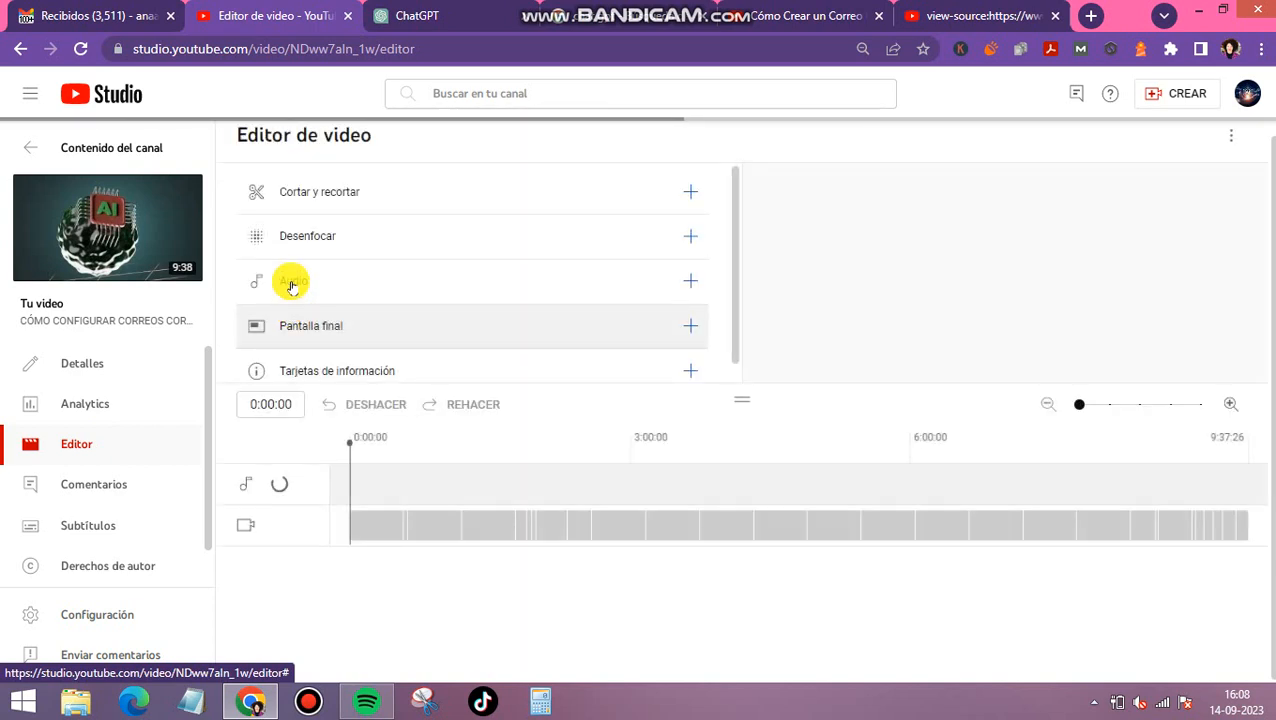
pyautogui.click(292, 285)
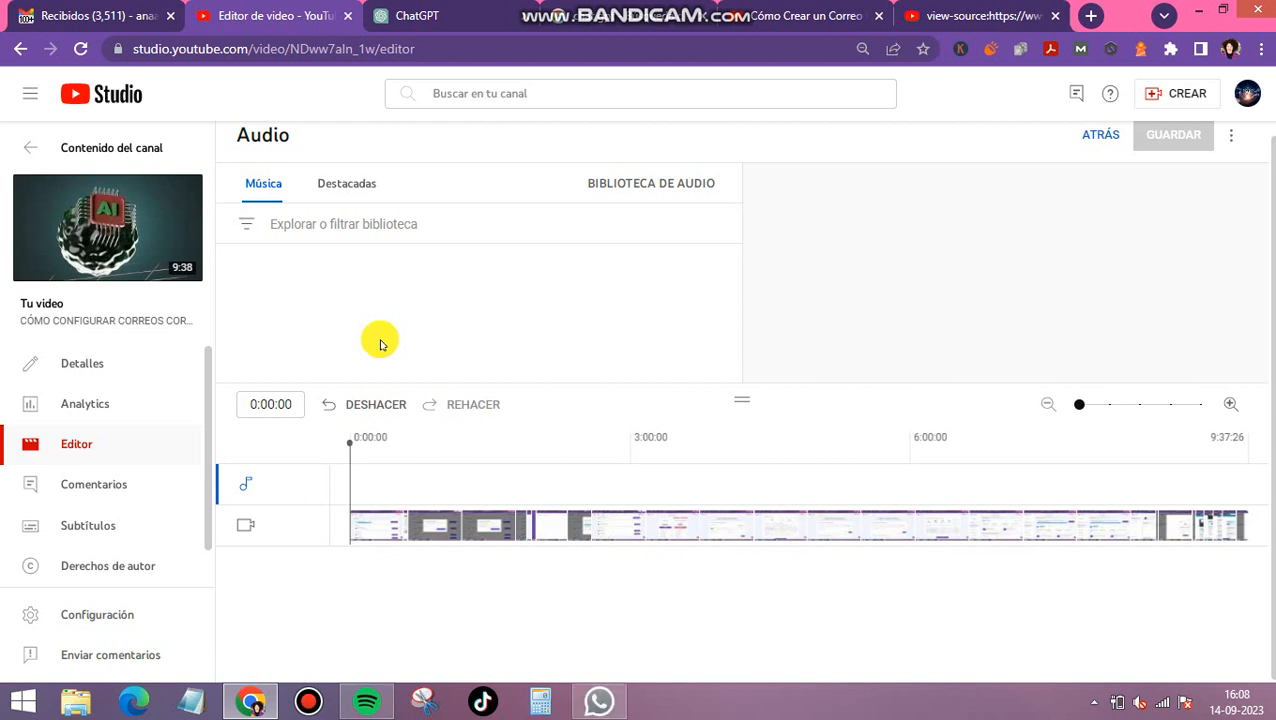
pyautogui.click(1055, 16)
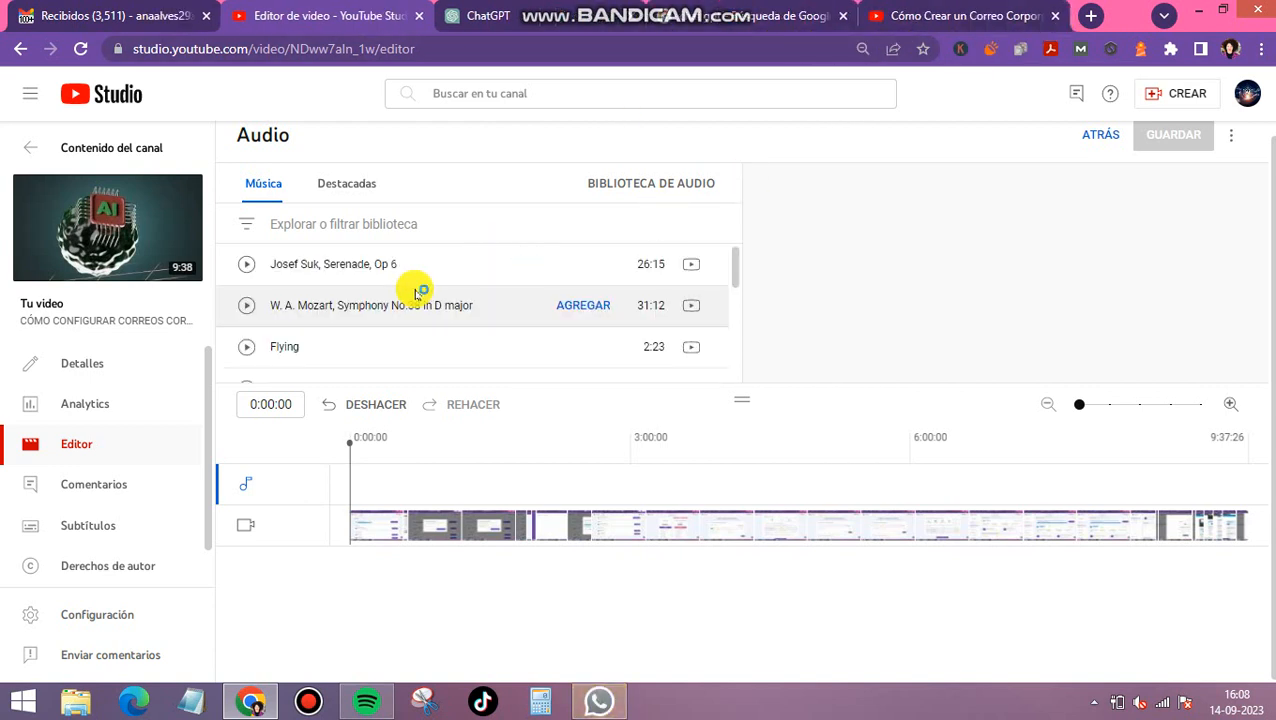
# Step: Browse the music library and preview the track "Ice & Fire" with the system sound unmuted
pyautogui.scroll(-3, 411, 298)
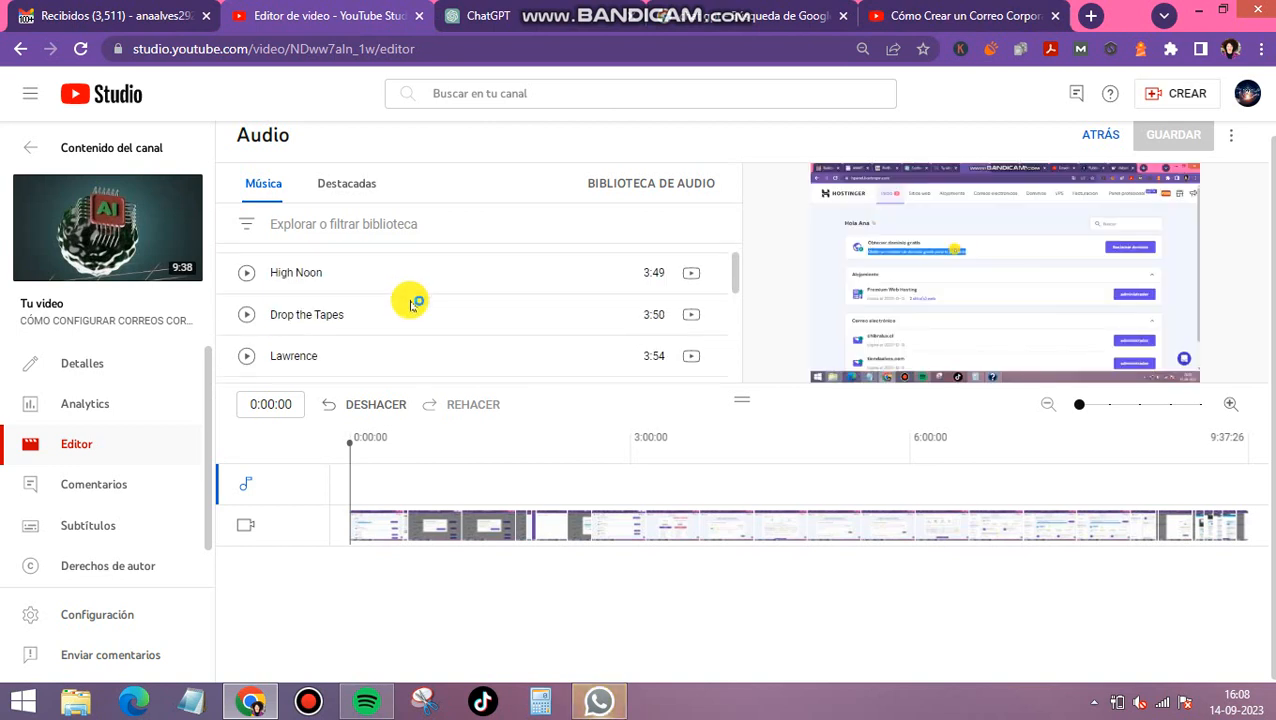
pyautogui.scroll(-15, 411, 303)
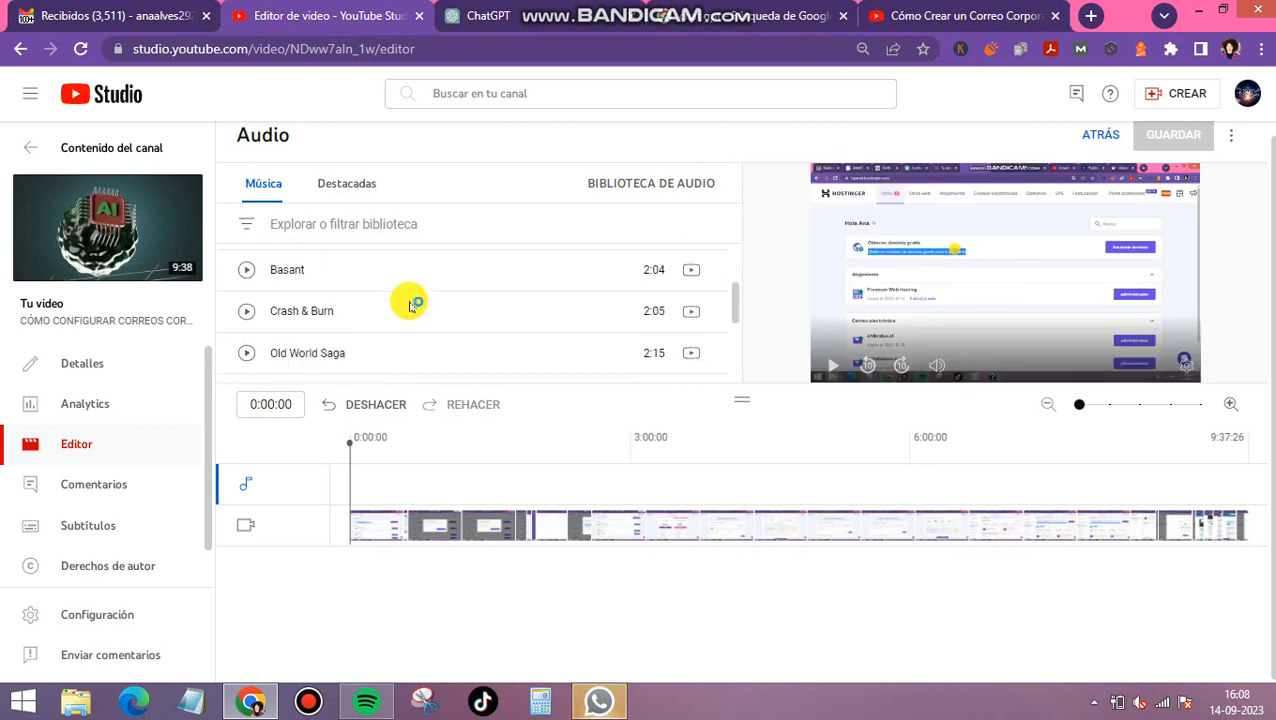
pyautogui.scroll(-10, 410, 305)
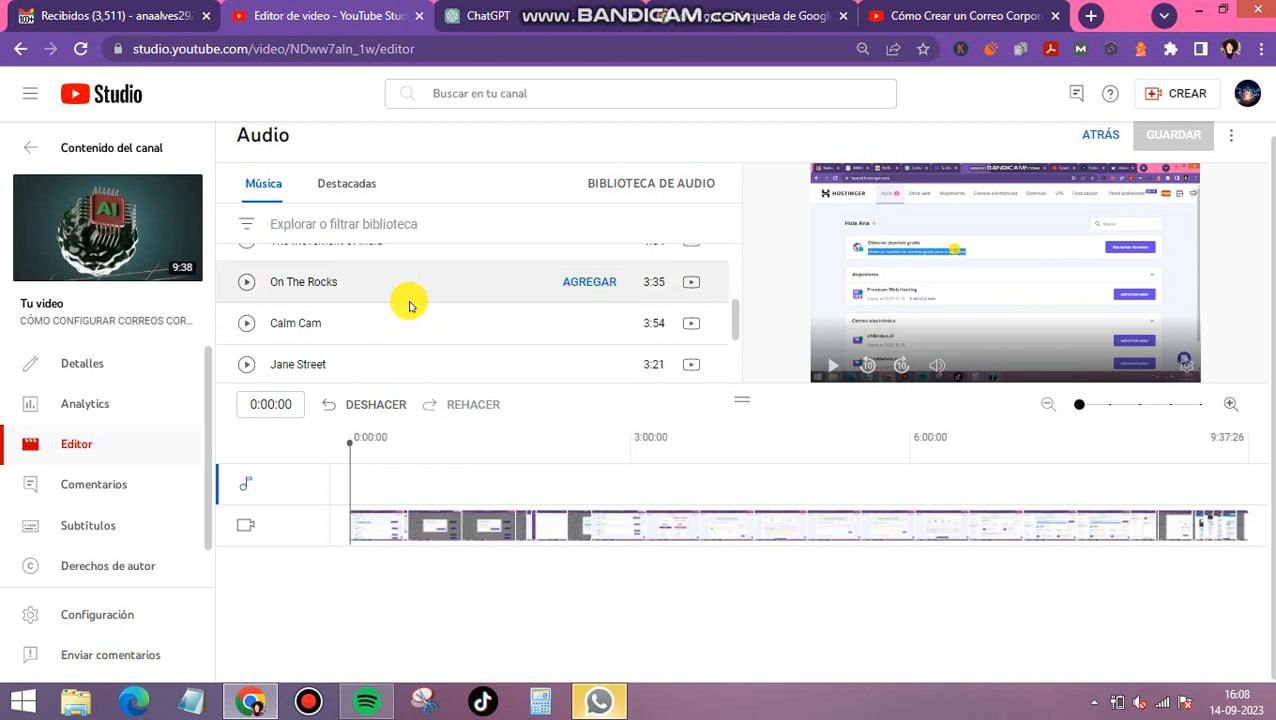
pyautogui.scroll(-10, 409, 306)
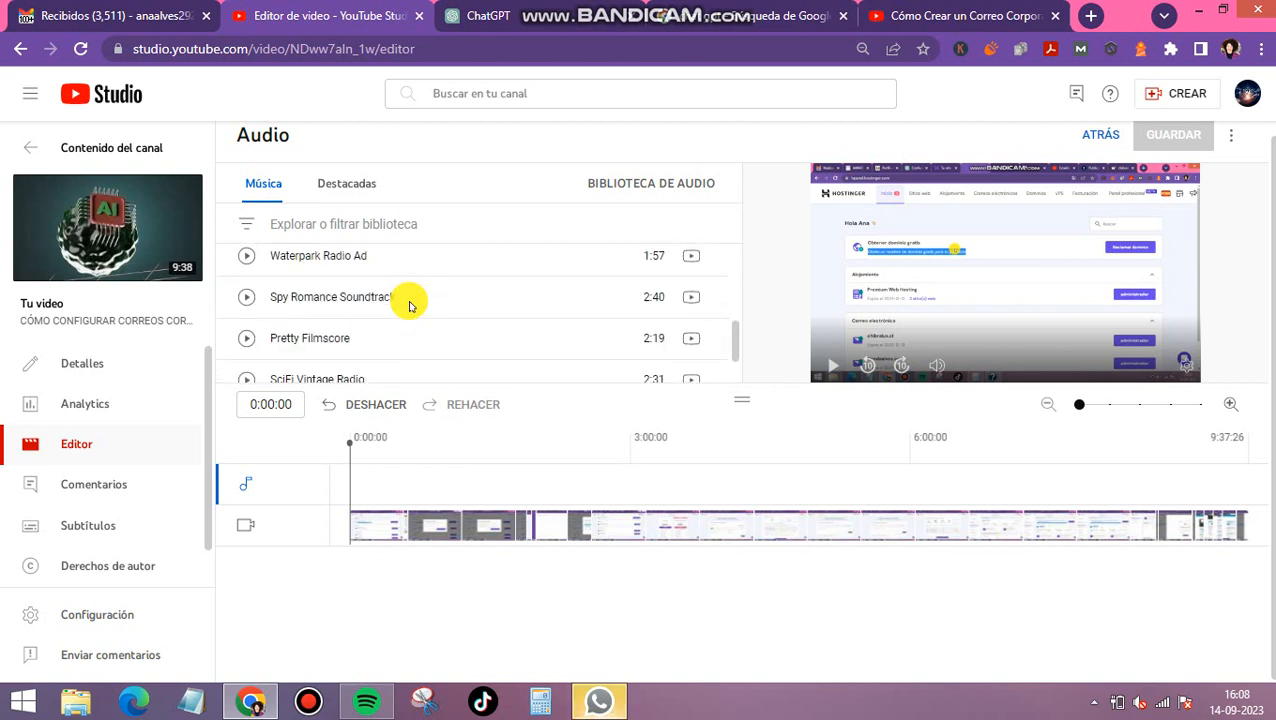
pyautogui.scroll(4, 411, 306)
pyautogui.scroll(-9, 411, 306)
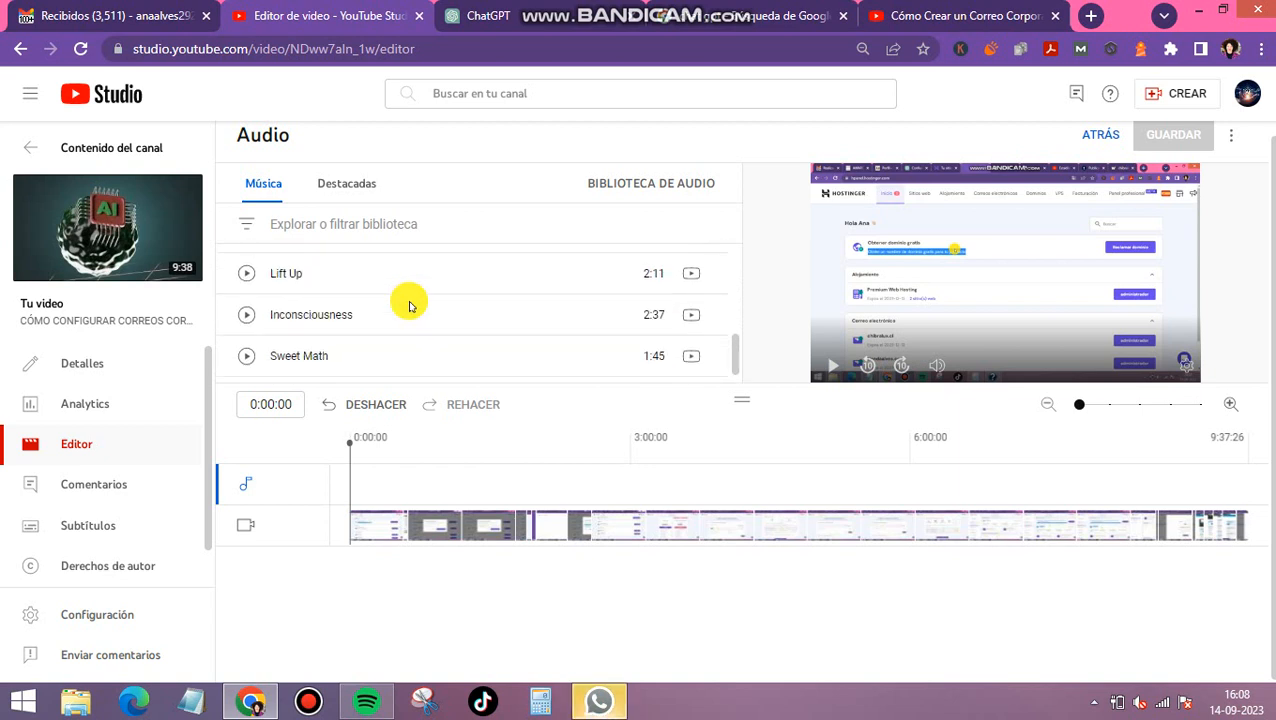
pyautogui.scroll(-1, 409, 304)
pyautogui.scroll(-1, 410, 301)
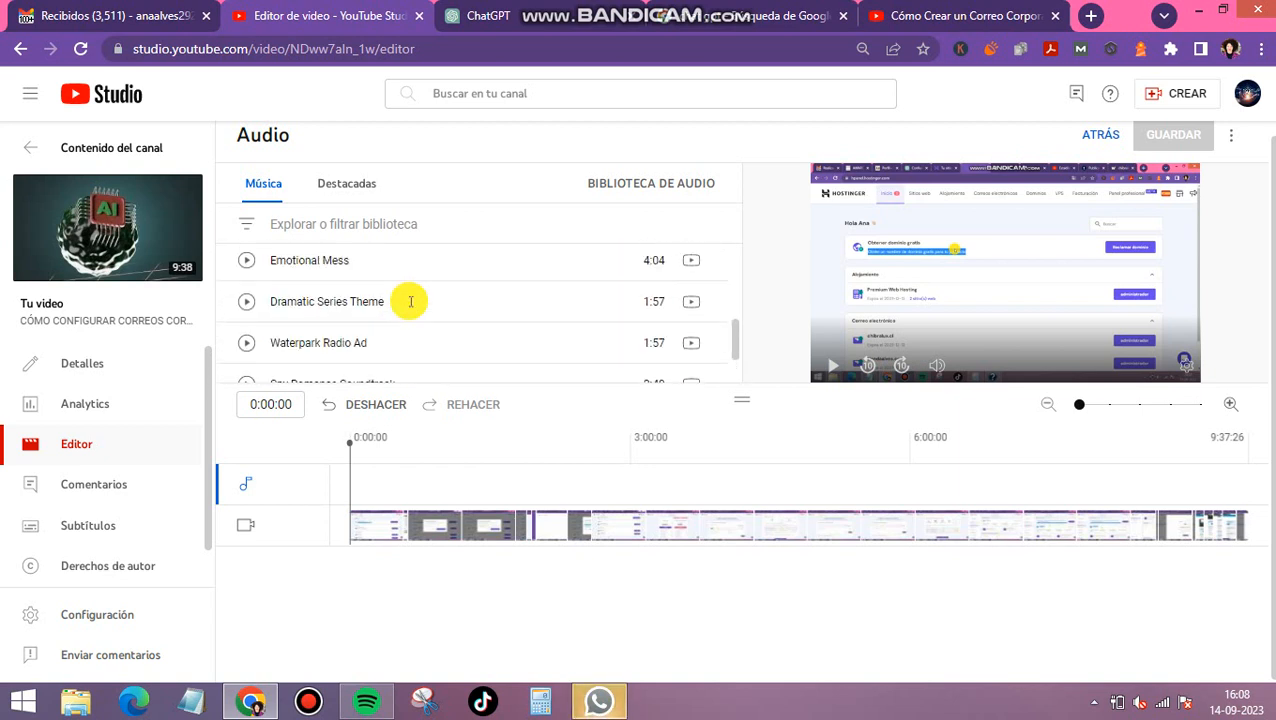
pyautogui.scroll(-2, 409, 306)
pyautogui.scroll(2, 299, 340)
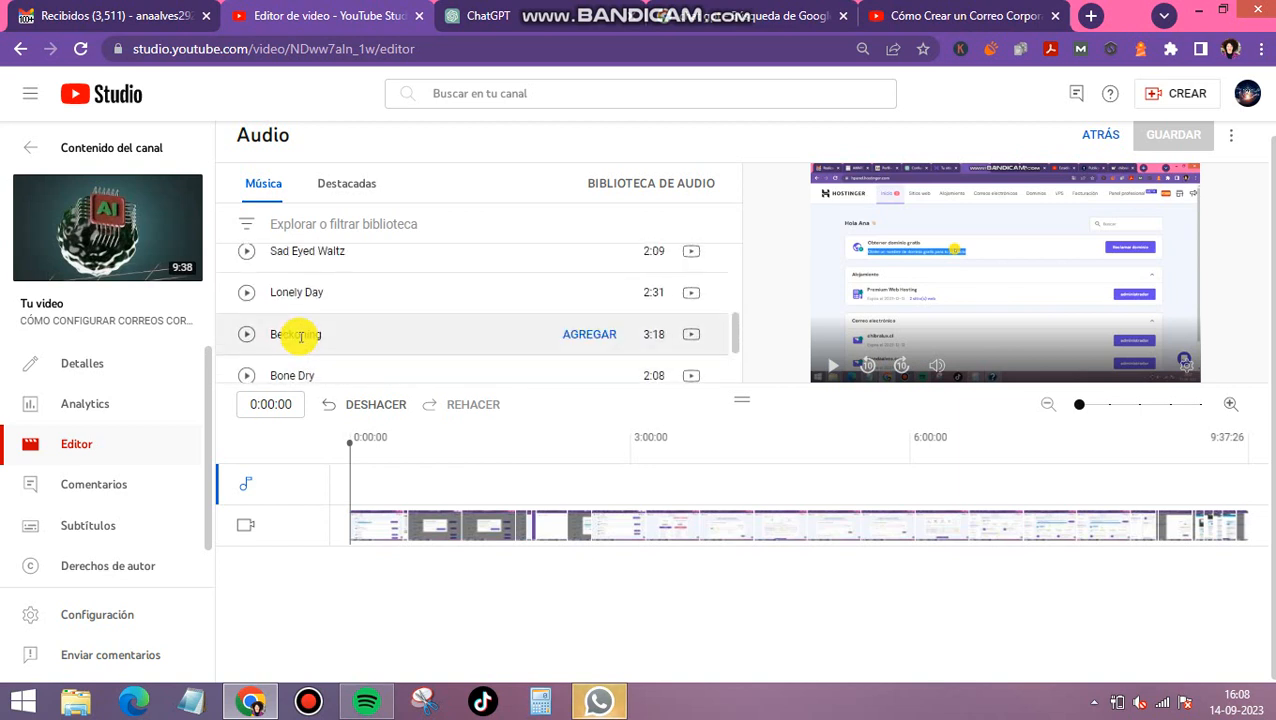
pyautogui.scroll(-5, 300, 338)
pyautogui.scroll(2, 300, 338)
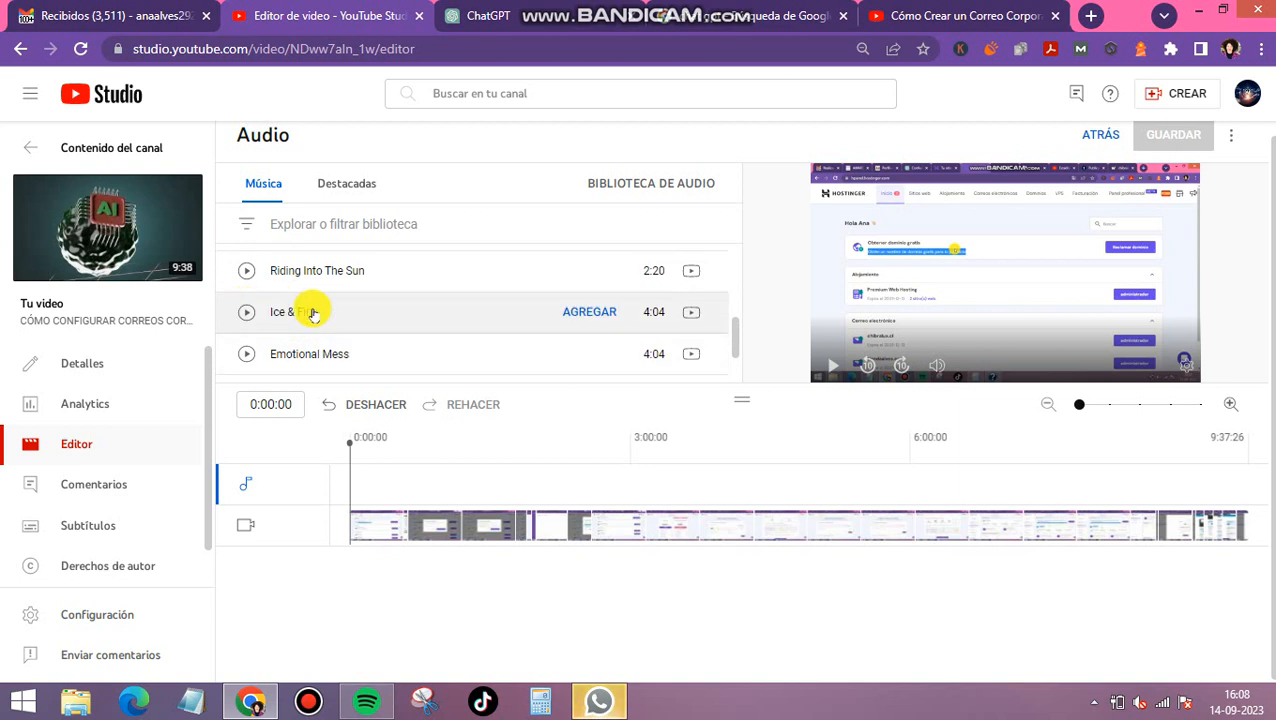
pyautogui.click(246, 312)
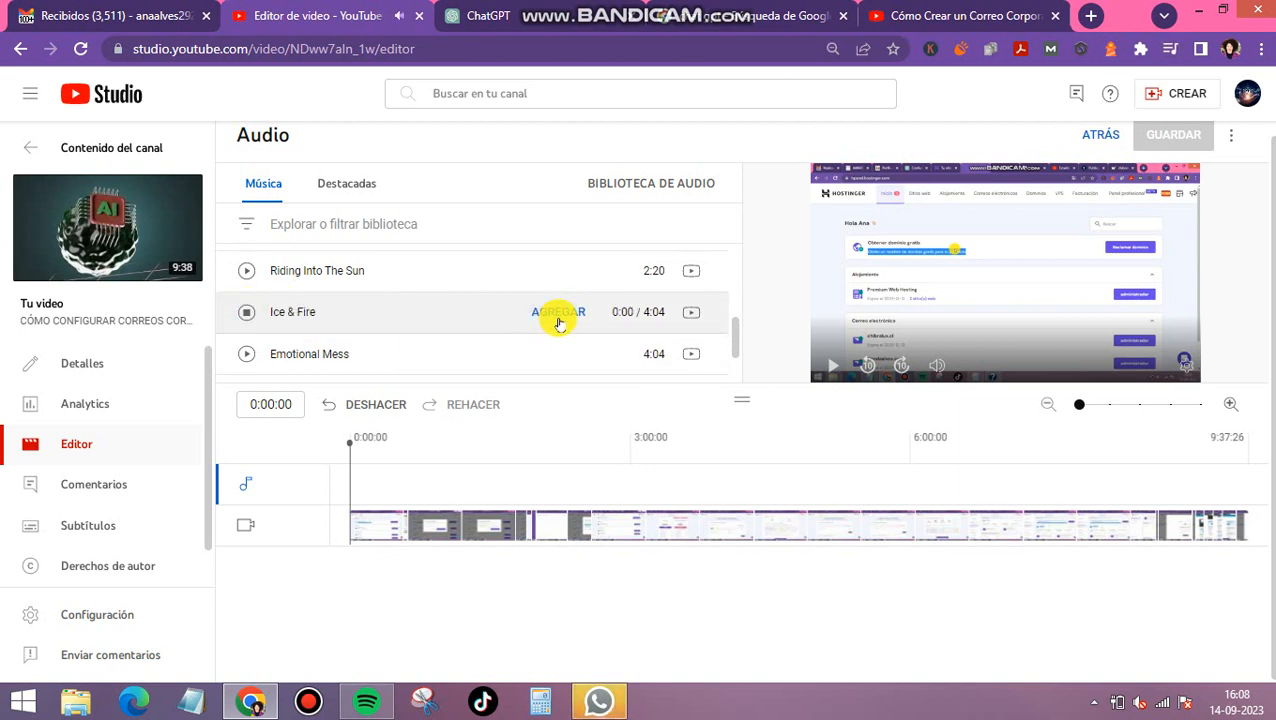
pyautogui.press('XF86AudioMute')
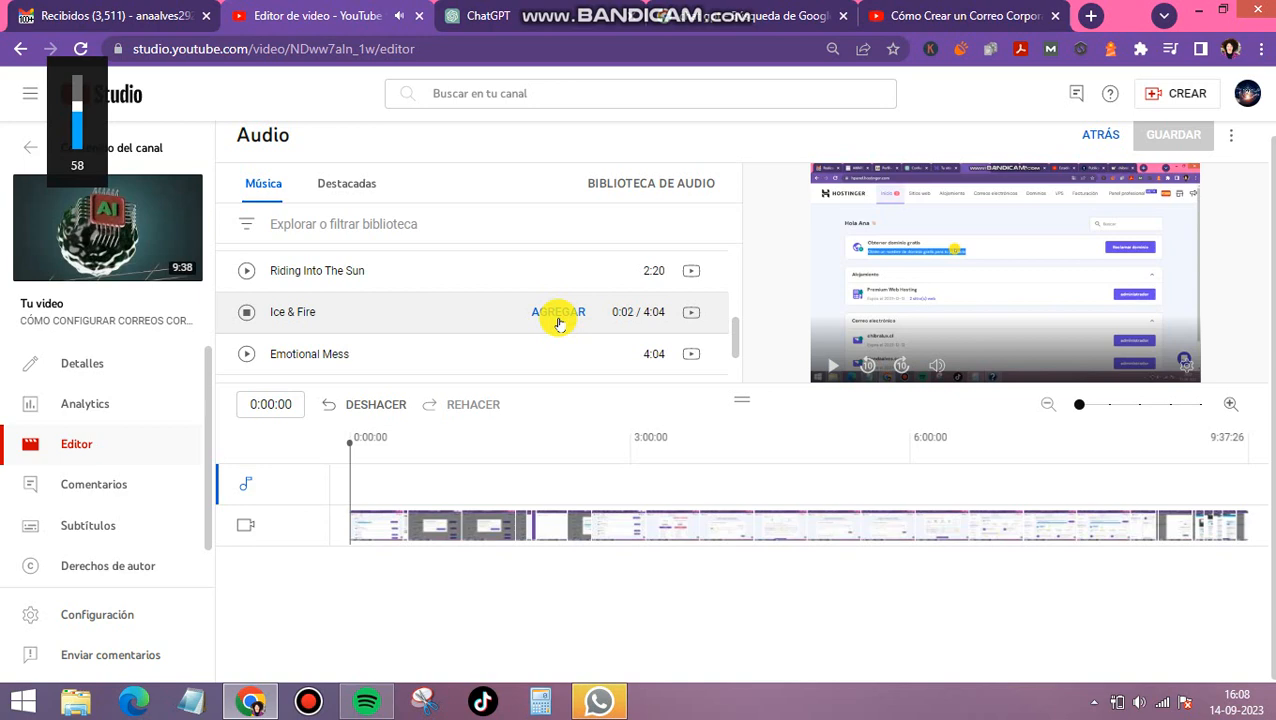
# Step: Add "Ice & Fire" to the video's audio track and save the edit, declining to discard the changes
pyautogui.click(559, 318)
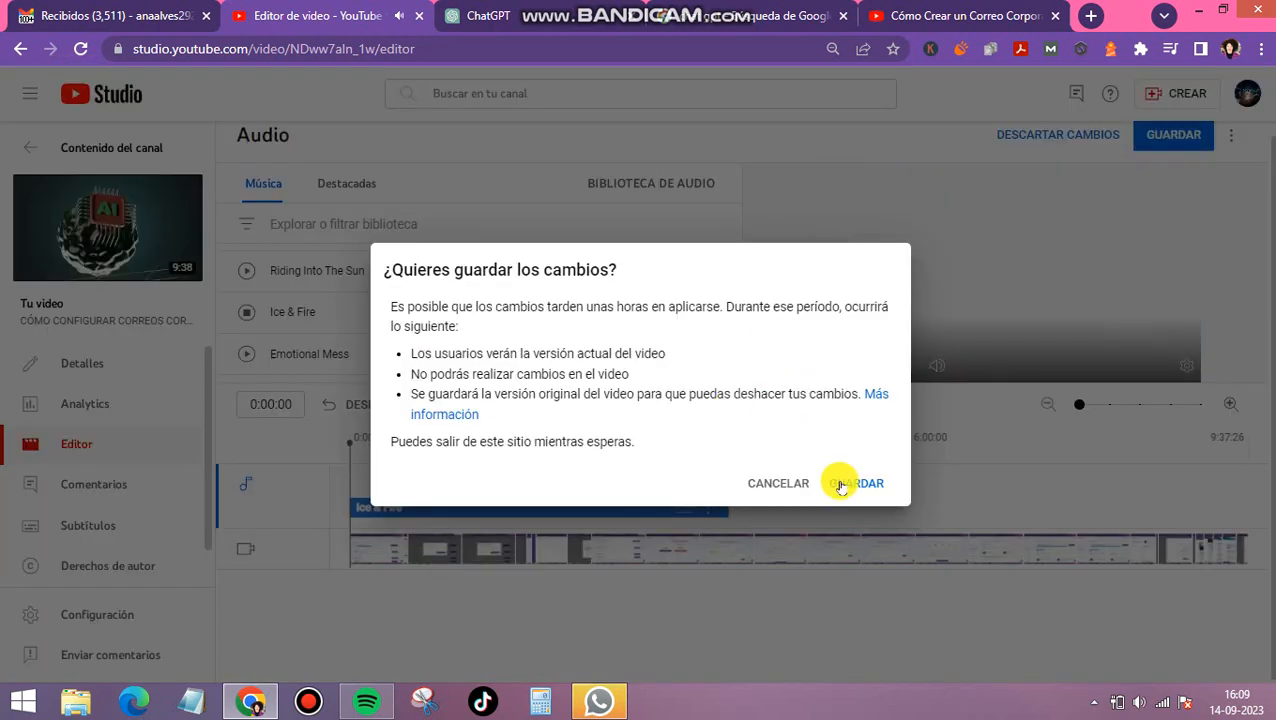
pyautogui.click(854, 481)
pyautogui.click(114, 150)
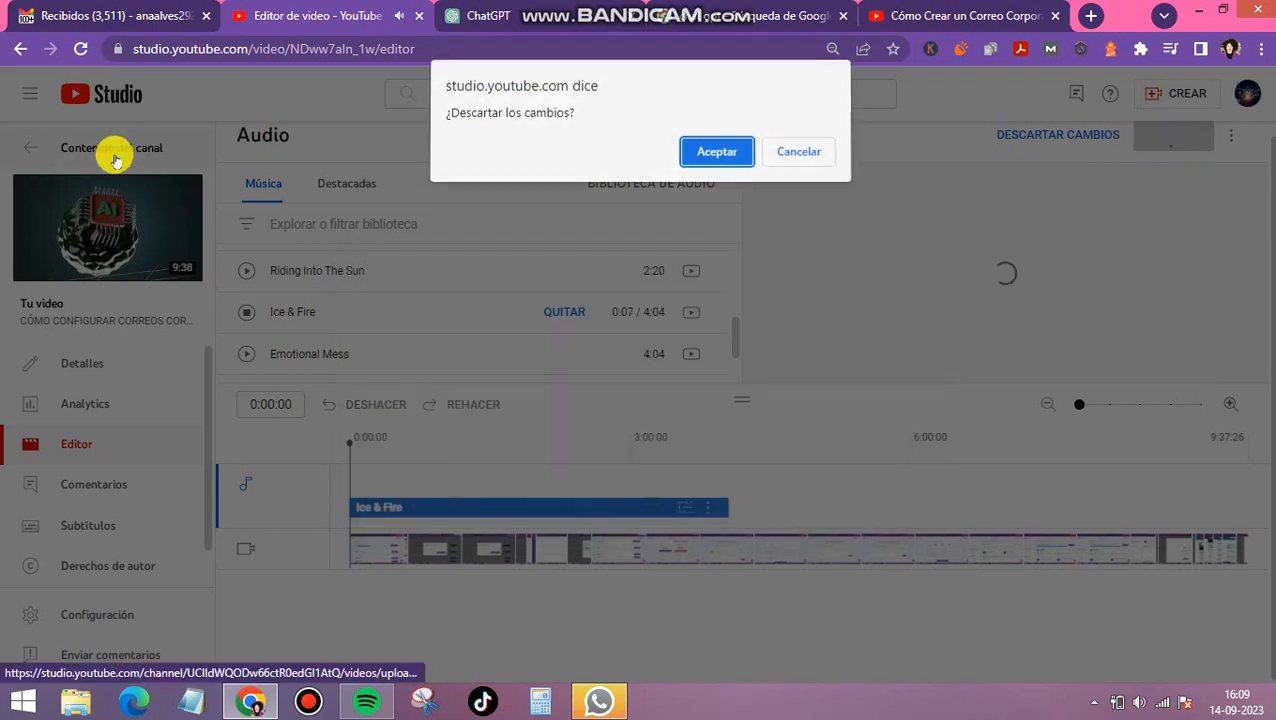
pyautogui.click(810, 153)
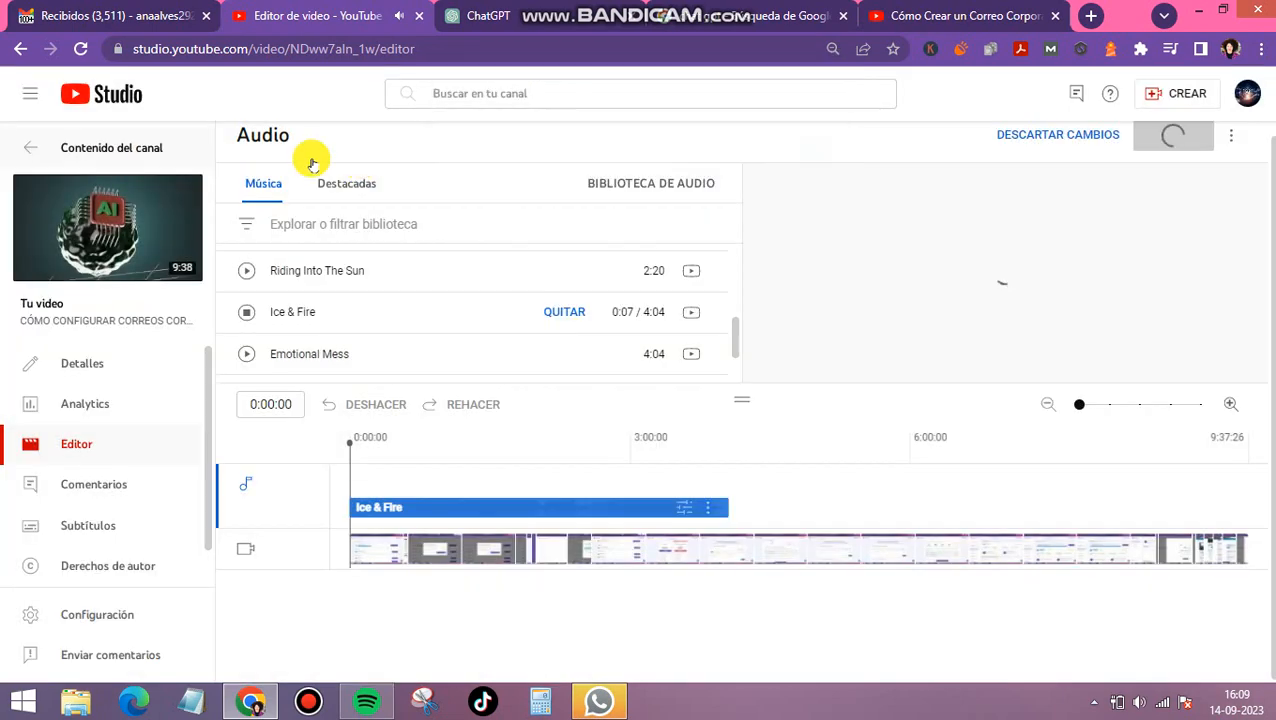
# Step: Leave the editor for the channel analytics and examine the views chart and the video published on 6 September 2023
pyautogui.click(114, 150)
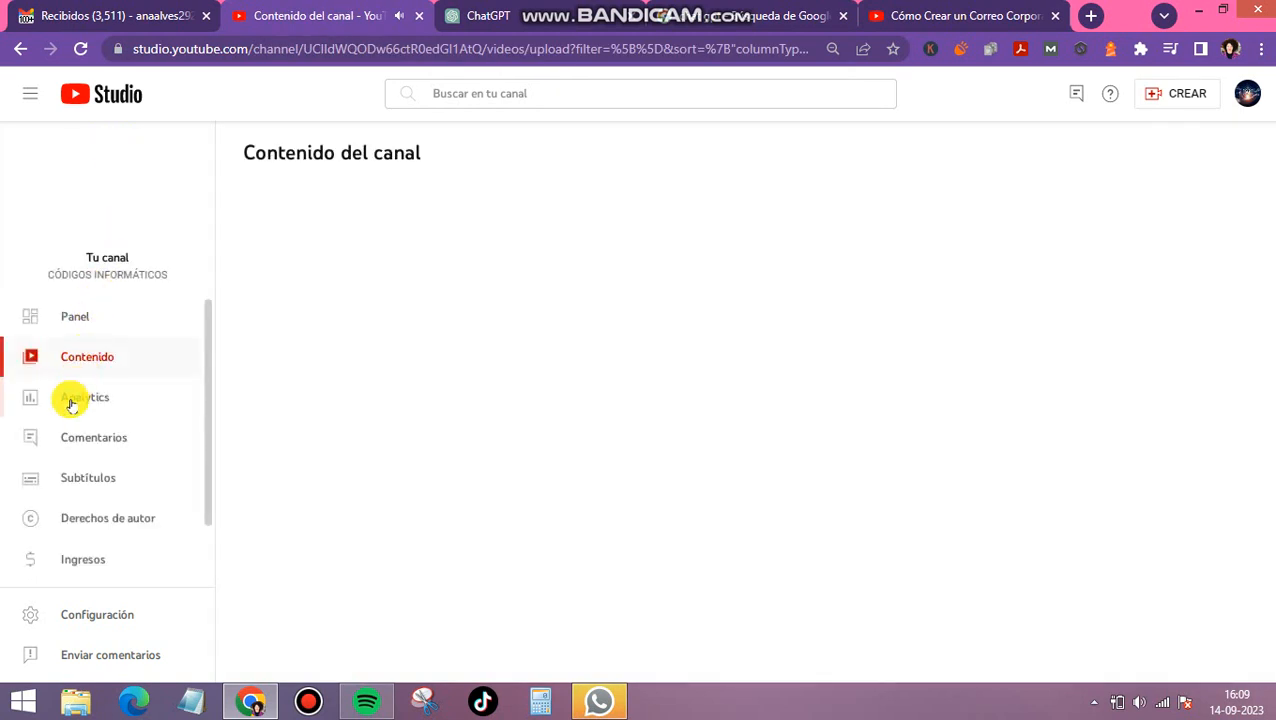
pyautogui.click(71, 404)
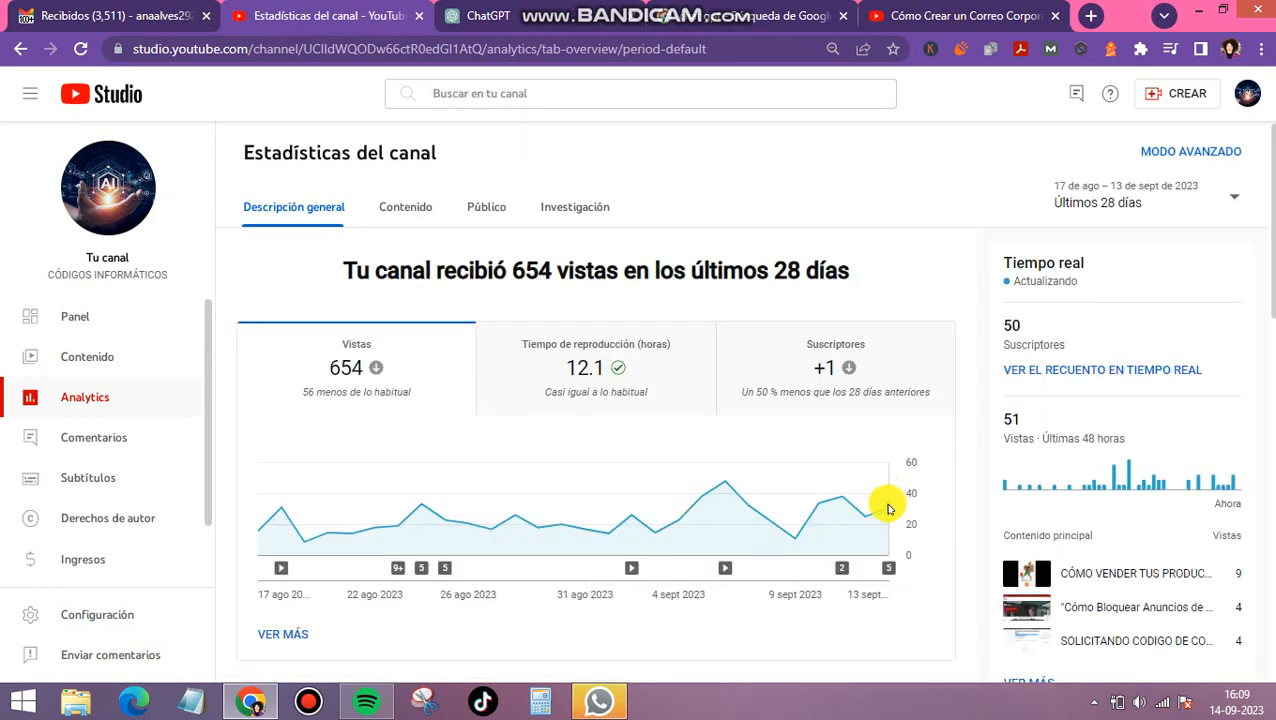
pyautogui.moveTo(889, 509)
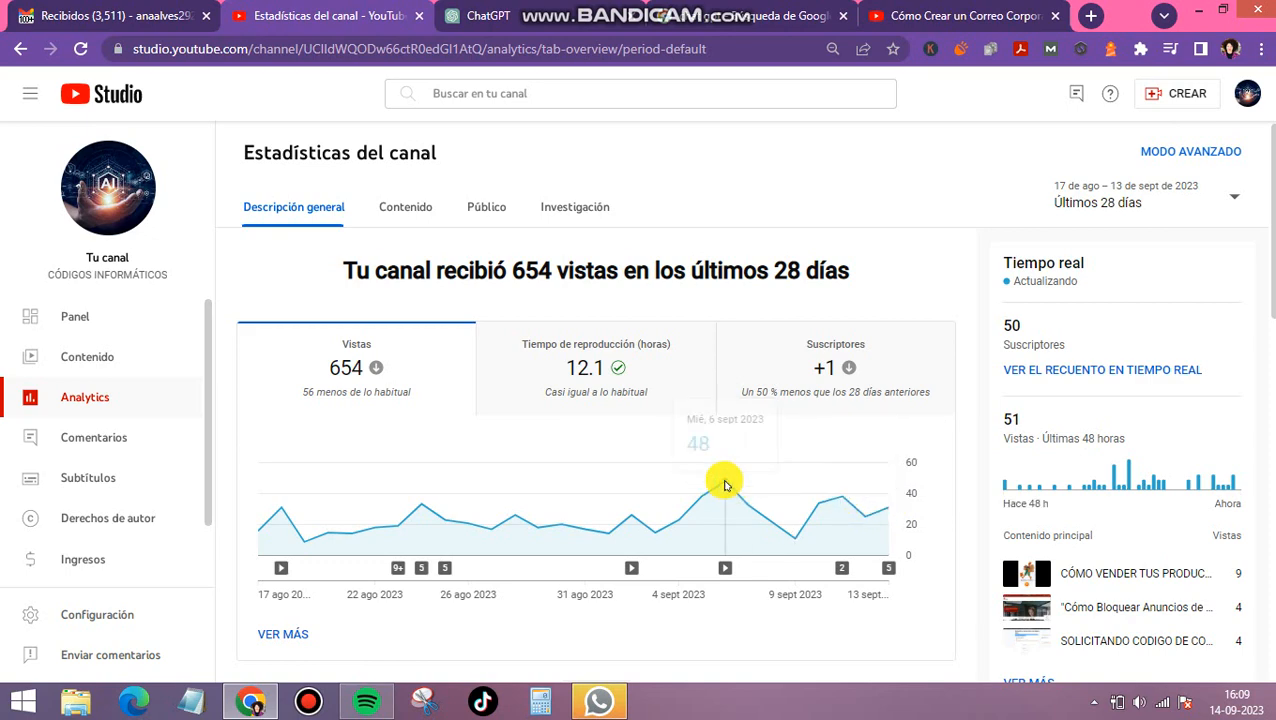
pyautogui.scroll(-3, 725, 485)
pyautogui.moveTo(725, 287)
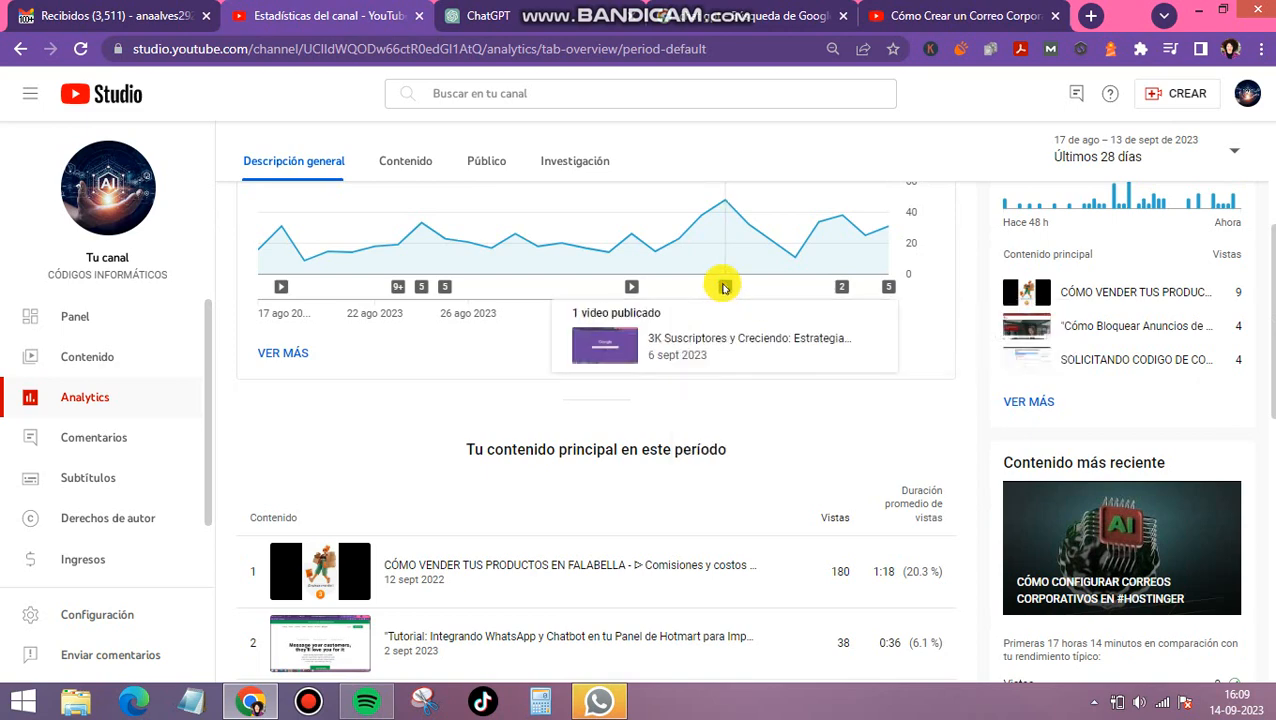
# Step: Examine the analytics of "3K Suscriptores y Creciendo" and open the video's watch page on YouTube
pyautogui.click(607, 348)
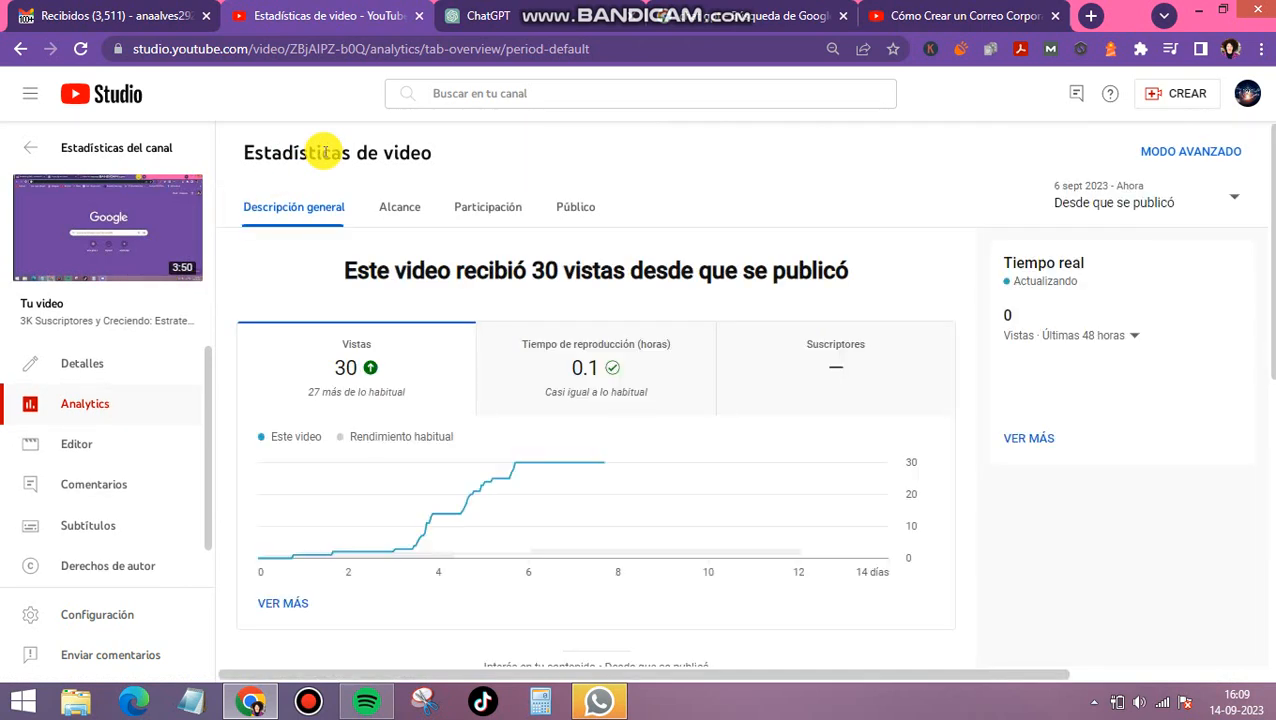
pyautogui.moveTo(600, 468)
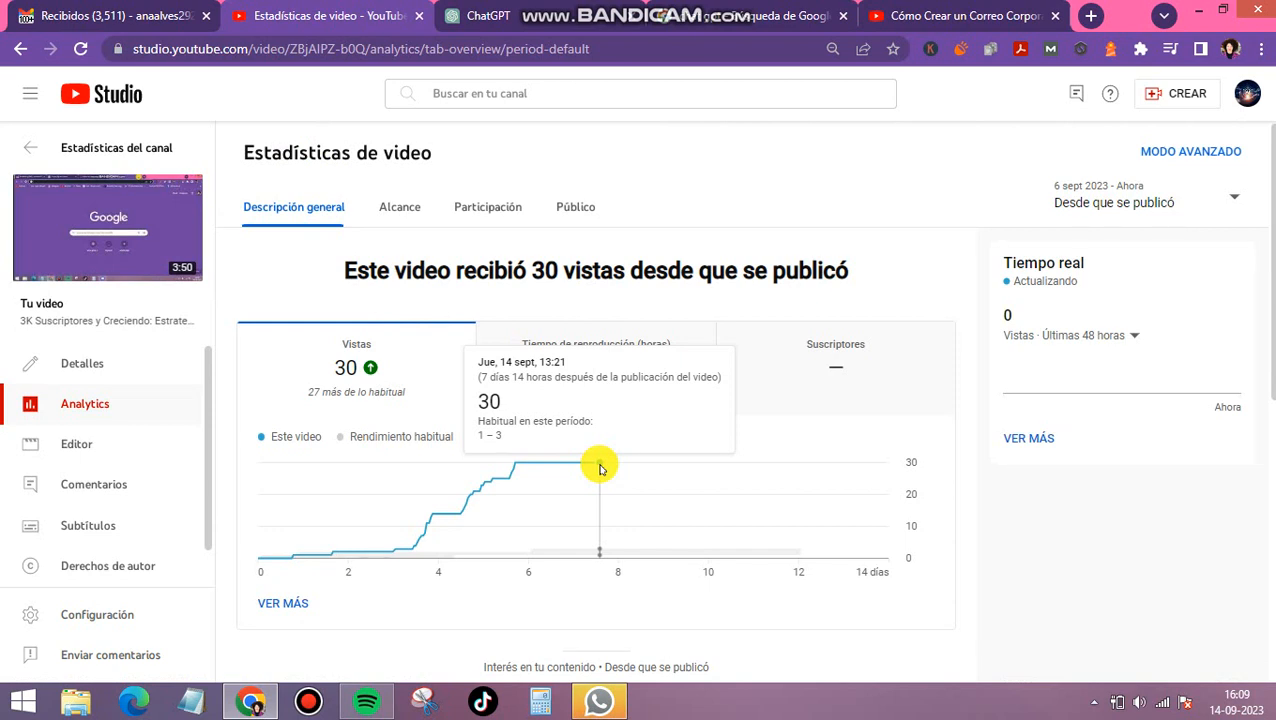
pyautogui.click(105, 214)
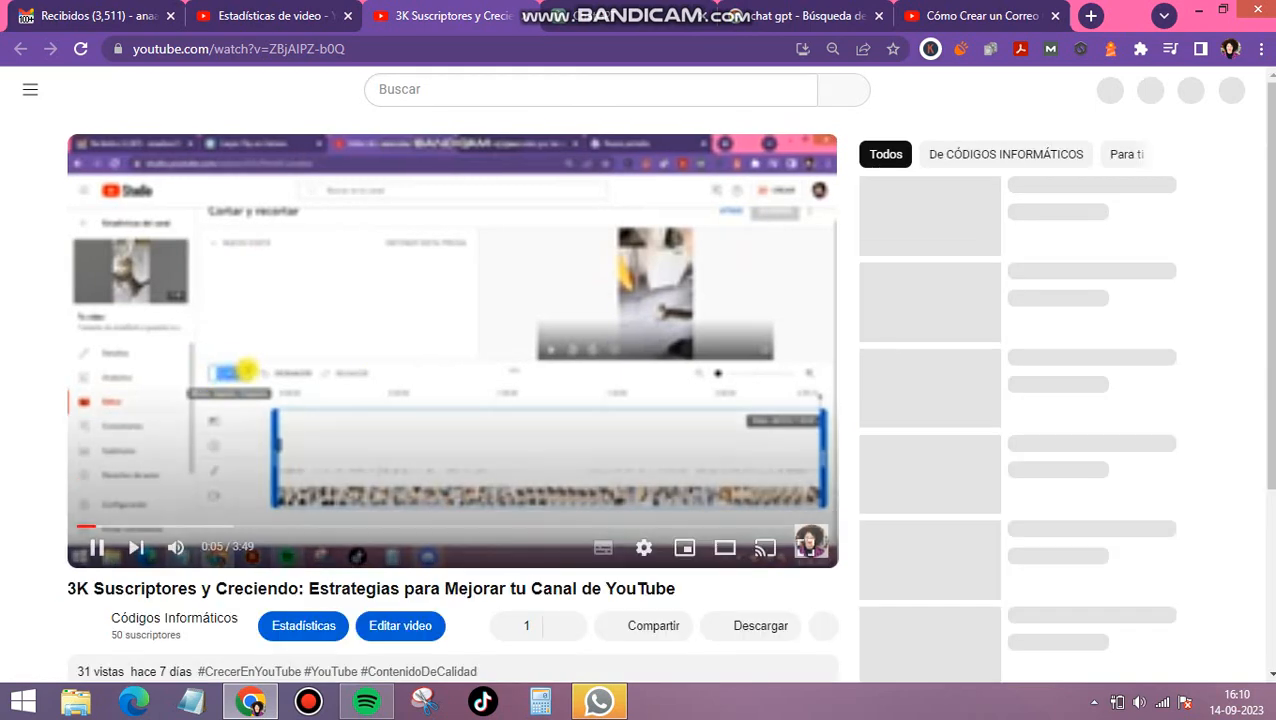
pyautogui.scroll(-1, 389, 397)
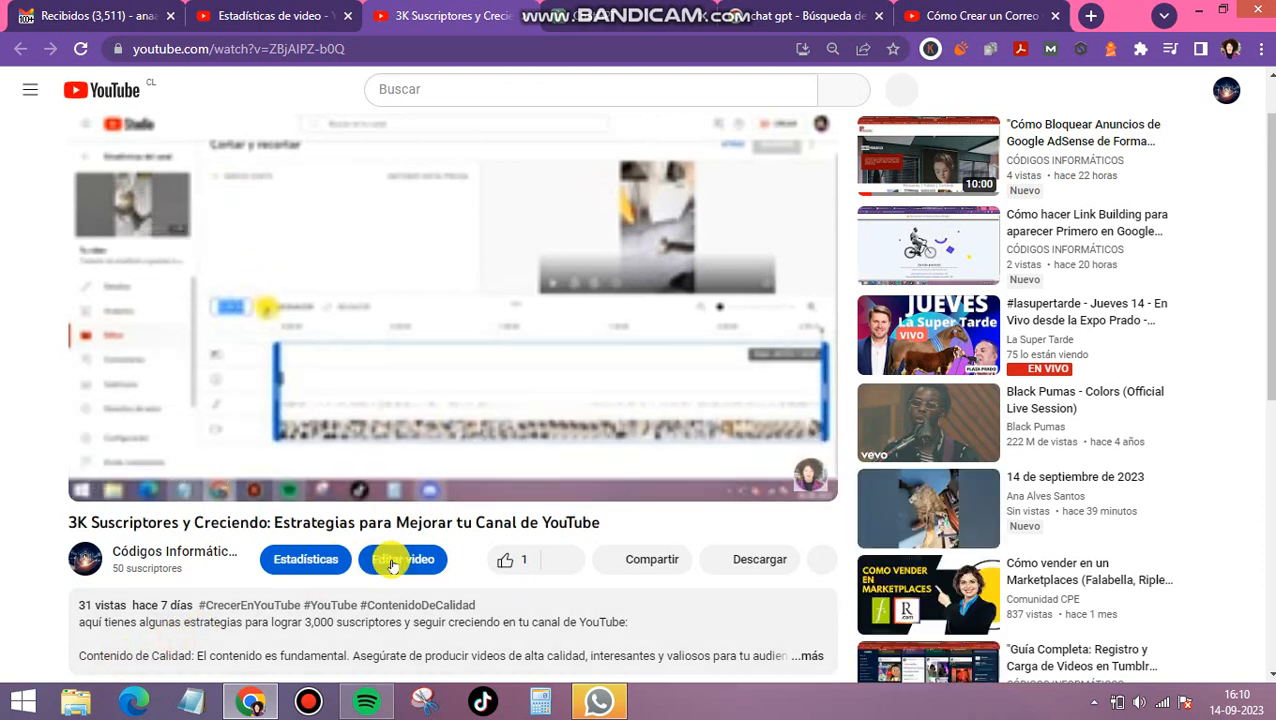
# Step: Open the editing details of "3K Suscriptores y Creciendo" in YouTube Studio and bring up its video editor
pyautogui.click(392, 564)
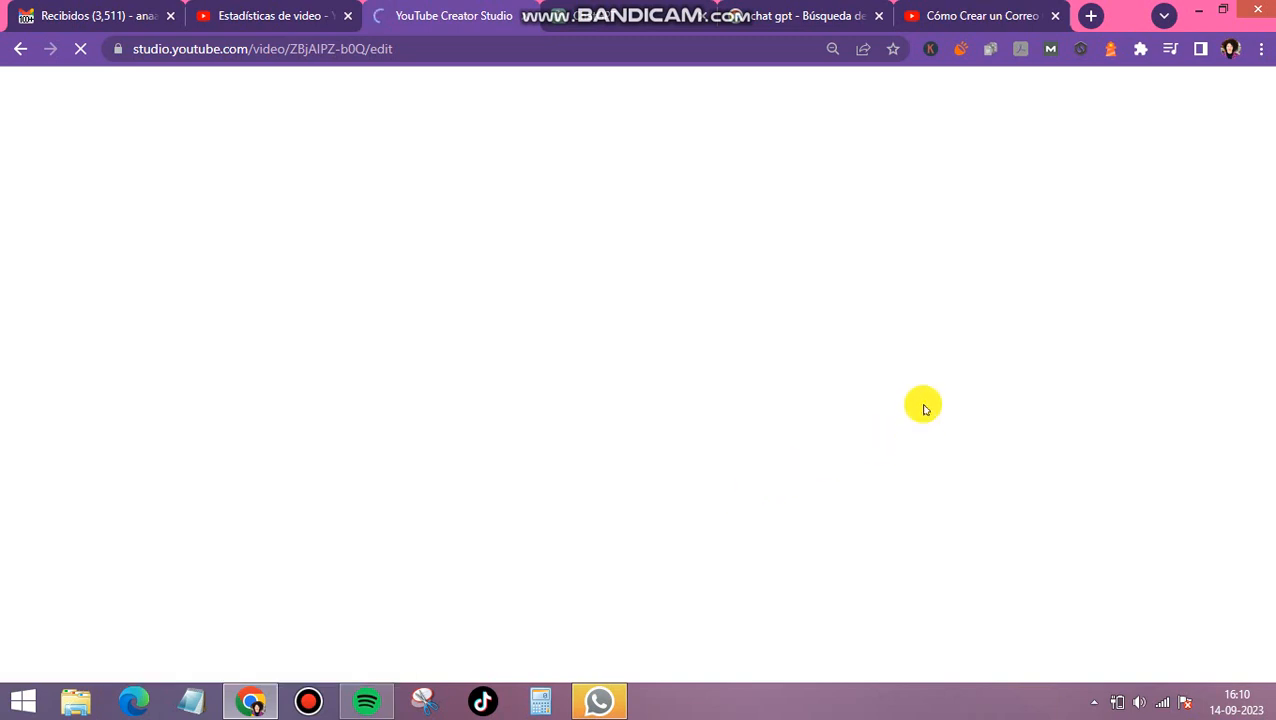
pyautogui.moveTo(698, 8)
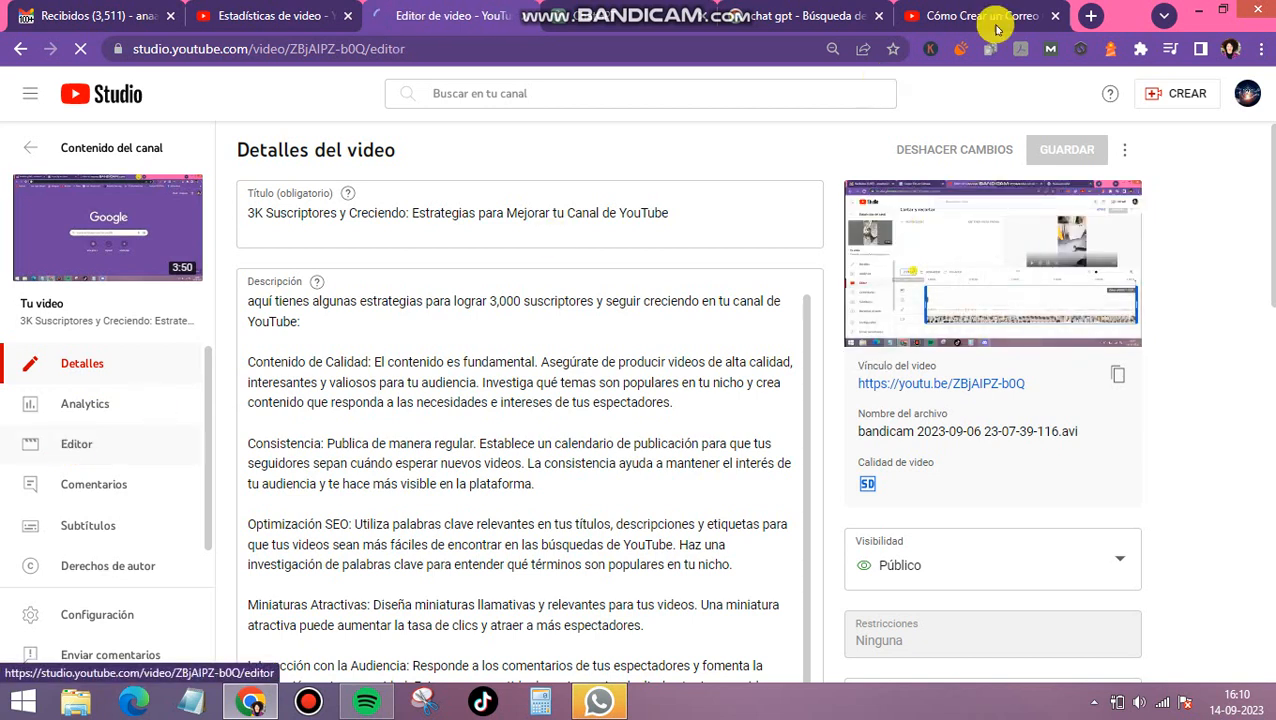
pyautogui.click(340, 18)
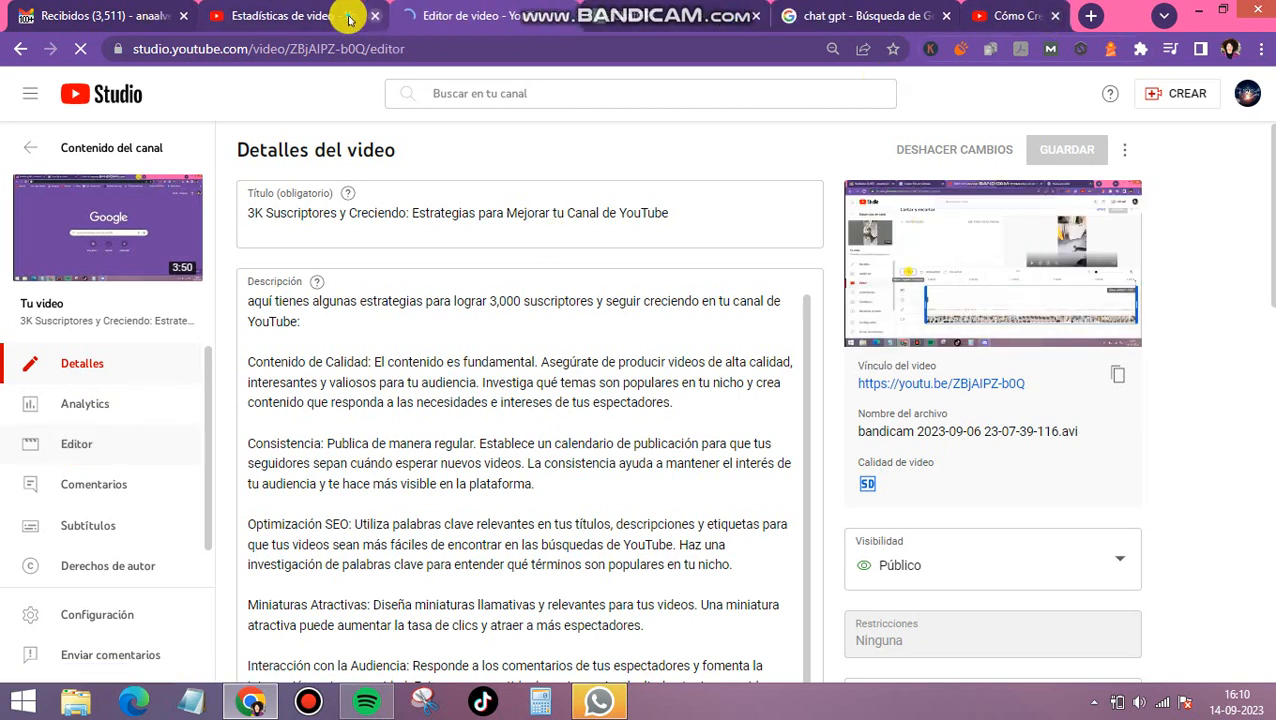
pyautogui.click(66, 452)
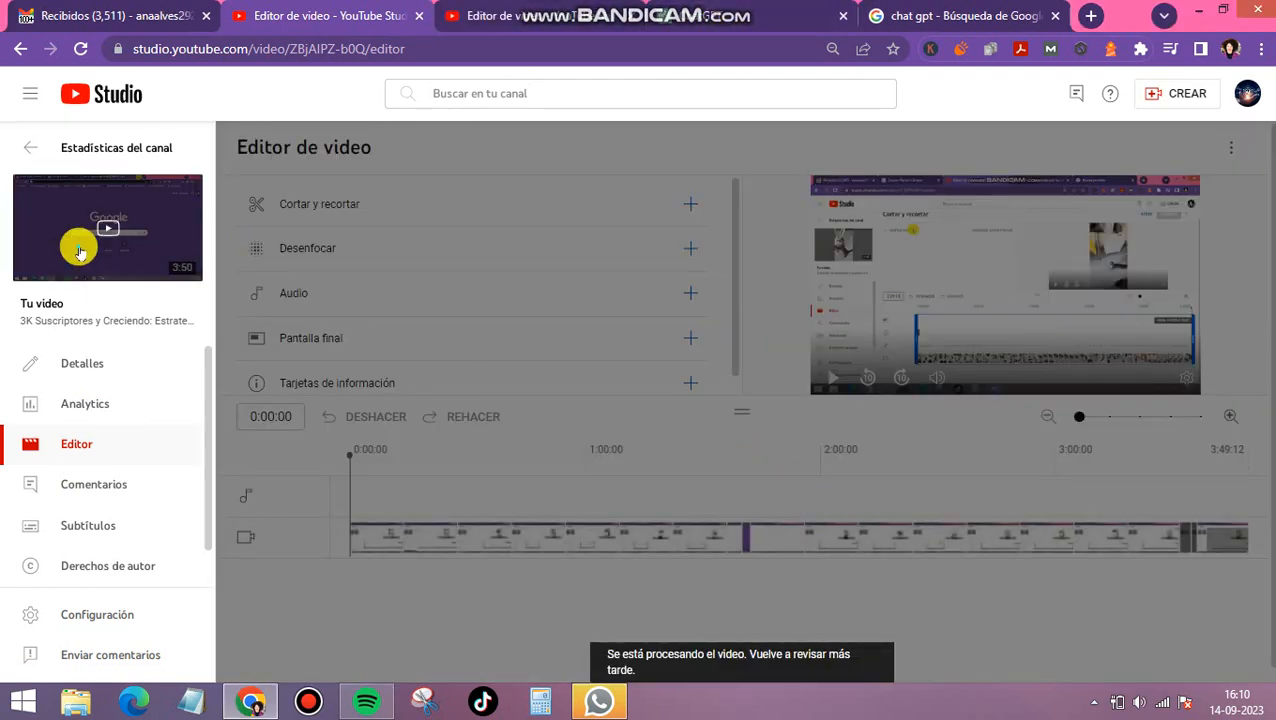
# Step: Watch the video on YouTube, skipping ahead in playback, and return from its editor to the channel analytics
pyautogui.click(188, 236)
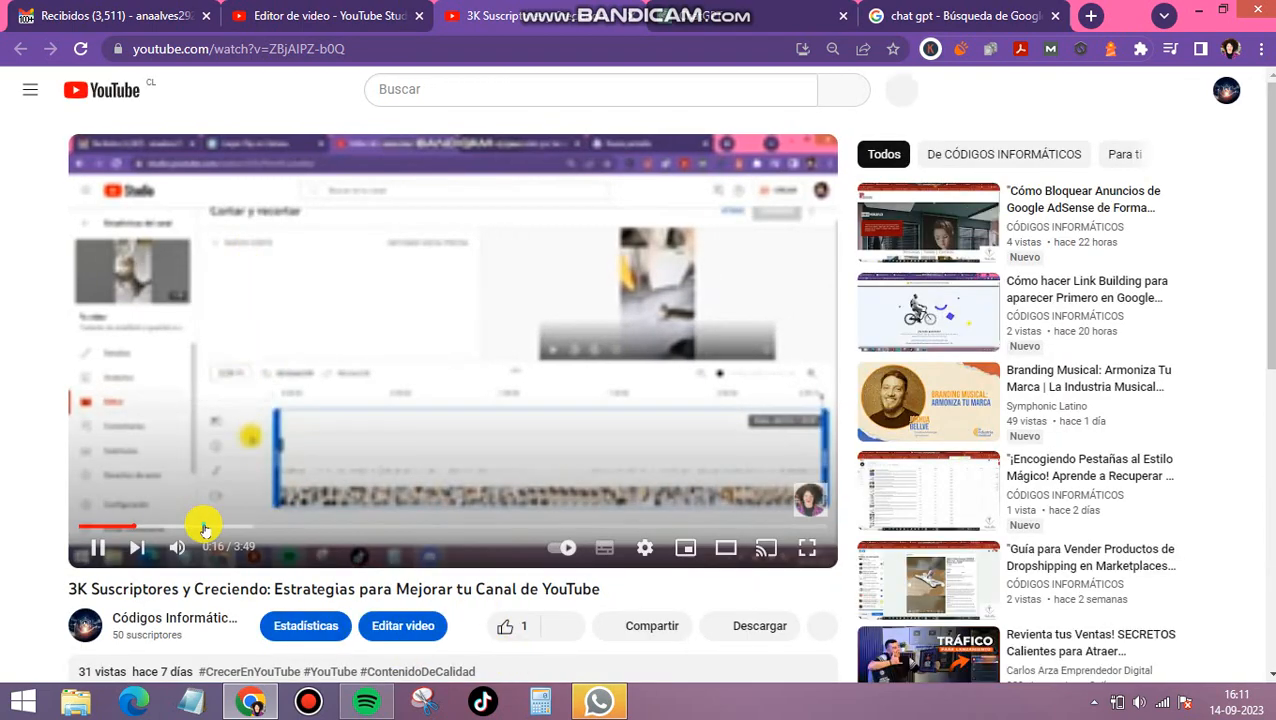
pyautogui.click(204, 527)
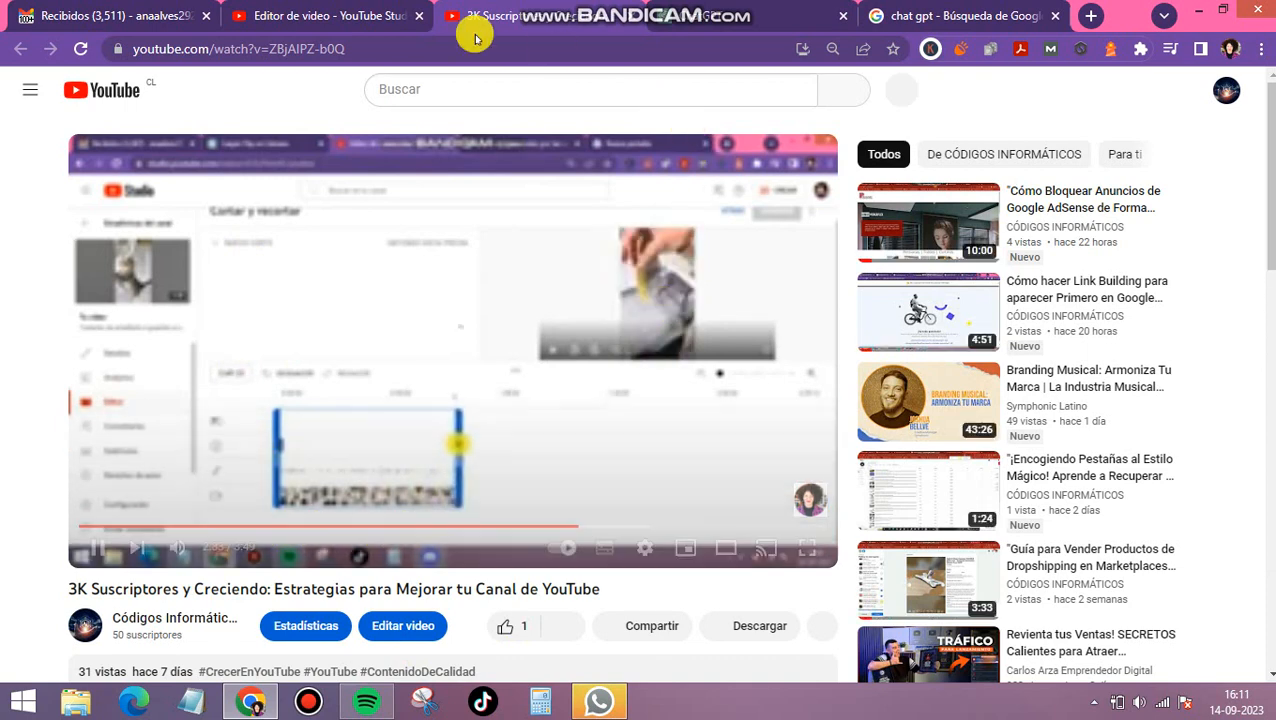
pyautogui.click(345, 7)
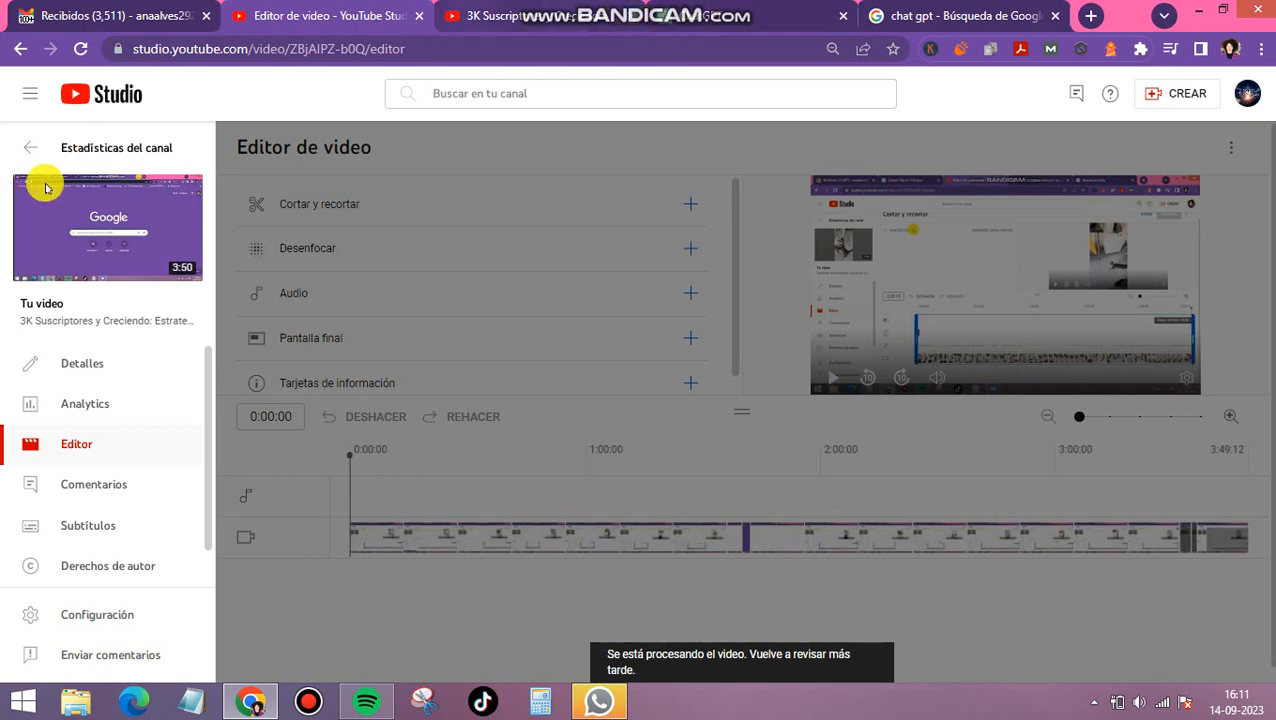
pyautogui.click(94, 160)
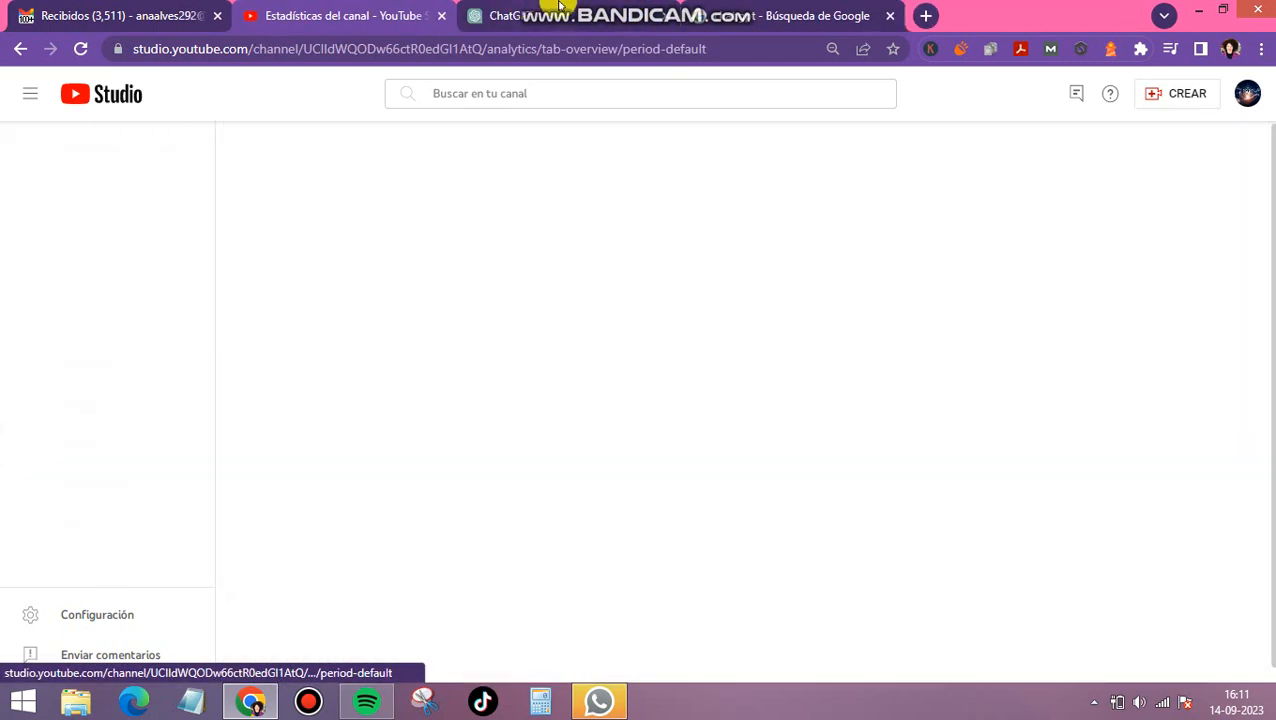
pyautogui.moveTo(744, 8)
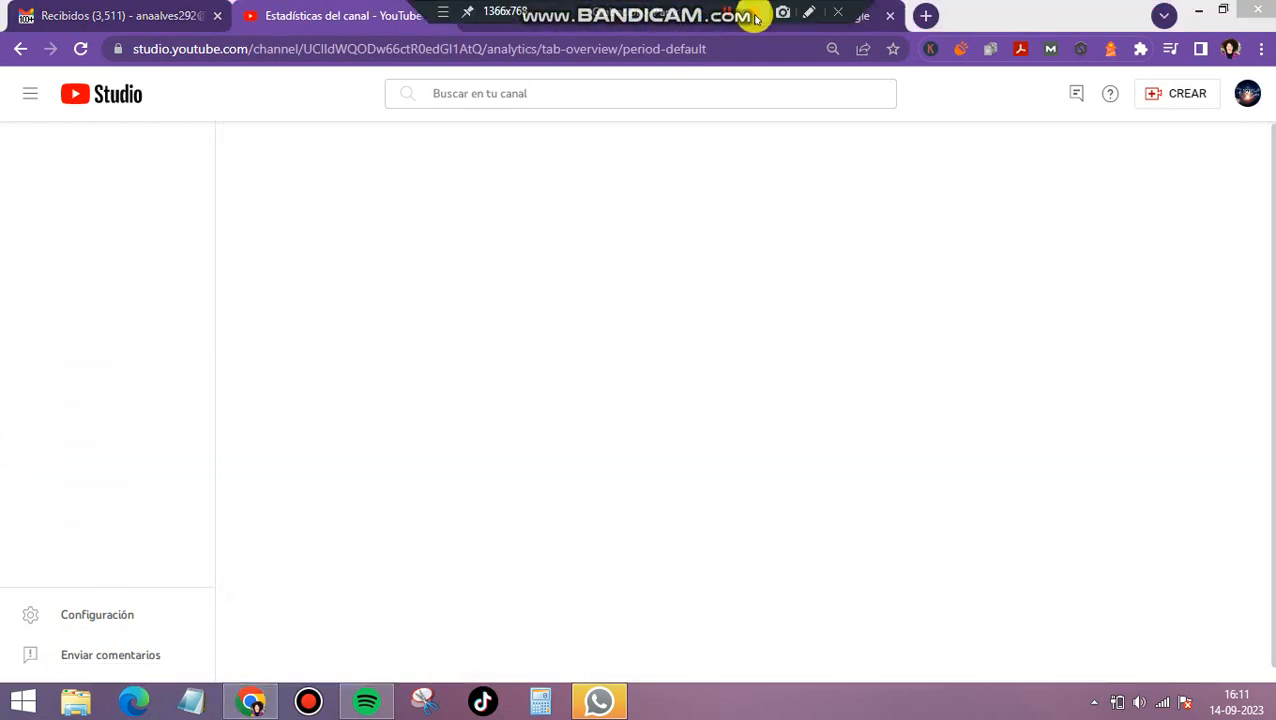